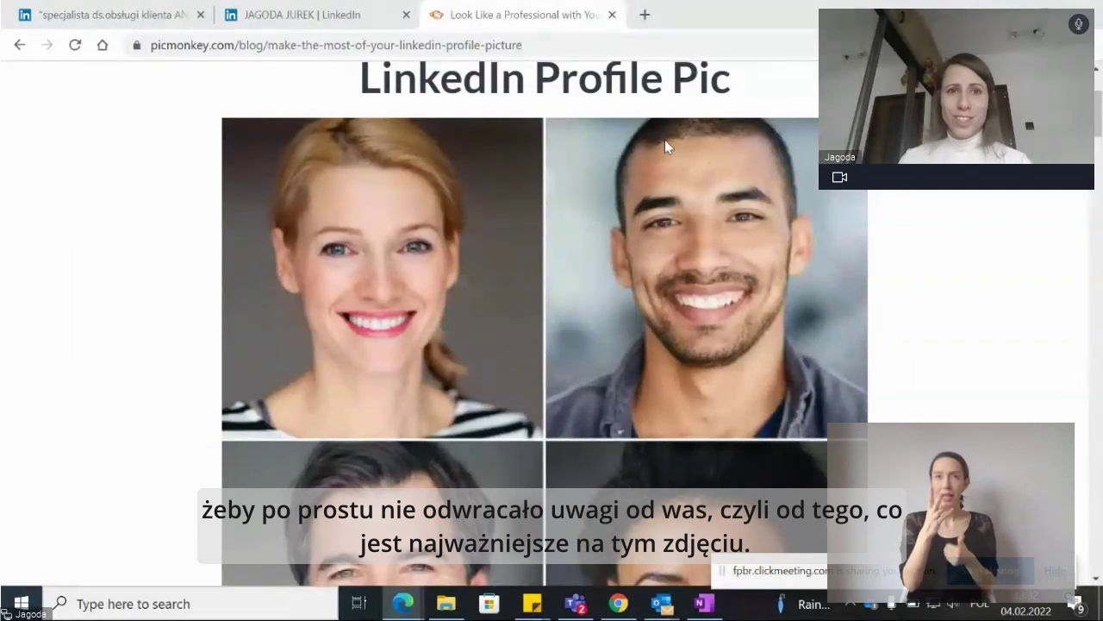
# Step: Return to the LinkedIn profile tab and close the enlarged profile photo
pyautogui.click(298, 15)
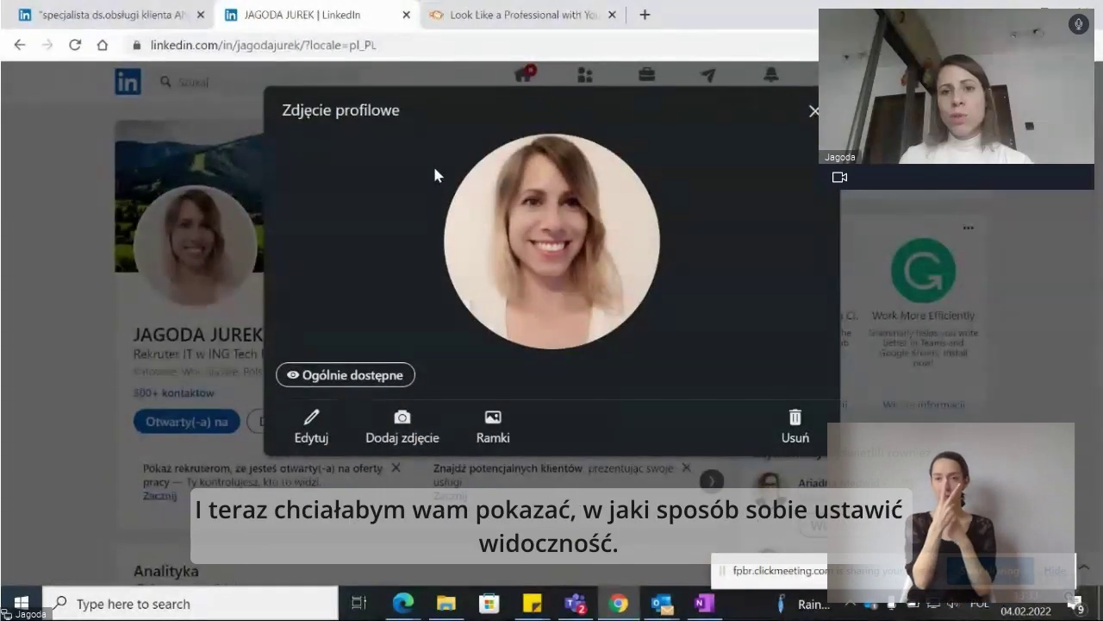
pyautogui.click(813, 111)
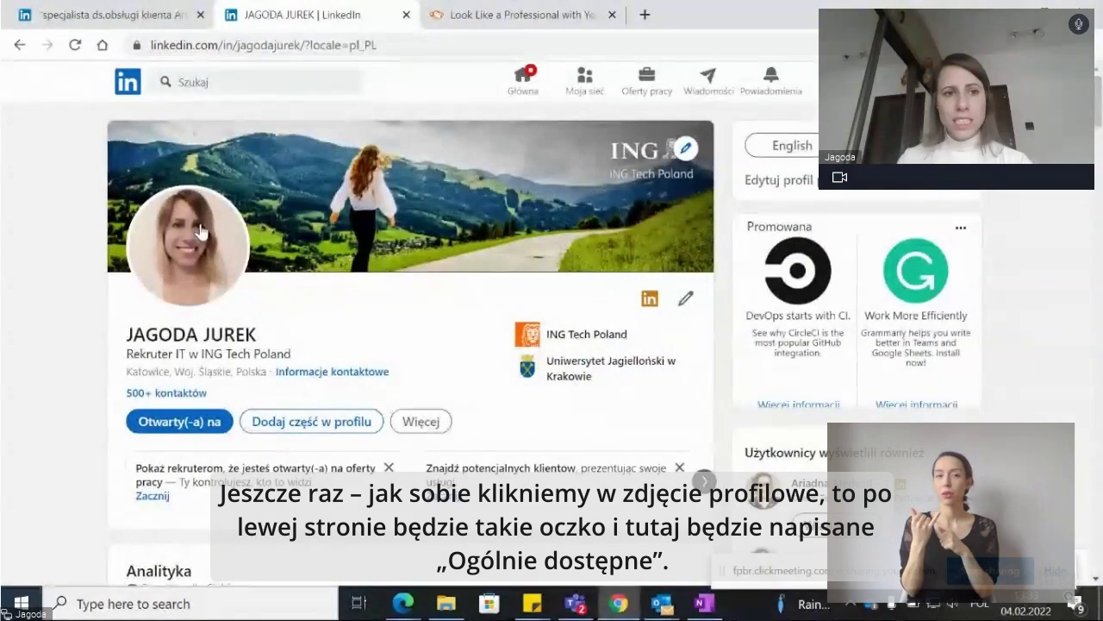
# Step: Open the profile photo and show its visibility options, currently 'Ogólnie dostępne'
pyautogui.click(201, 231)
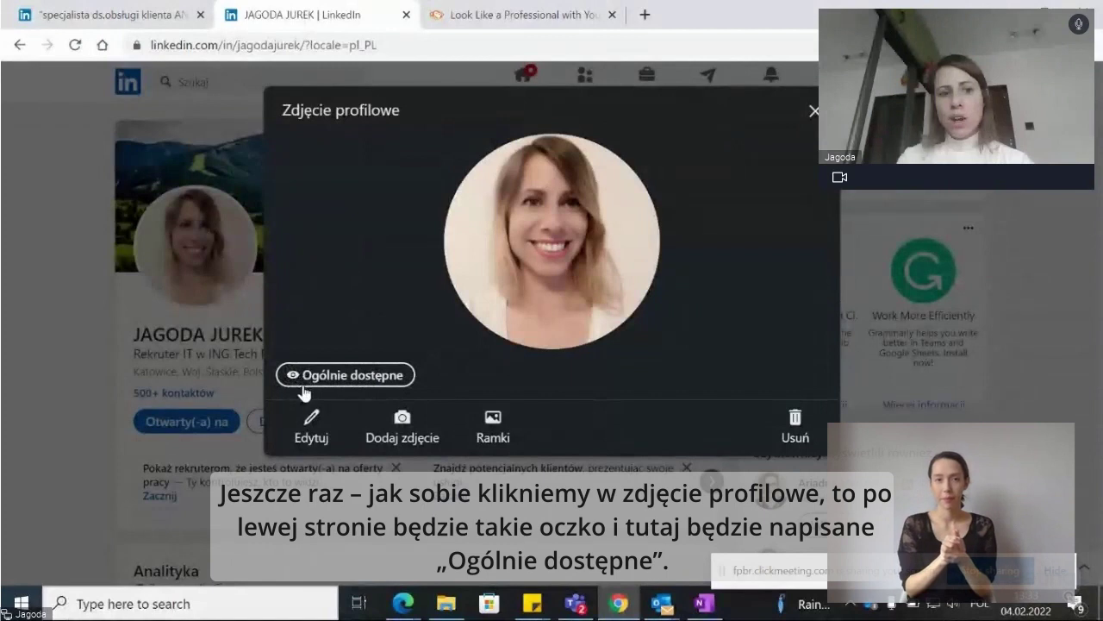
pyautogui.click(346, 377)
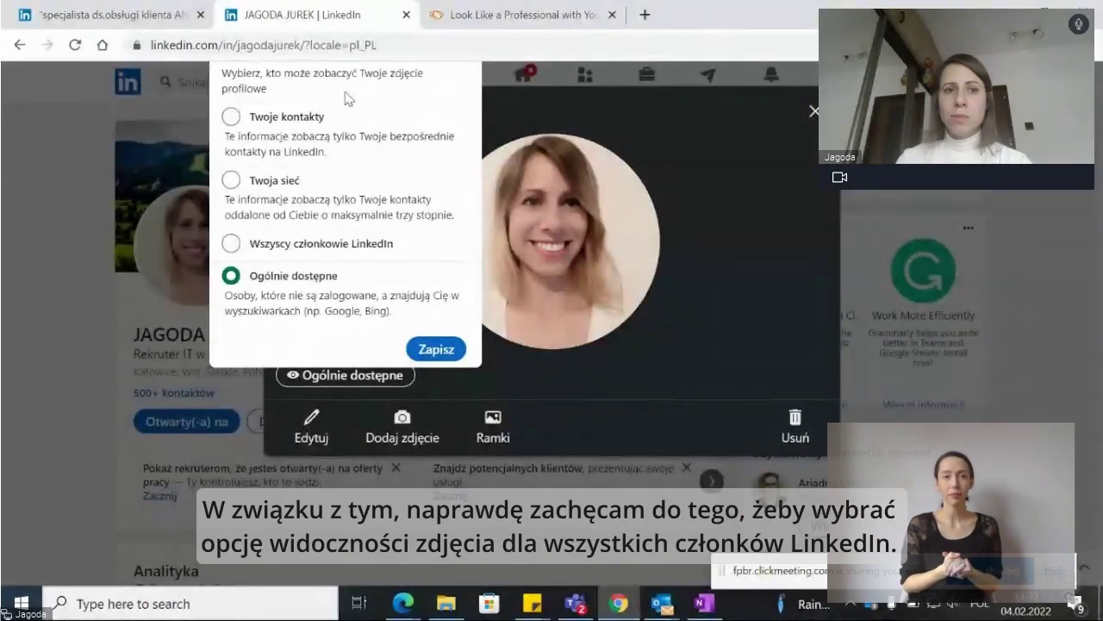
# Step: Set the photo's visibility to 'Wszyscy członkowie LinkedIn' and close the photo view
pyautogui.click(232, 245)
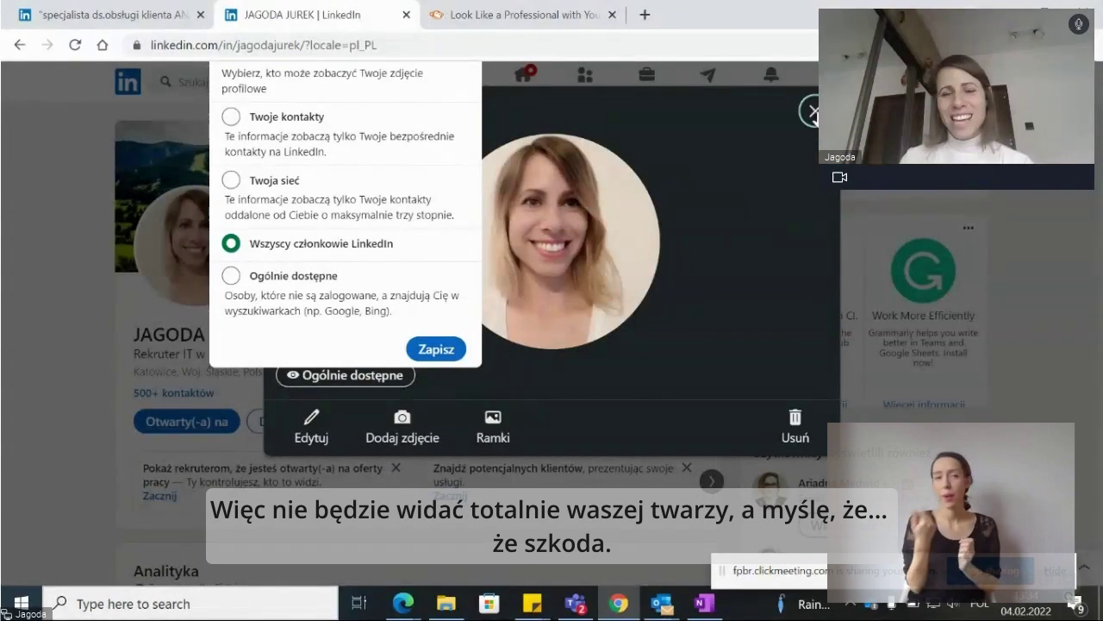
pyautogui.click(814, 110)
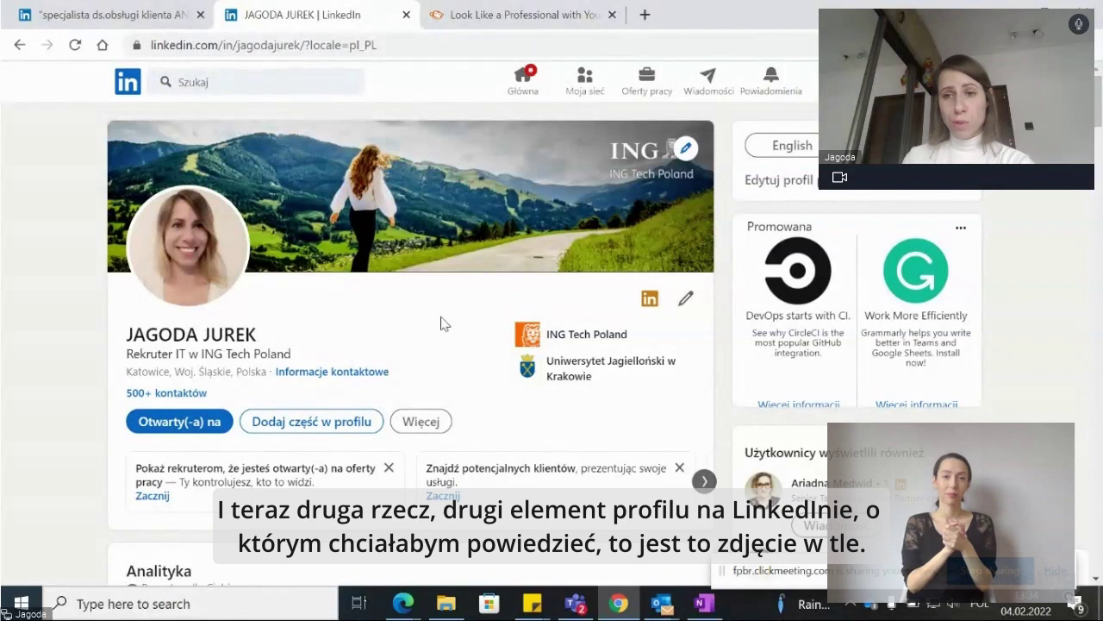
pyautogui.click(531, 200)
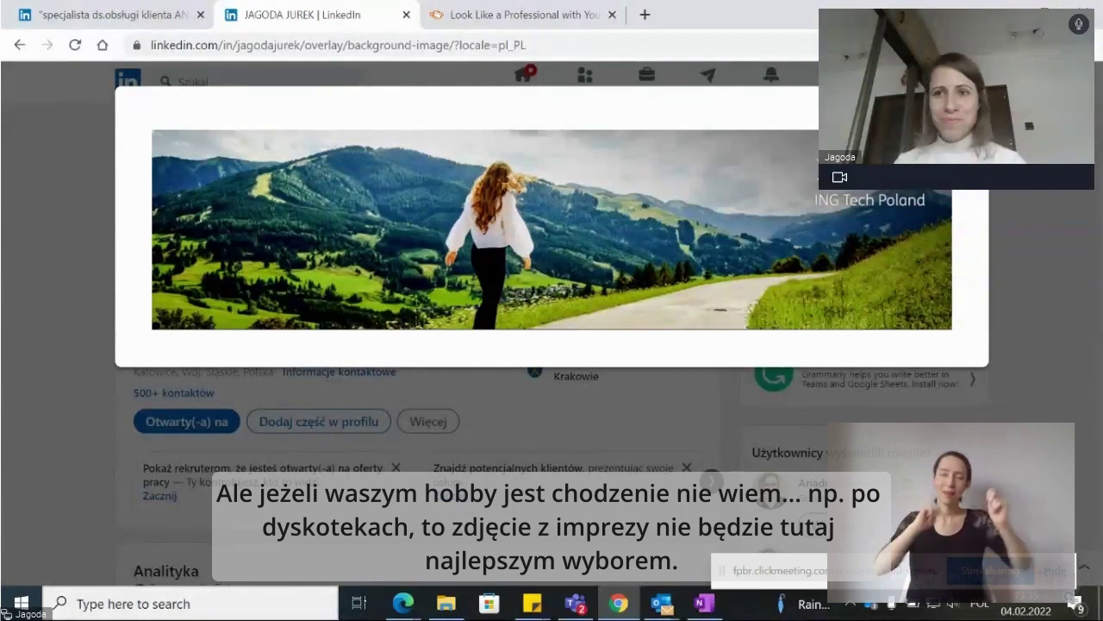
pyautogui.hotkey('alt', 'Left')
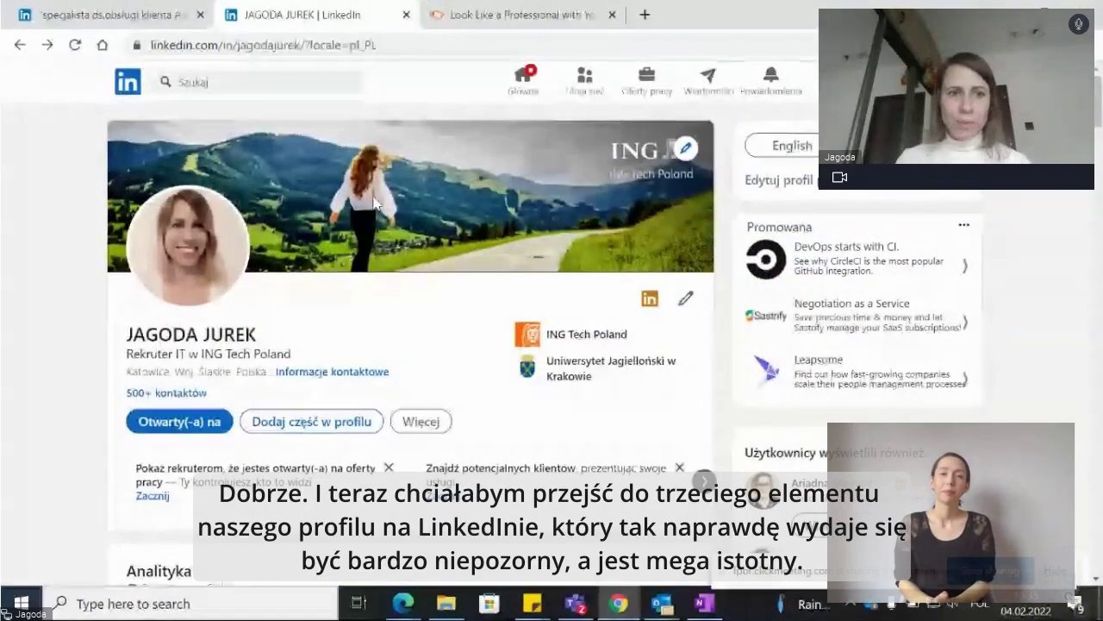
# Step: Highlight the current headline 'Rekruter IT w ING Tech Poland' and open the intro editor
pyautogui.scroll(-1, 376, 203)
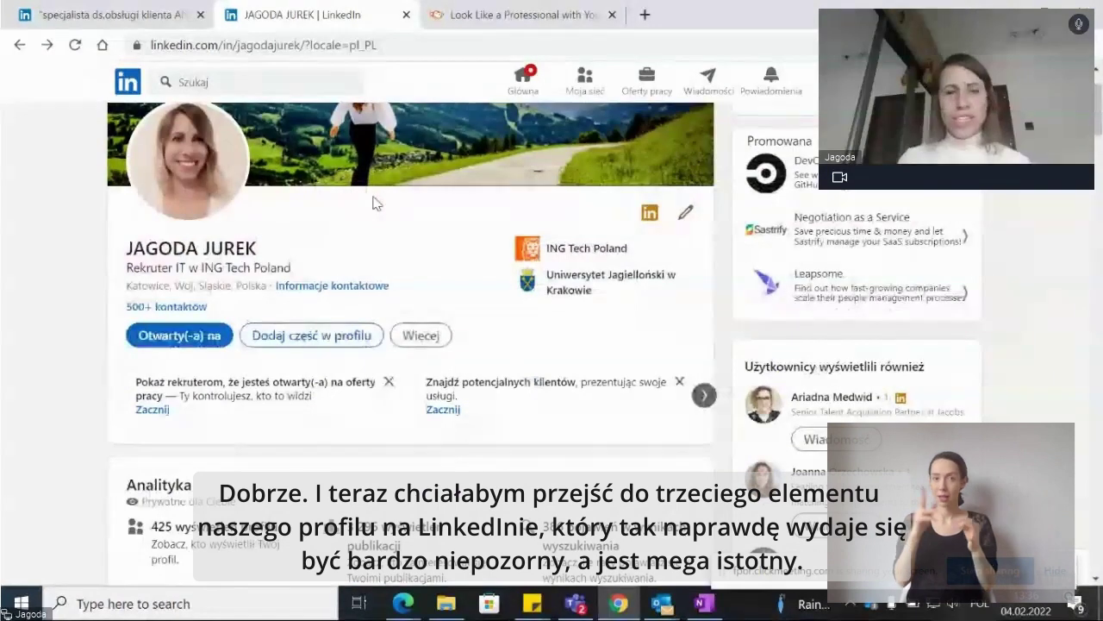
pyautogui.scroll(1, 376, 203)
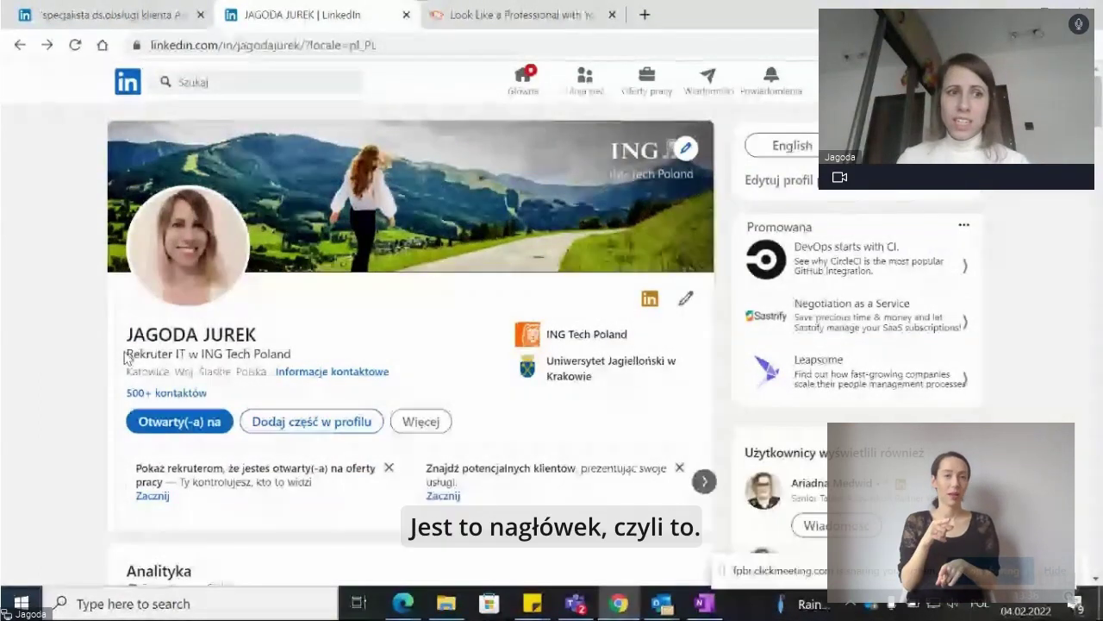
pyautogui.moveTo(126, 358); pyautogui.dragTo(316, 358)
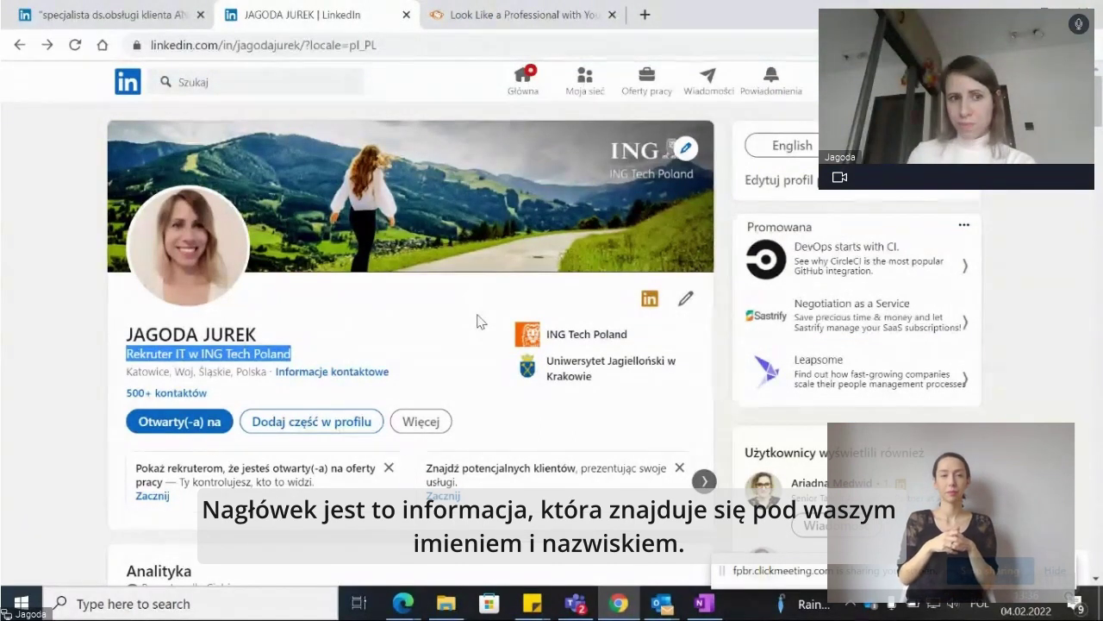
pyautogui.scroll(-1, 461, 301)
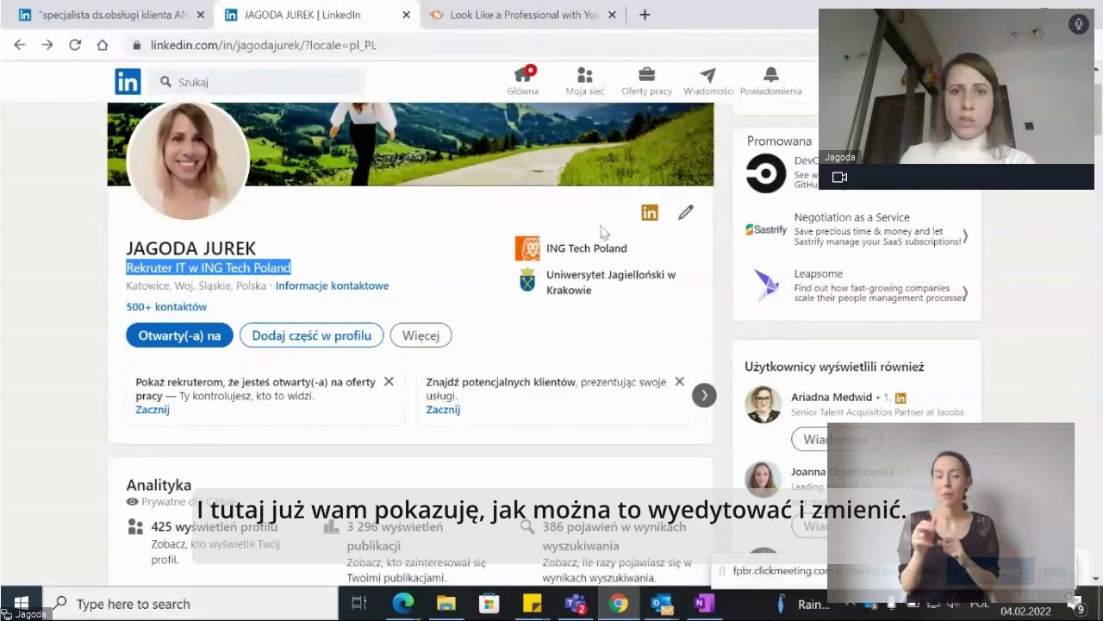
pyautogui.click(694, 219)
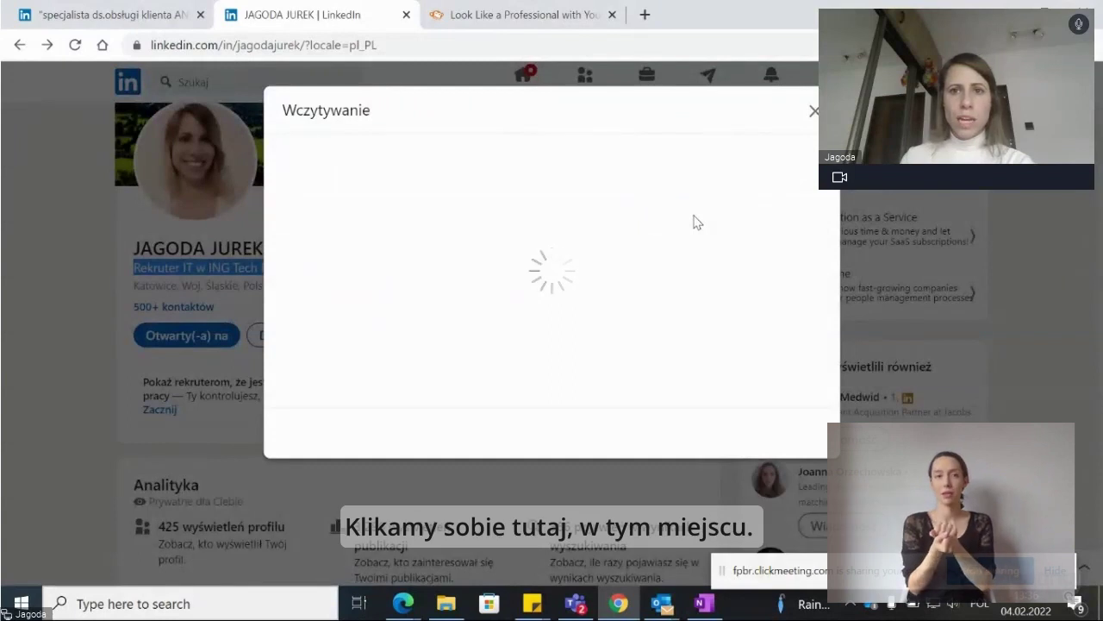
# Step: Reopen the intro editor and delete the old headline 'Rekruter IT w ING Tech Poland'
pyautogui.click(813, 111)
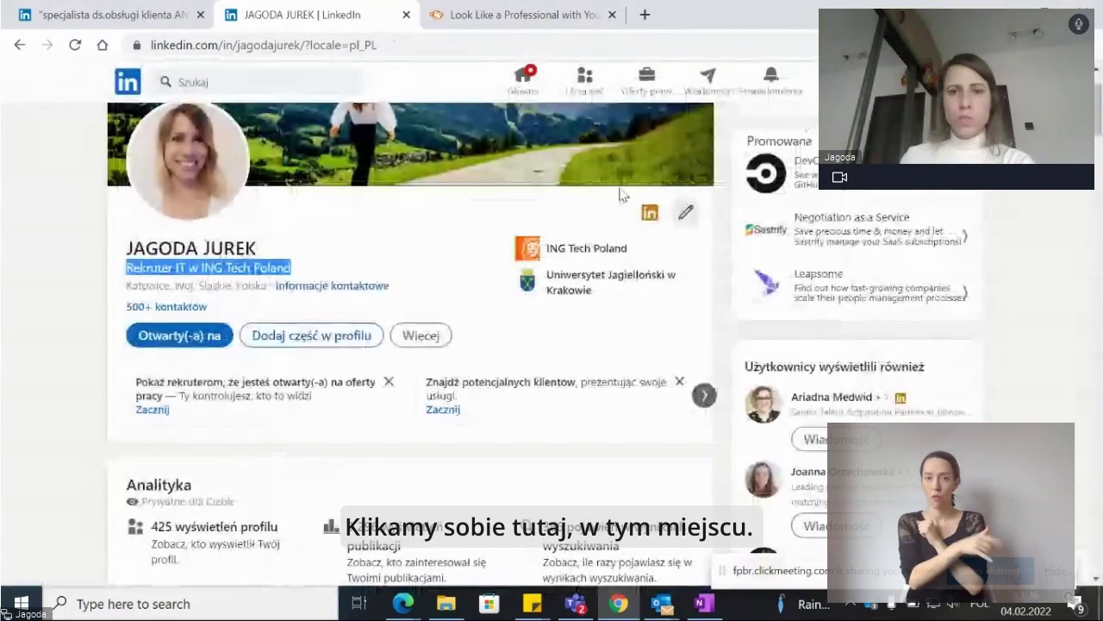
pyautogui.click(689, 214)
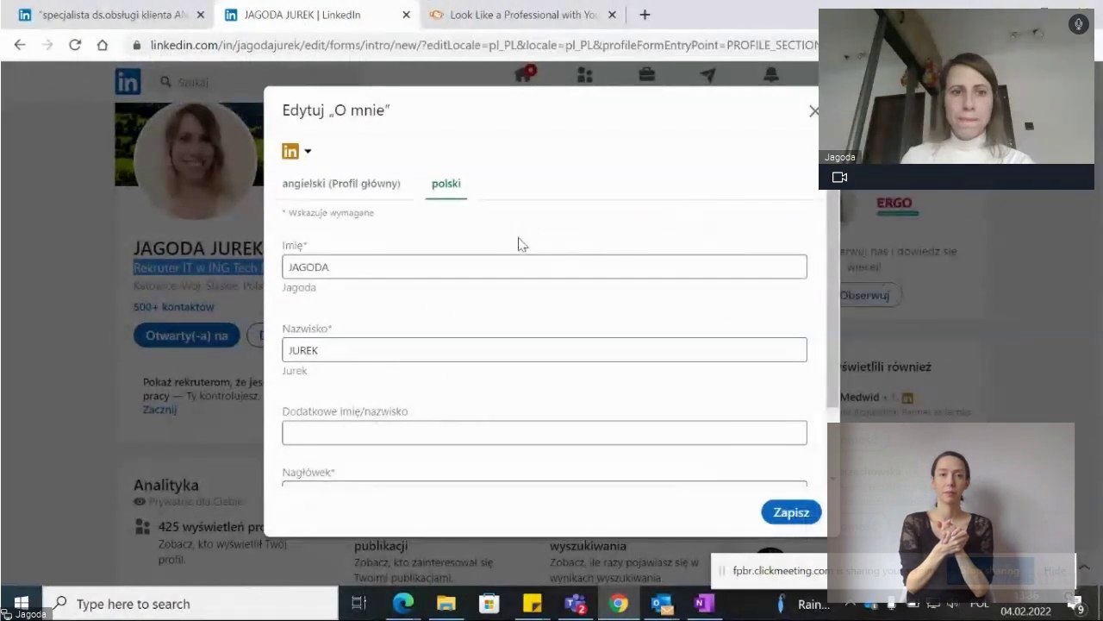
pyautogui.scroll(-1, 518, 250)
pyautogui.moveTo(288, 407); pyautogui.dragTo(482, 415)
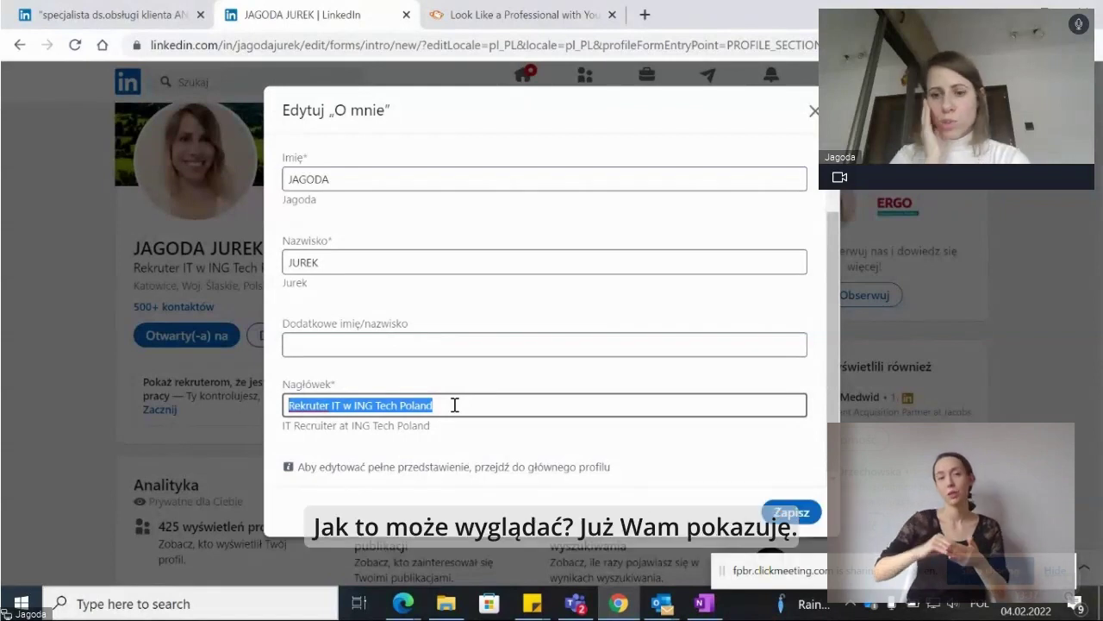
pyautogui.press('BackSpace')
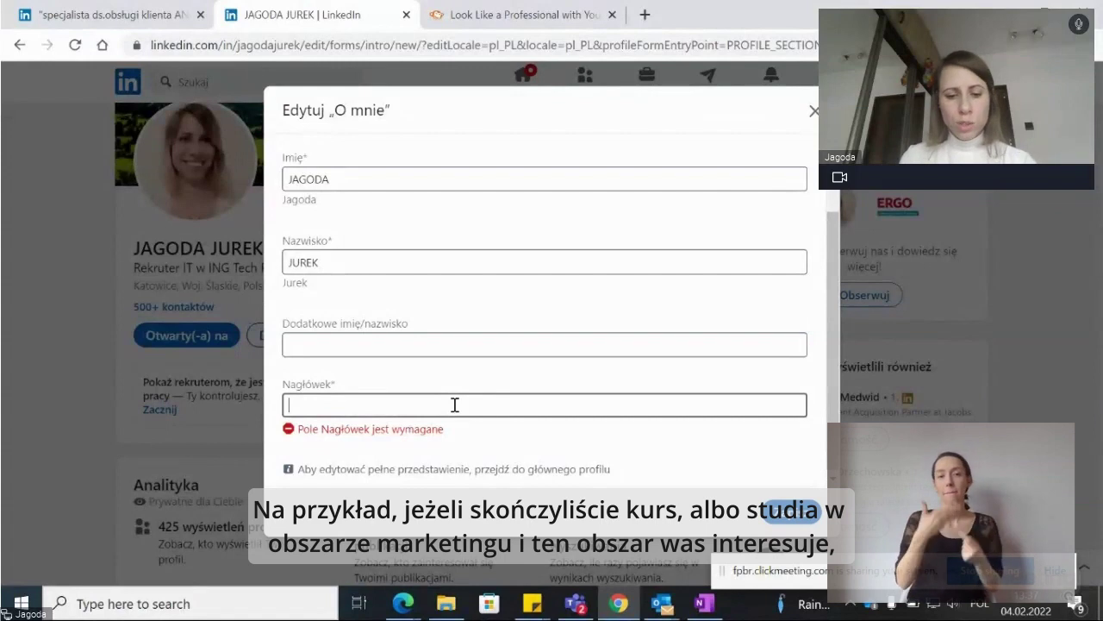
# Step: Enter 'Marketing | Public Relations | Marketing Student' in the headline field
pyautogui.write('Mar')
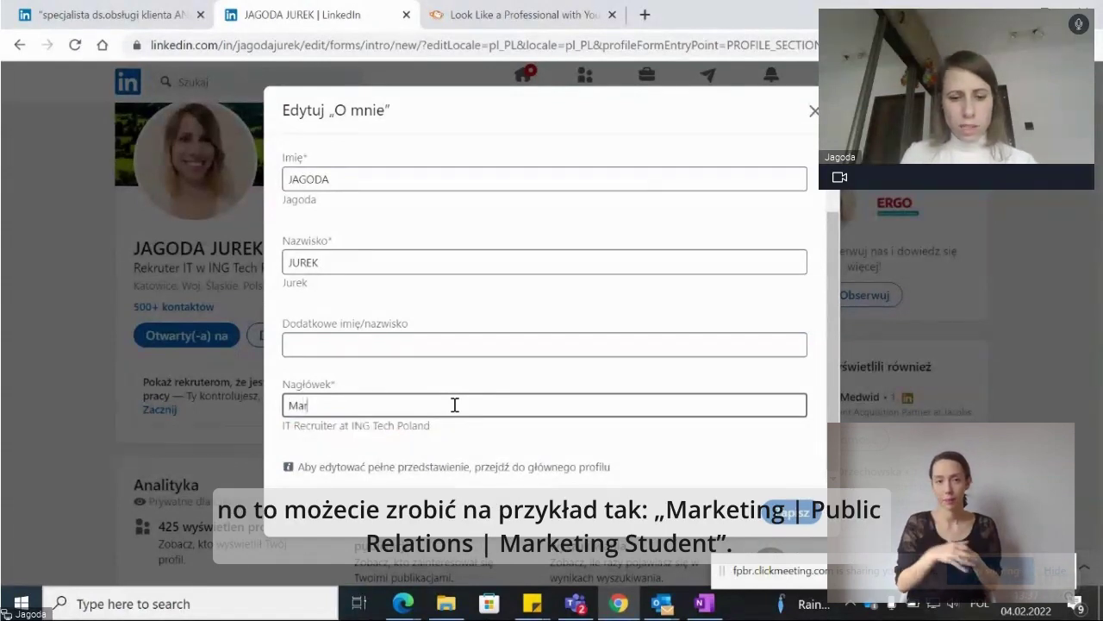
pyautogui.write('keting | ')
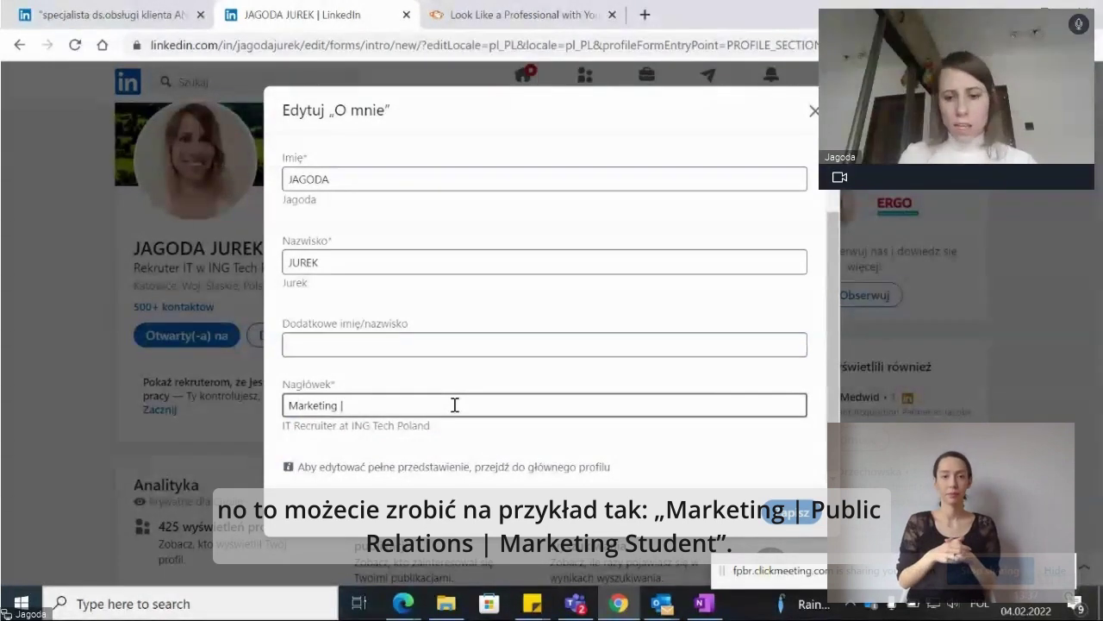
pyautogui.write('Public ')
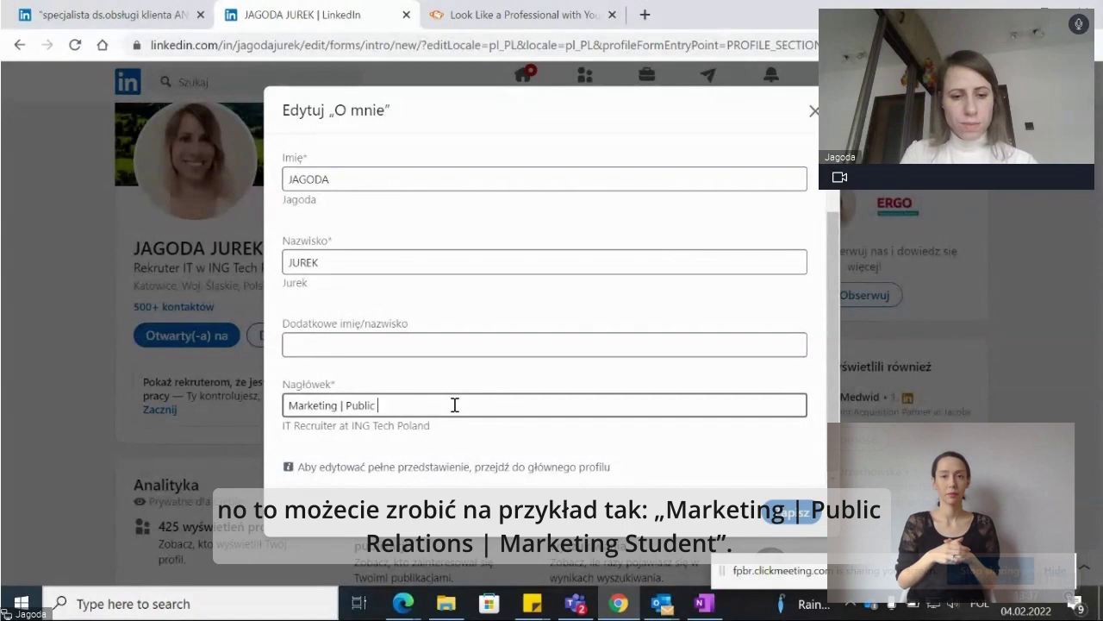
pyautogui.write('Relations ')
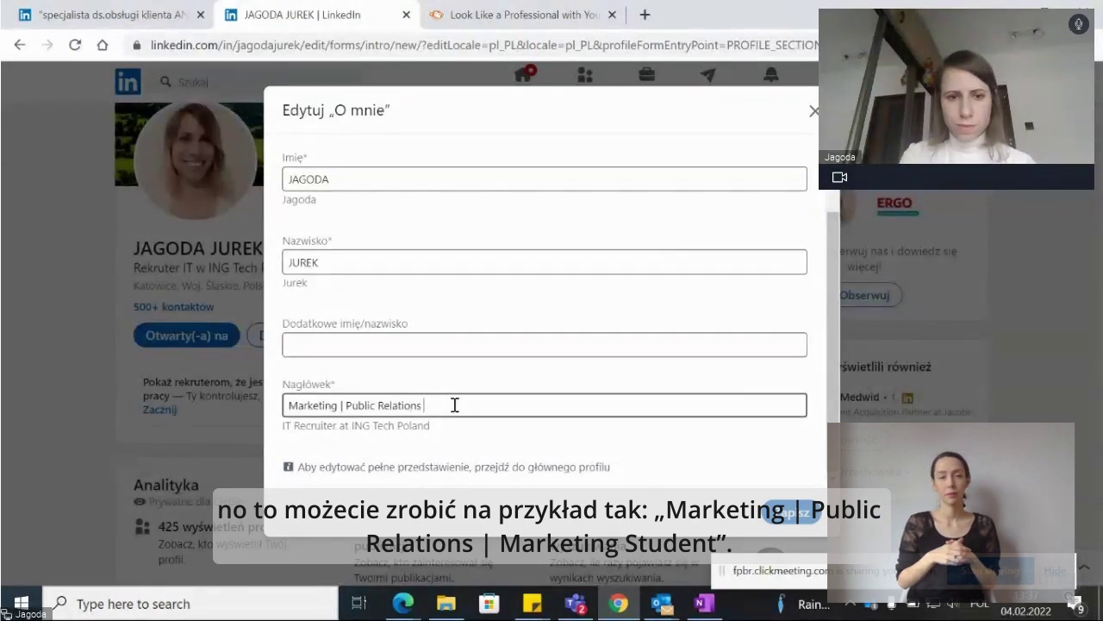
pyautogui.write('| M')
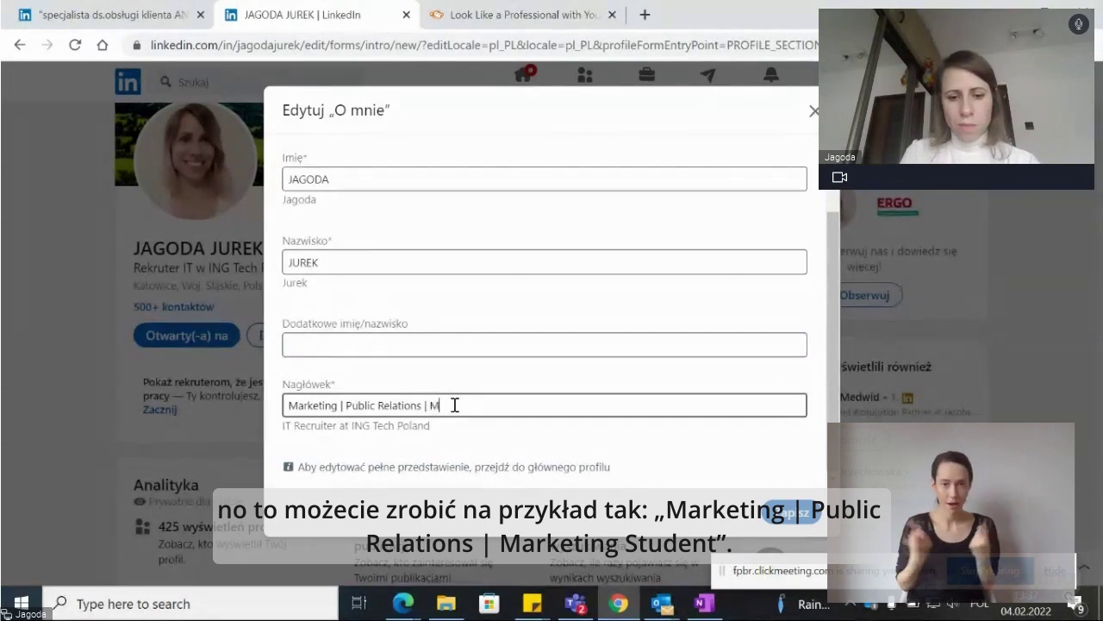
pyautogui.write('arketing Student')
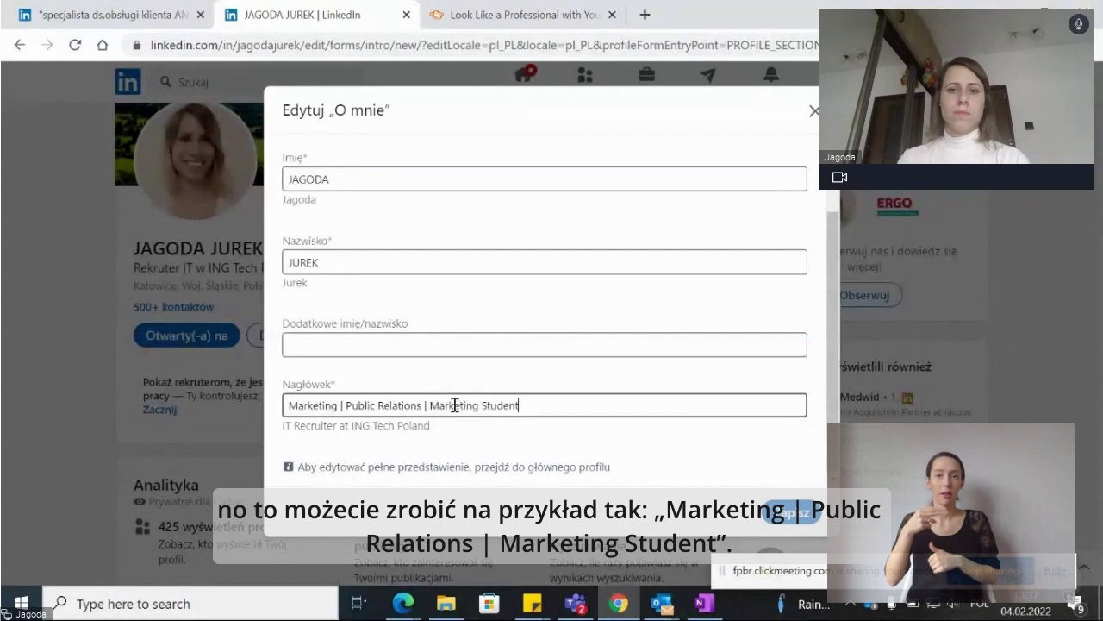
# Step: Save the intro and highlight the new headline on the profile to confirm it
pyautogui.click(778, 513)
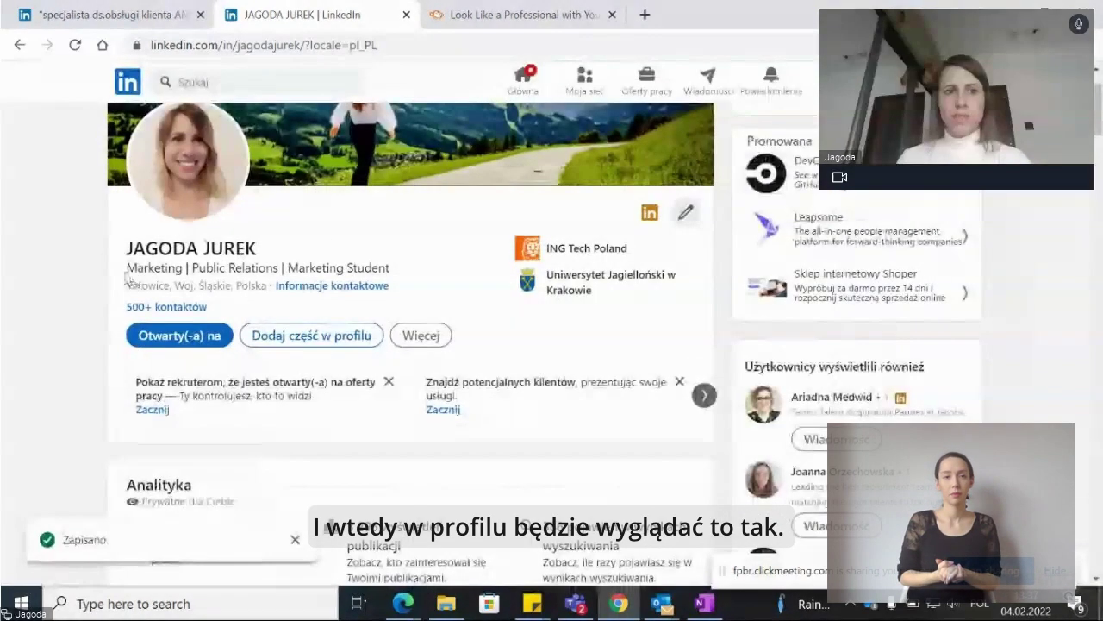
pyautogui.moveTo(129, 272); pyautogui.dragTo(404, 278)
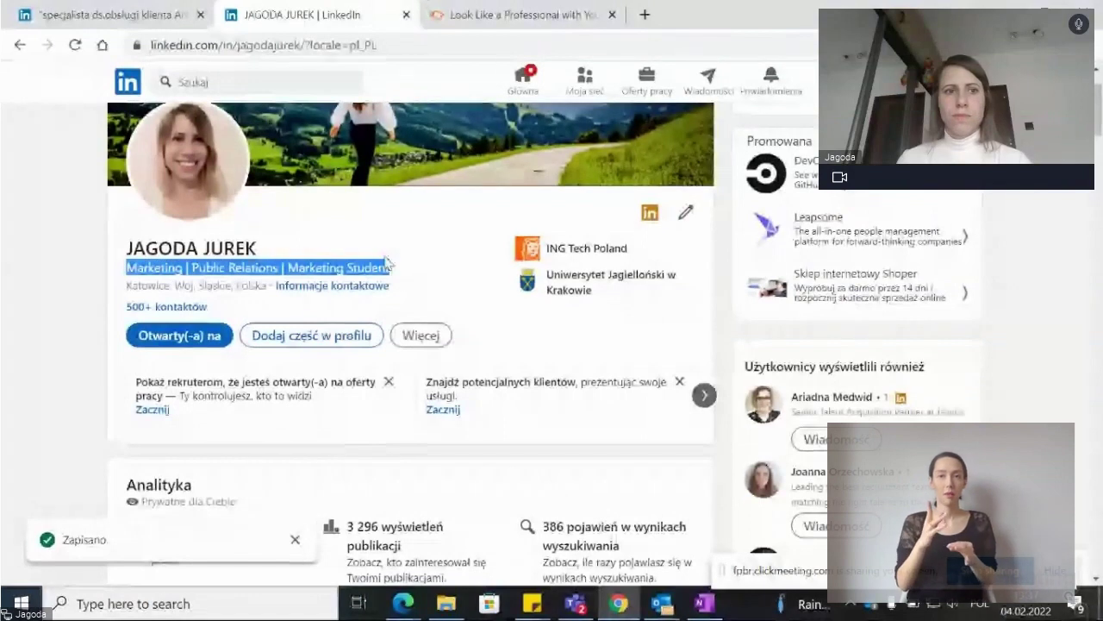
pyautogui.click(420, 264)
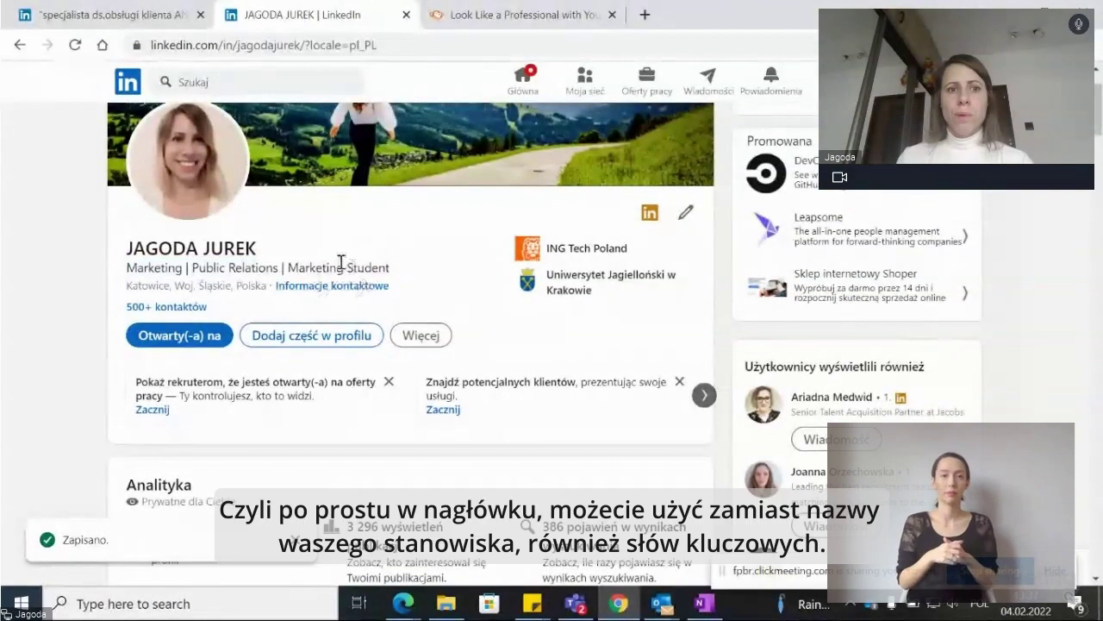
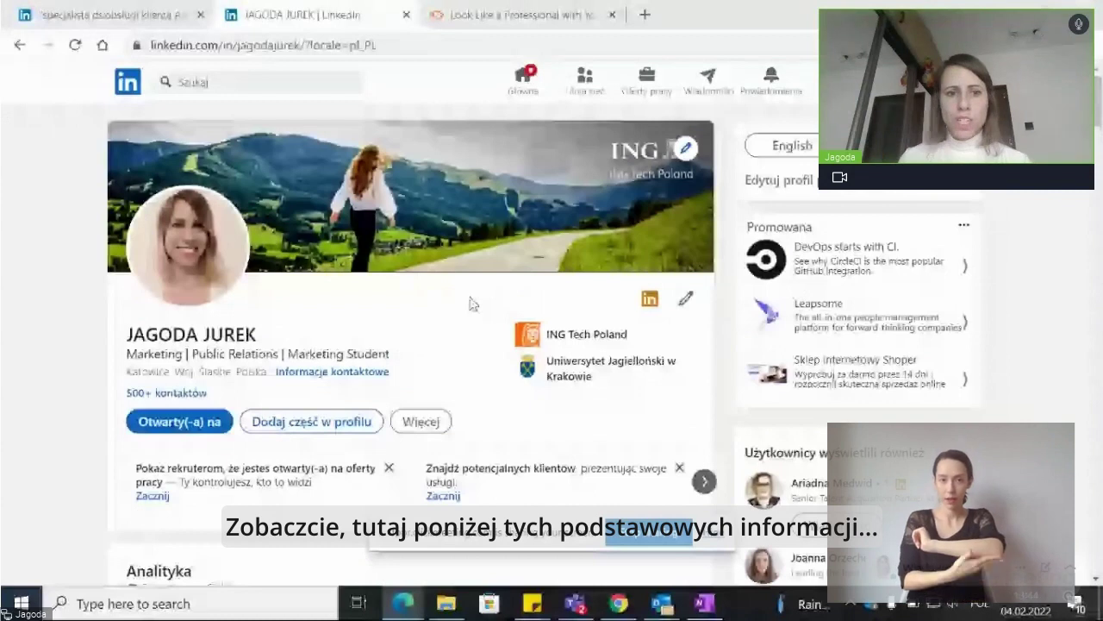
# Step: Scroll to the O nas section and expand its full description
pyautogui.scroll(-3, 464, 344)
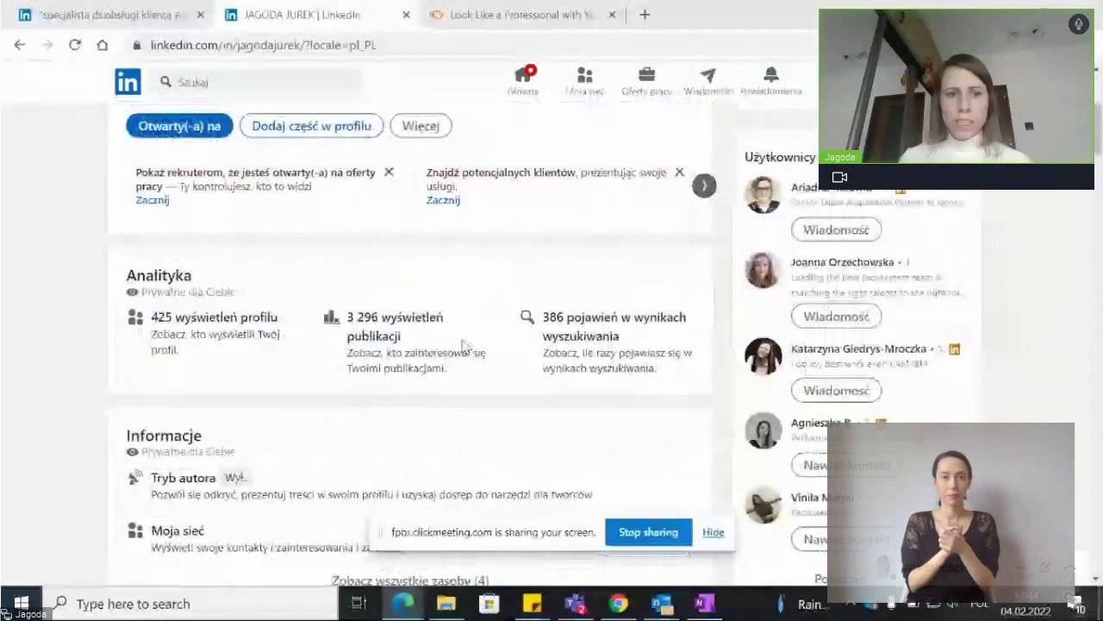
pyautogui.scroll(-4, 466, 344)
pyautogui.click(652, 322)
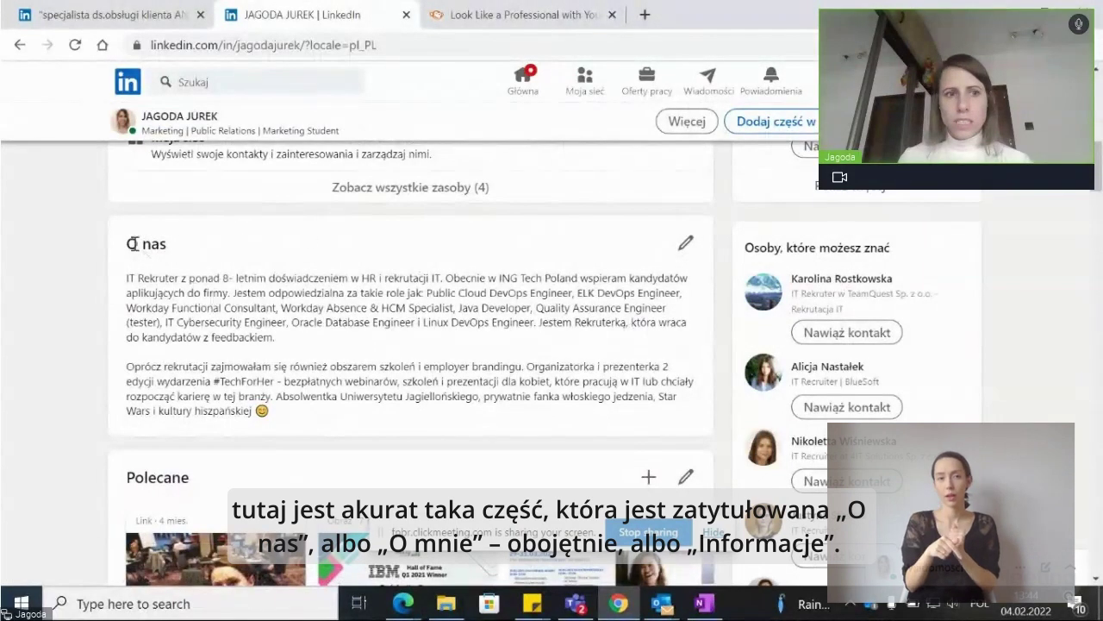
# Step: Highlight the O nas heading, then the sentence about supporting job applicants, ending after 'firmy.'
pyautogui.moveTo(118, 244); pyautogui.dragTo(169, 245)
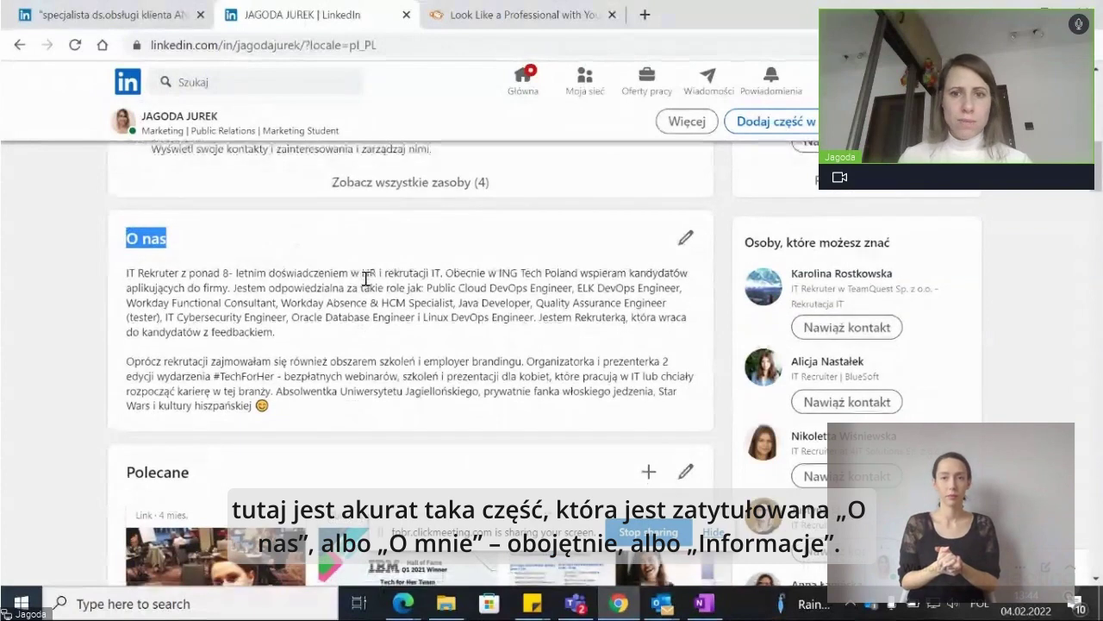
pyautogui.scroll(-2, 365, 277)
pyautogui.scroll(2, 379, 284)
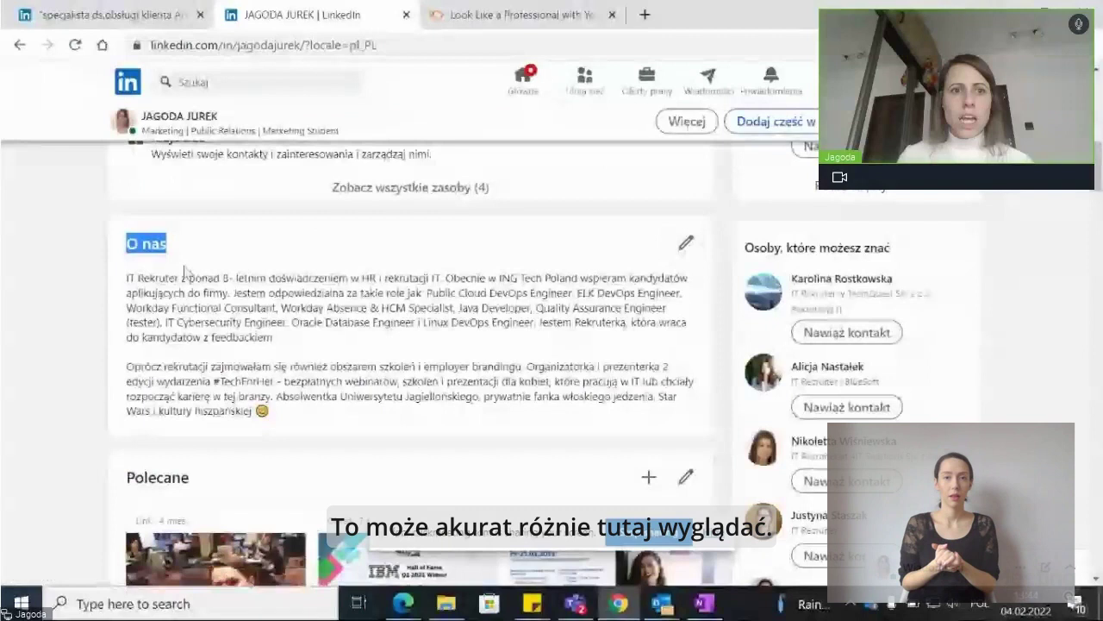
pyautogui.moveTo(128, 277); pyautogui.dragTo(280, 341)
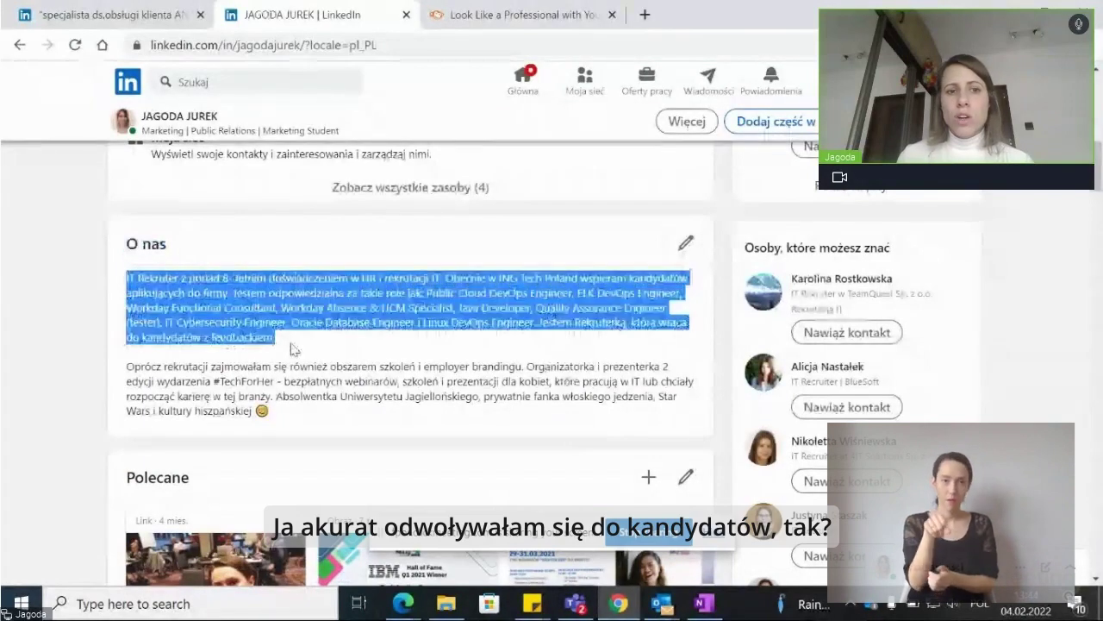
pyautogui.click(290, 348)
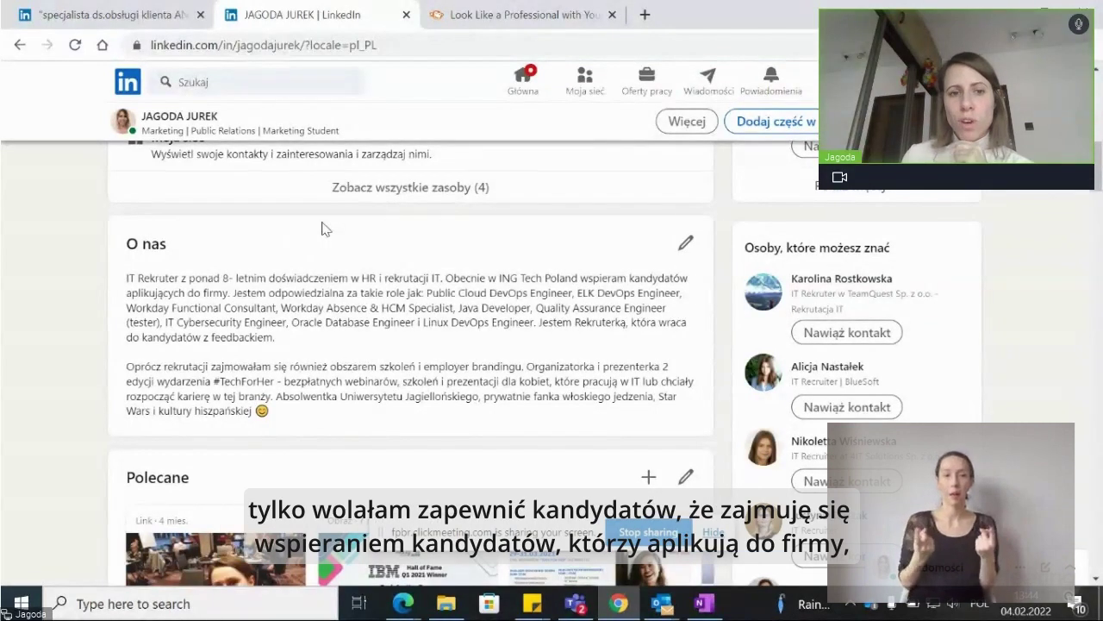
pyautogui.moveTo(446, 278); pyautogui.dragTo(442, 294)
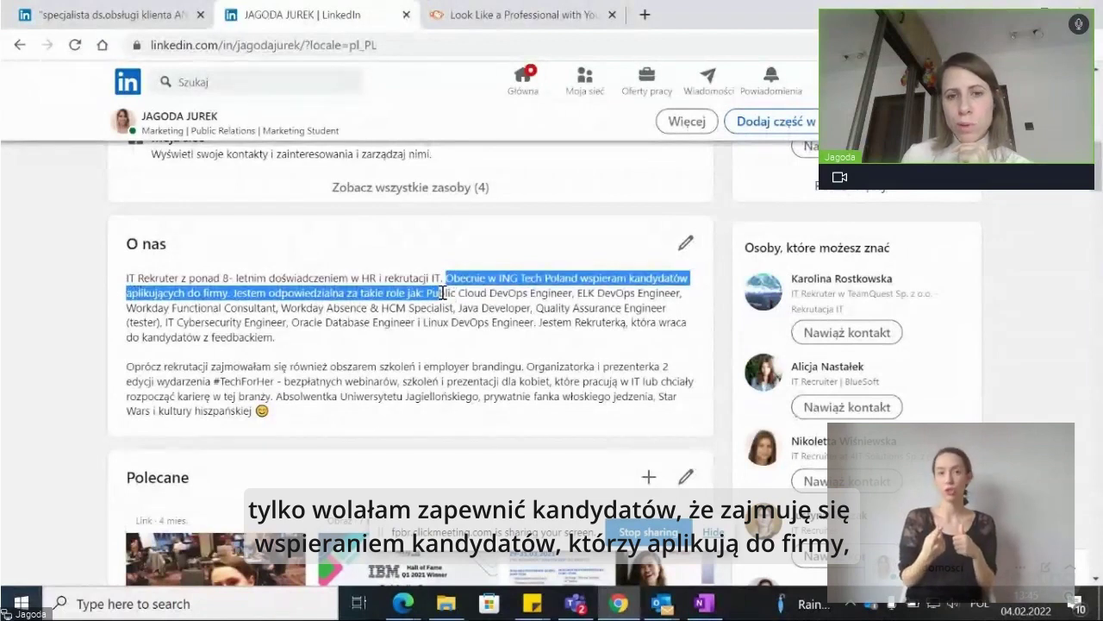
pyautogui.moveTo(442, 293); pyautogui.dragTo(239, 295)
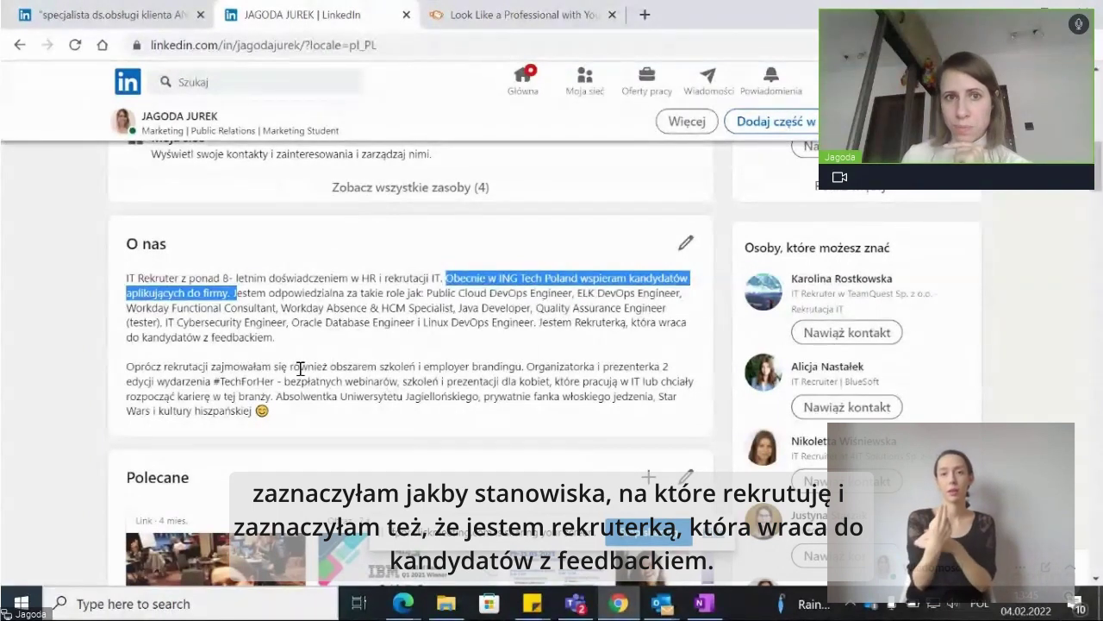
pyautogui.scroll(5, 335, 367)
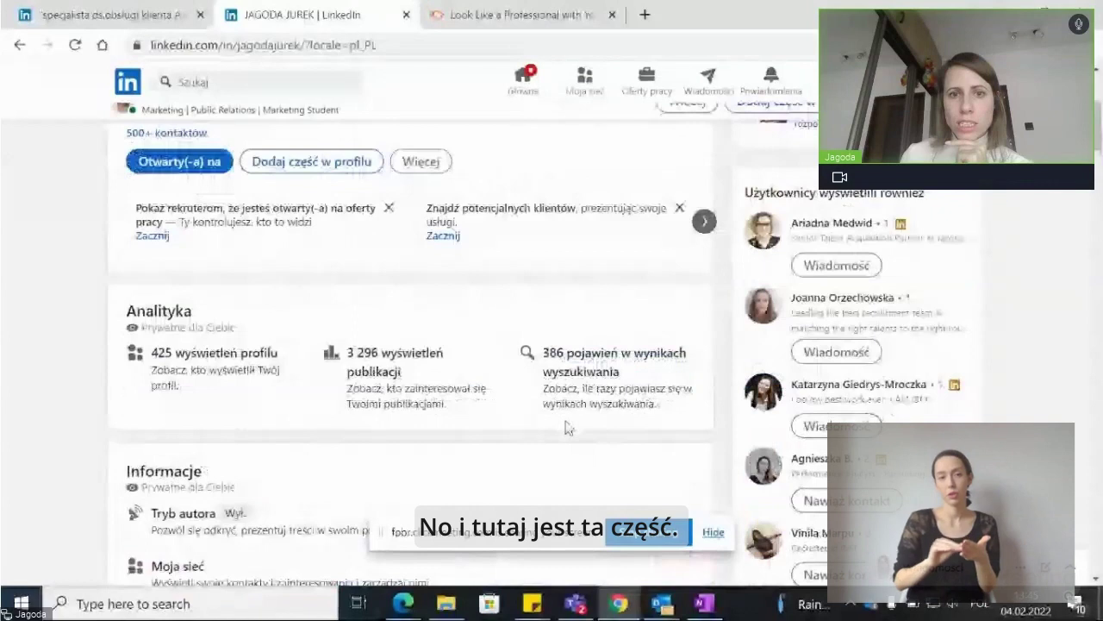
pyautogui.scroll(-5, 567, 427)
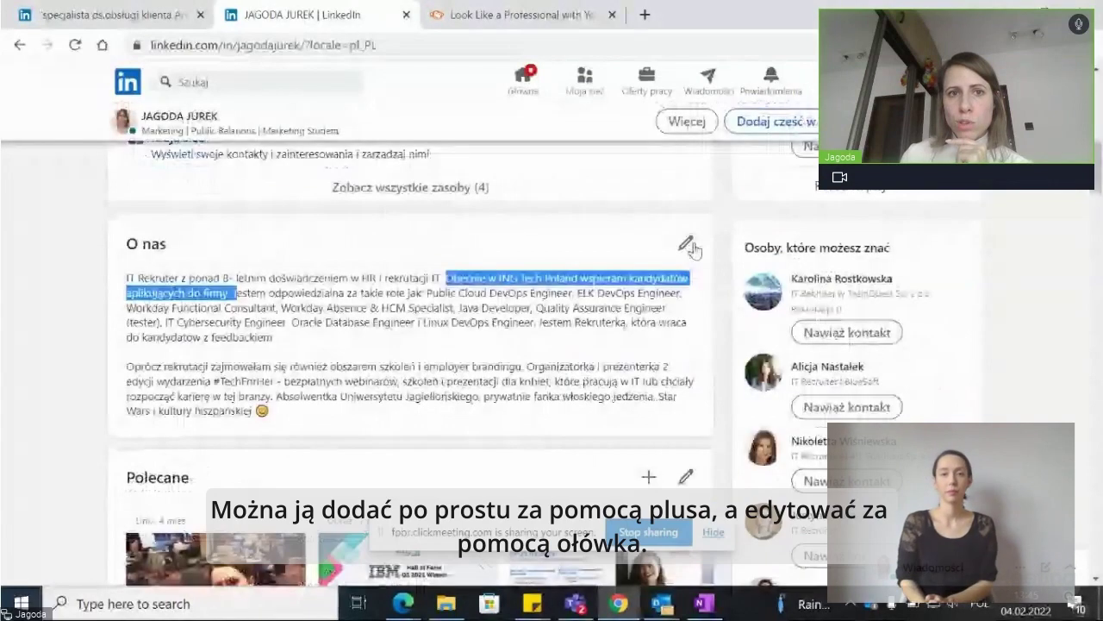
pyautogui.click(687, 245)
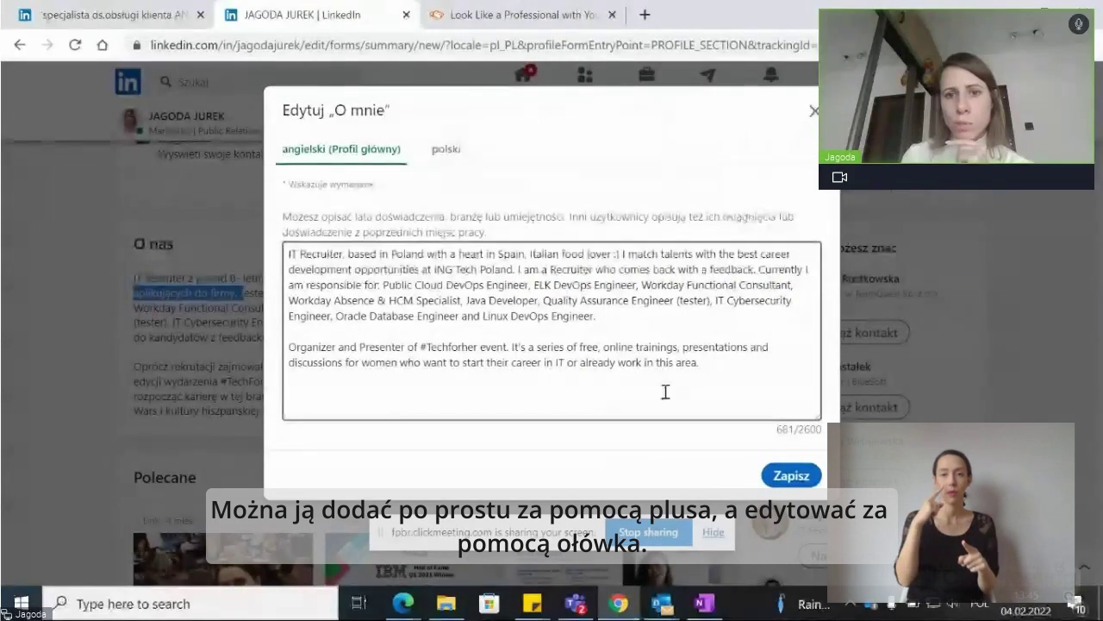
pyautogui.click(733, 361)
pyautogui.write('h')
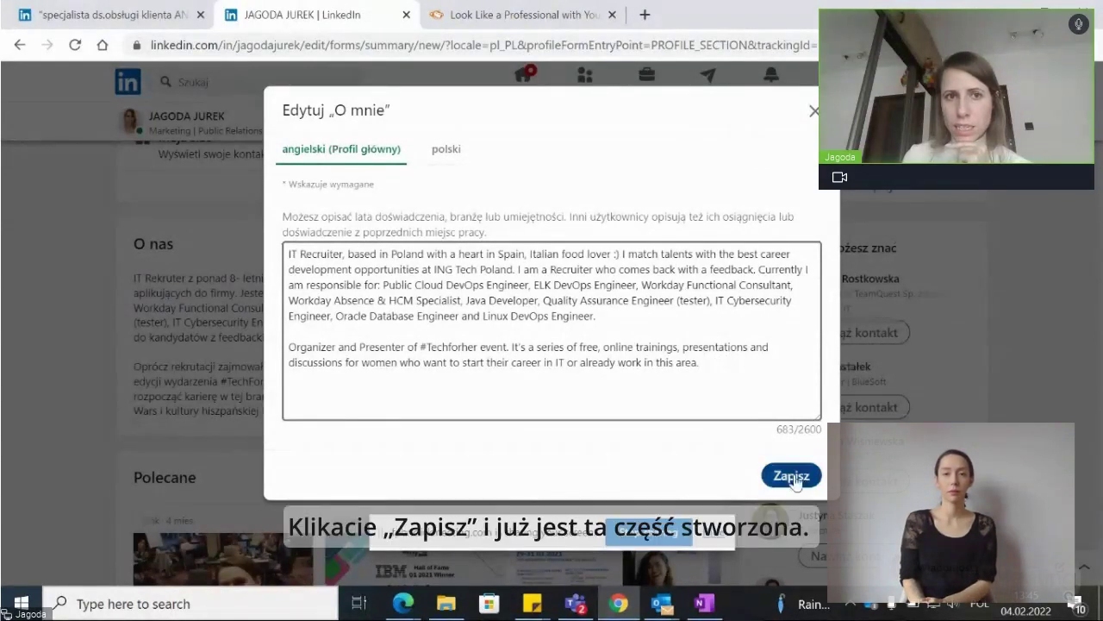
pyautogui.click(813, 113)
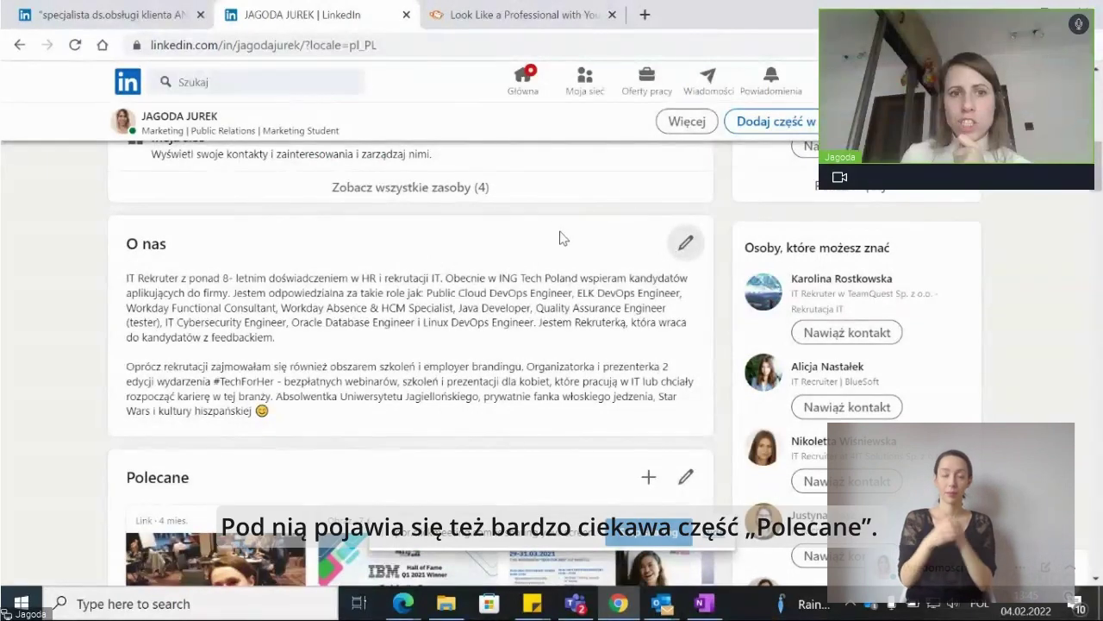
# Step: Scroll down the profile to the Polecane section with its three featured items
pyautogui.scroll(-1, 560, 238)
pyautogui.scroll(-1, 561, 238)
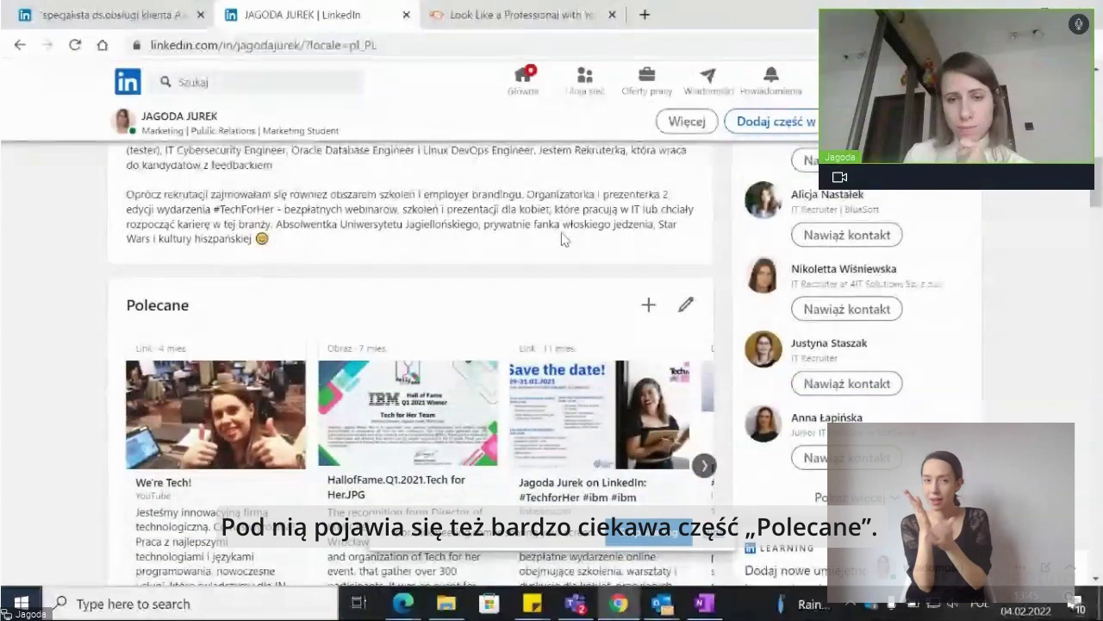
pyautogui.scroll(-1, 561, 237)
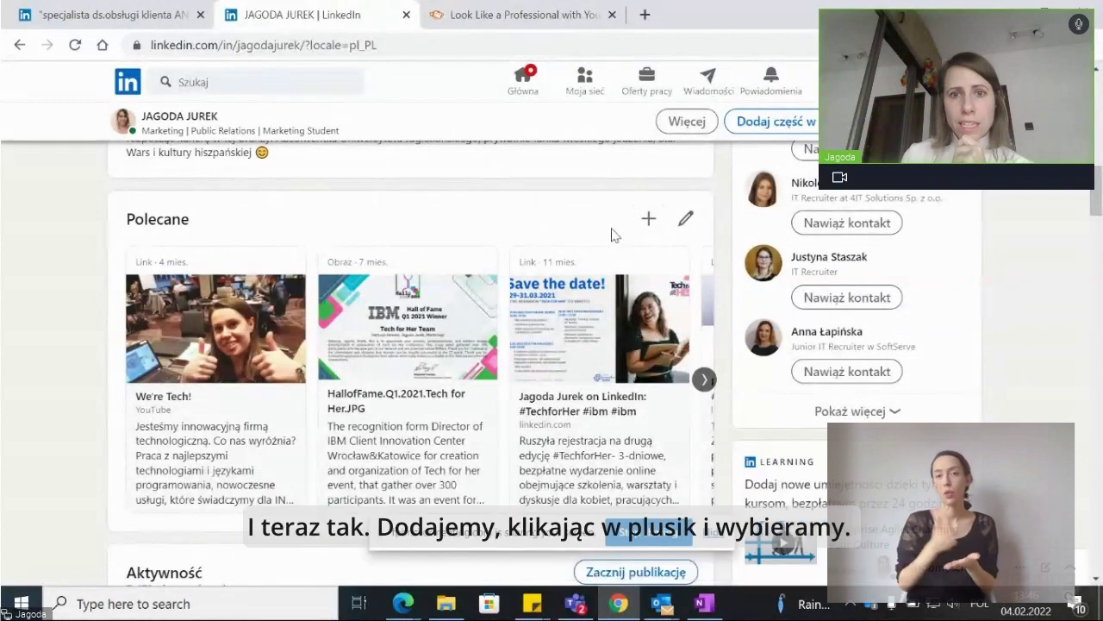
pyautogui.click(647, 220)
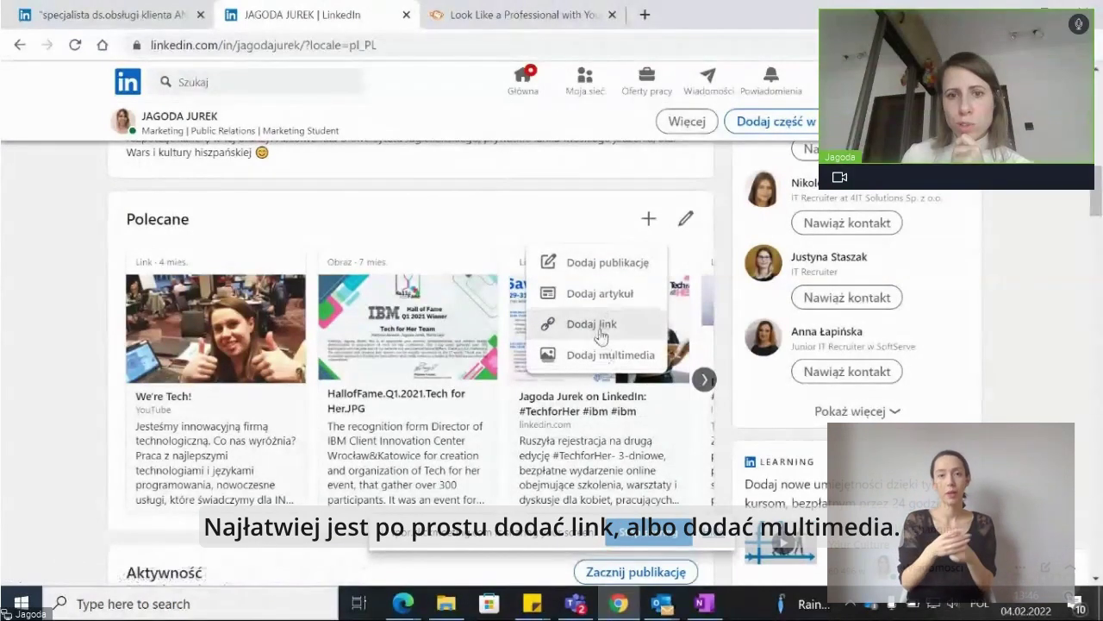
pyautogui.click(607, 356)
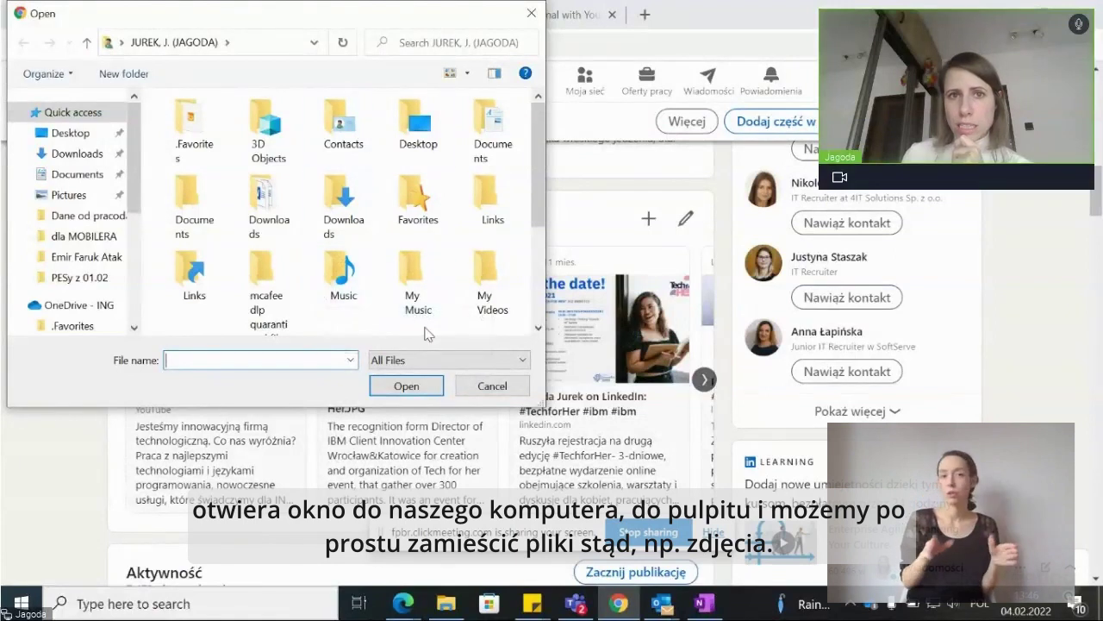
pyautogui.click(533, 14)
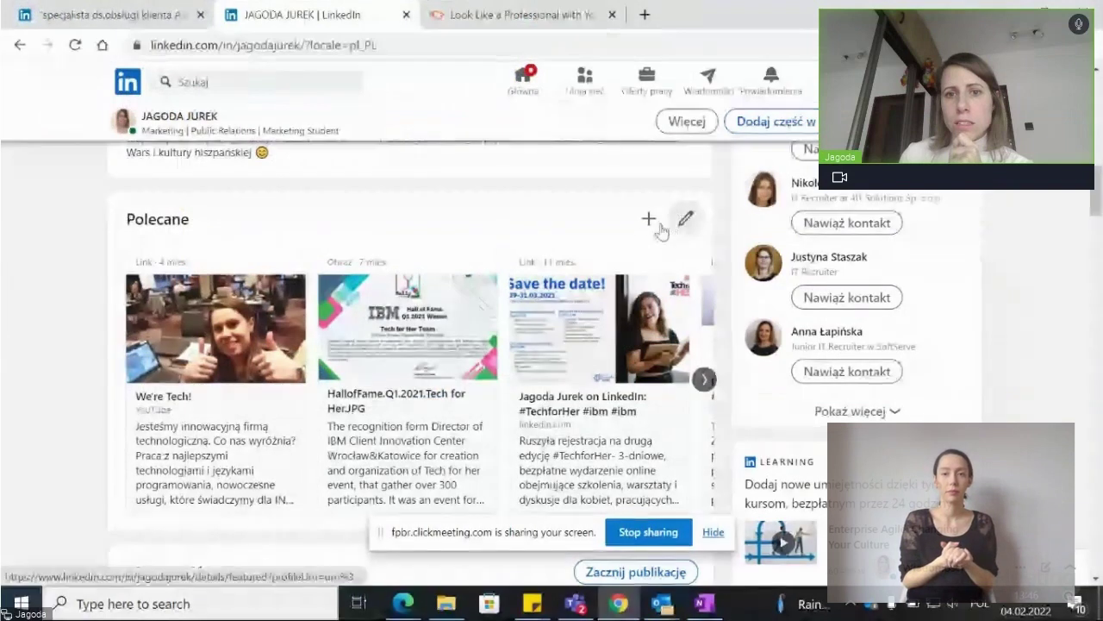
pyautogui.click(648, 219)
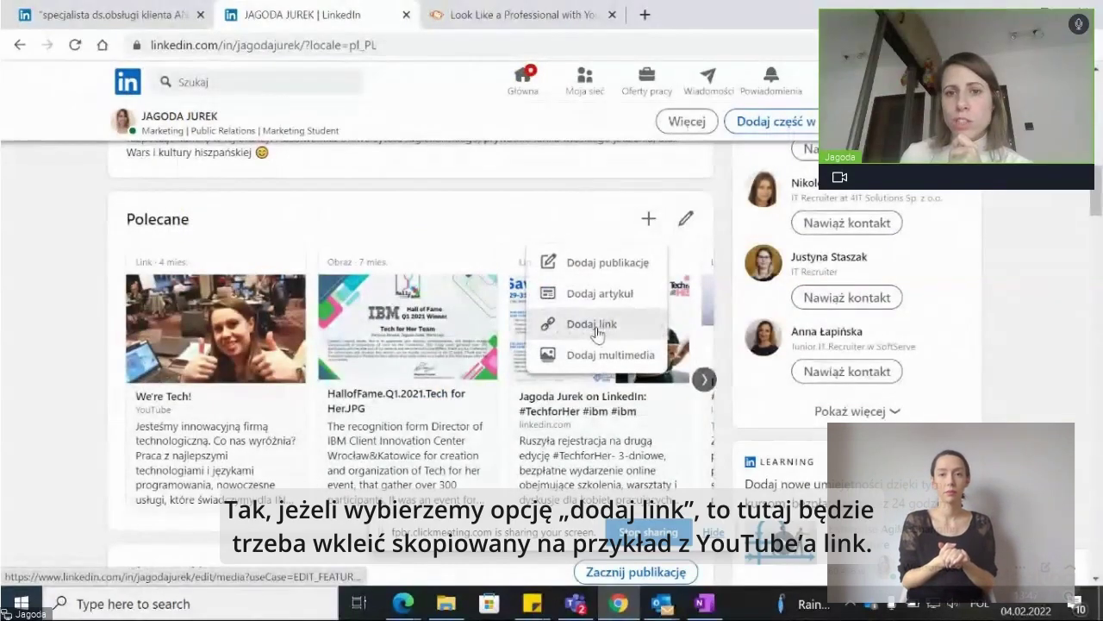
pyautogui.click(593, 326)
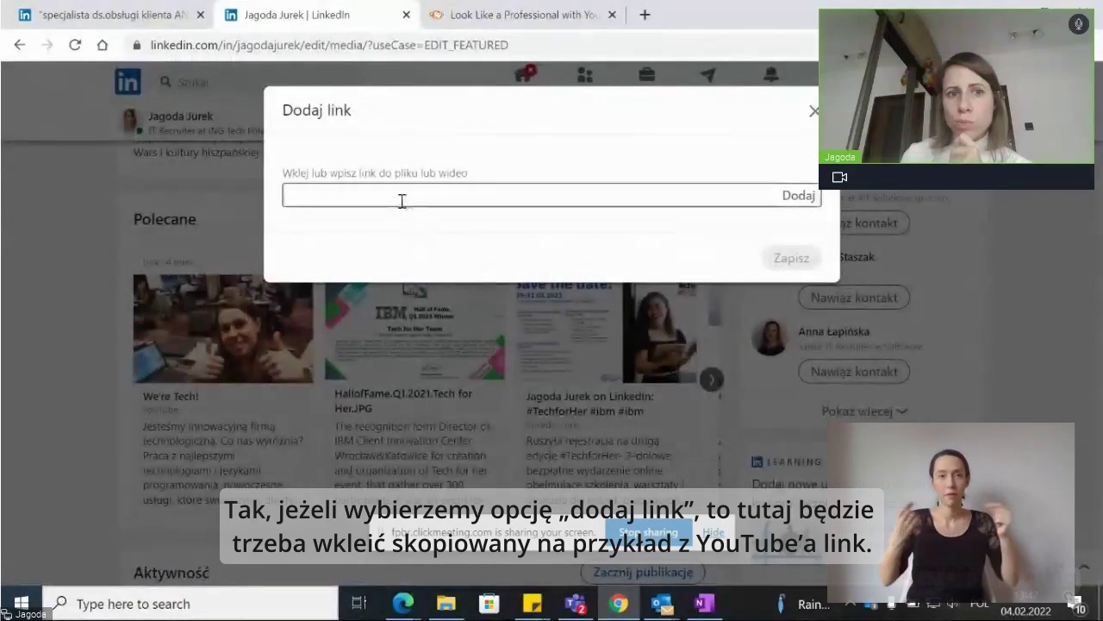
pyautogui.click(402, 199)
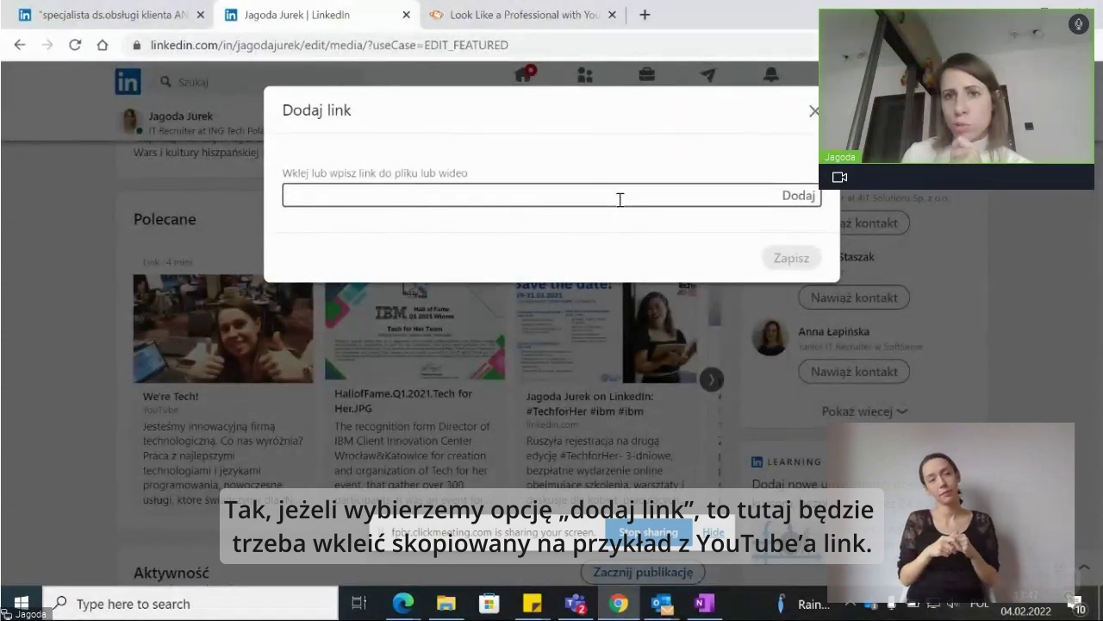
pyautogui.click(814, 114)
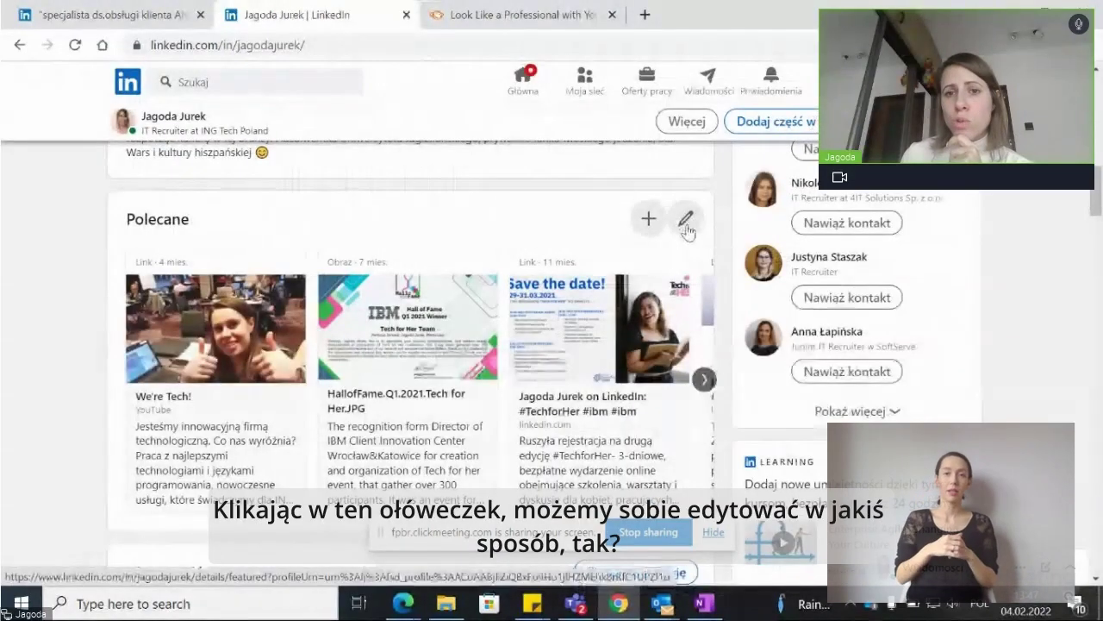
# Step: Review the full Polecane list, then return to the profile and scroll toward Doświadczenie
pyautogui.click(686, 222)
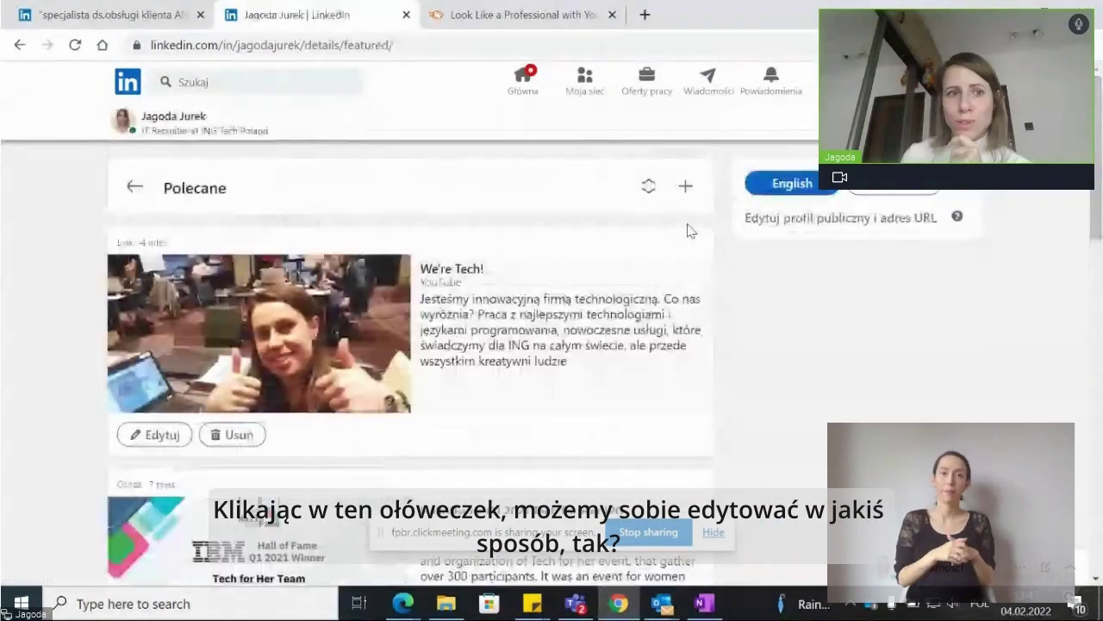
pyautogui.scroll(-3, 646, 250)
pyautogui.scroll(3, 672, 268)
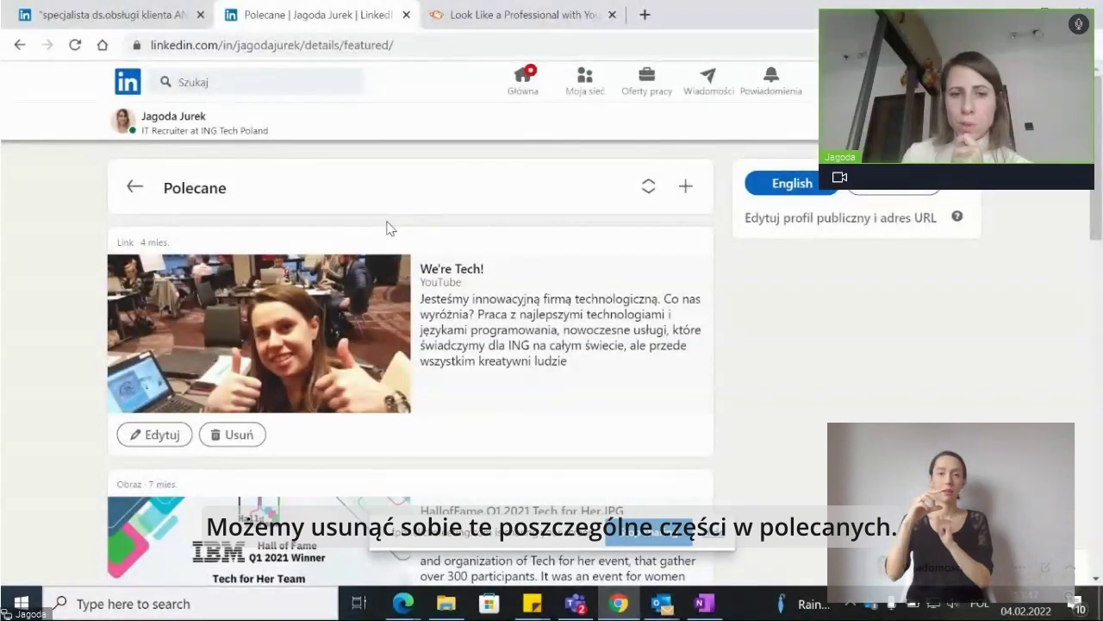
pyautogui.click(128, 186)
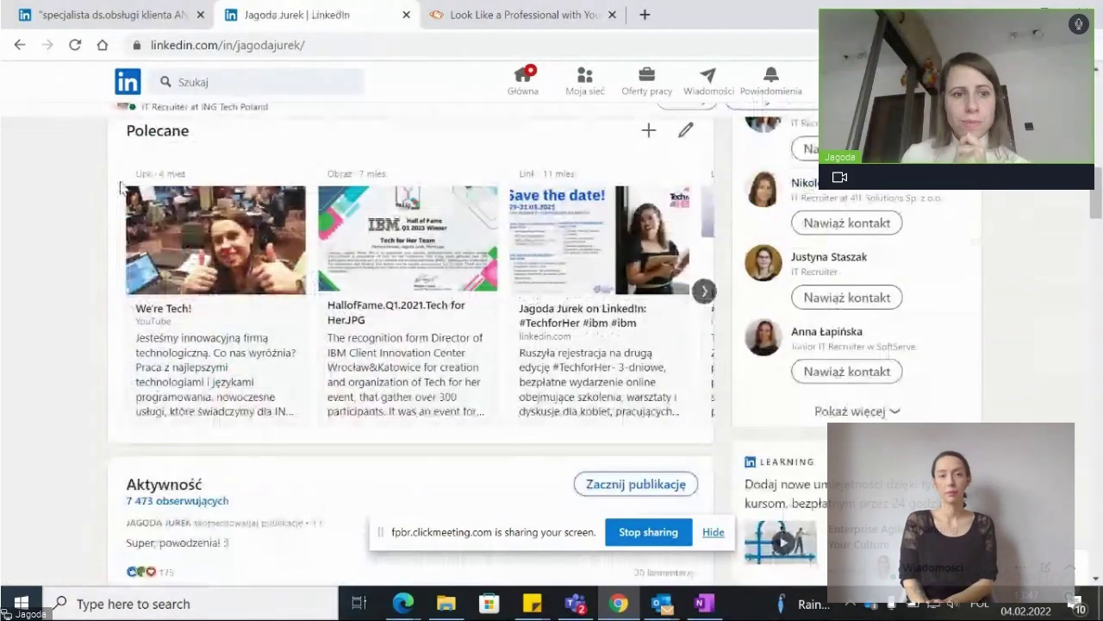
pyautogui.scroll(-5, 293, 215)
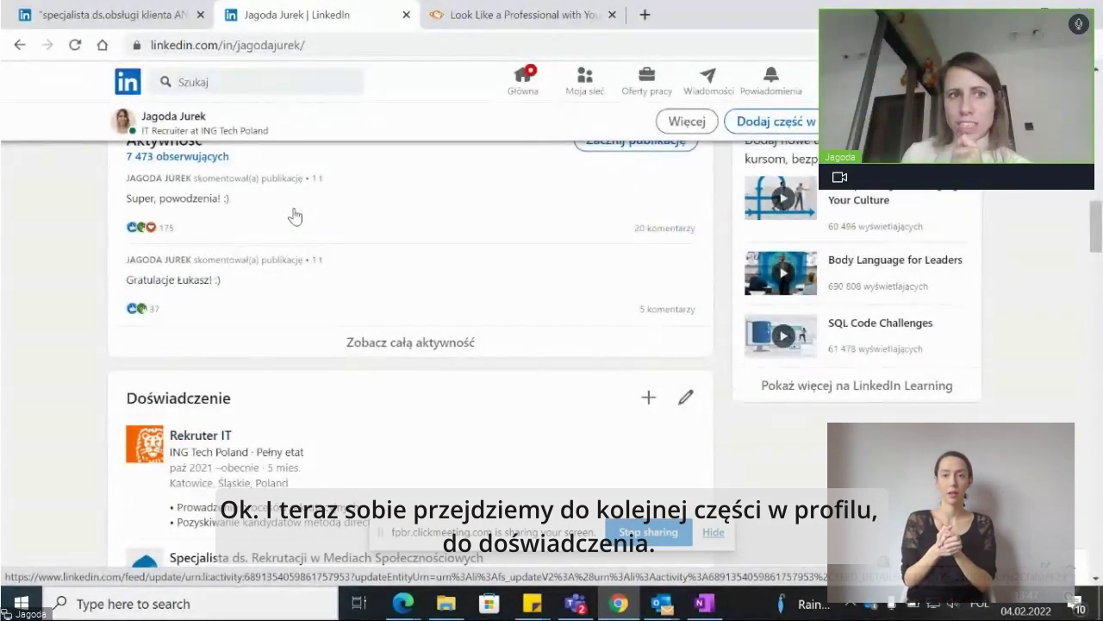
# Step: Expand the Rekruter IT entry at ING Tech Poland to show its bulleted duties
pyautogui.scroll(-3, 295, 216)
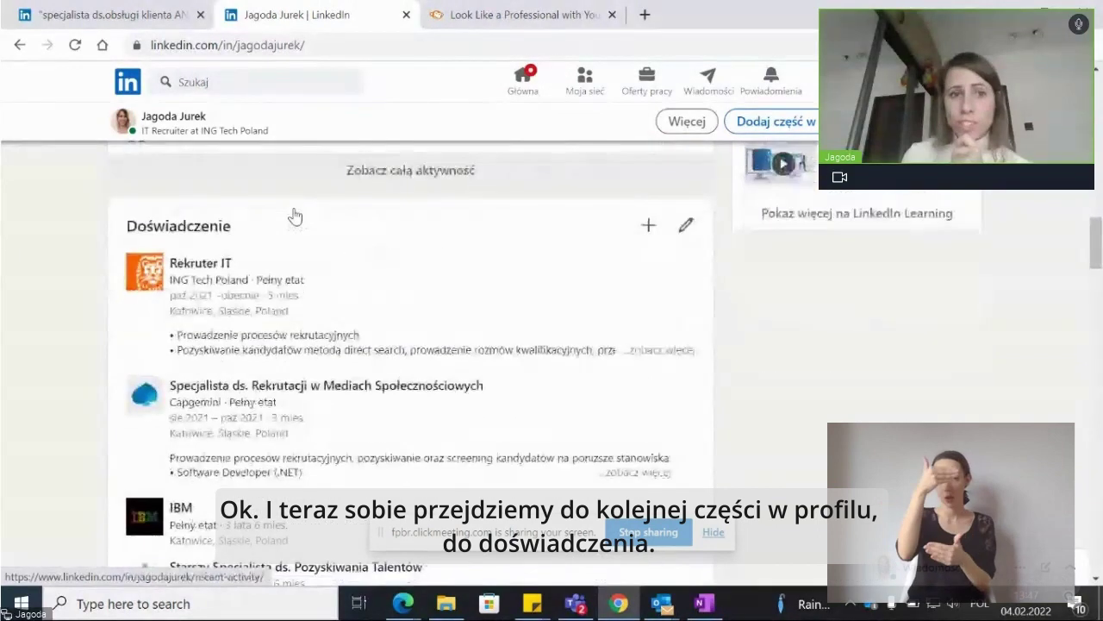
pyautogui.scroll(1, 294, 208)
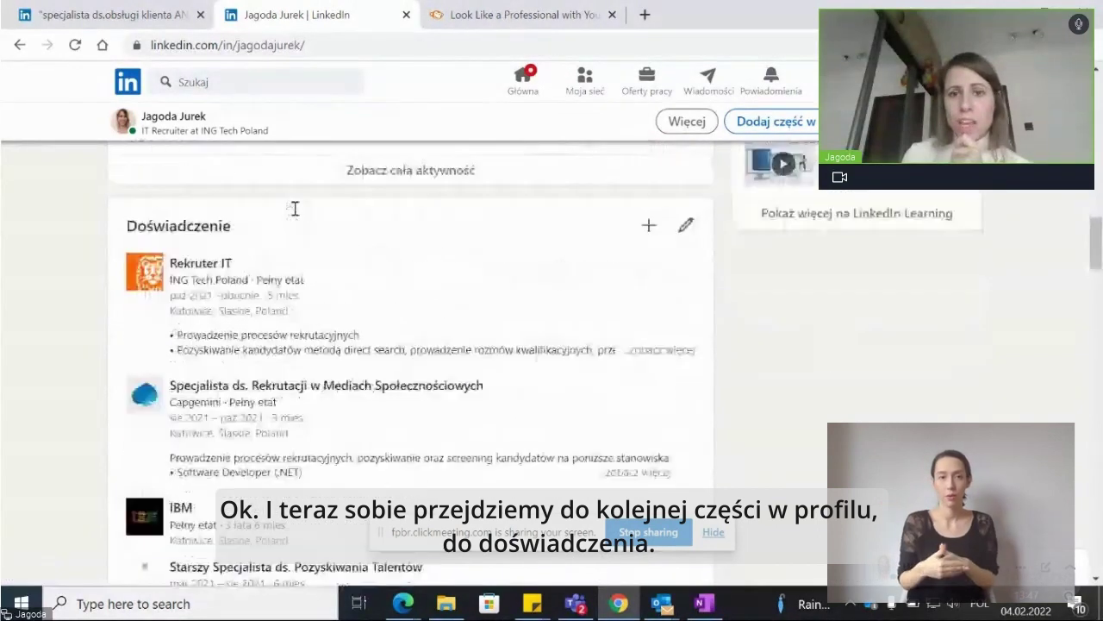
pyautogui.click(677, 350)
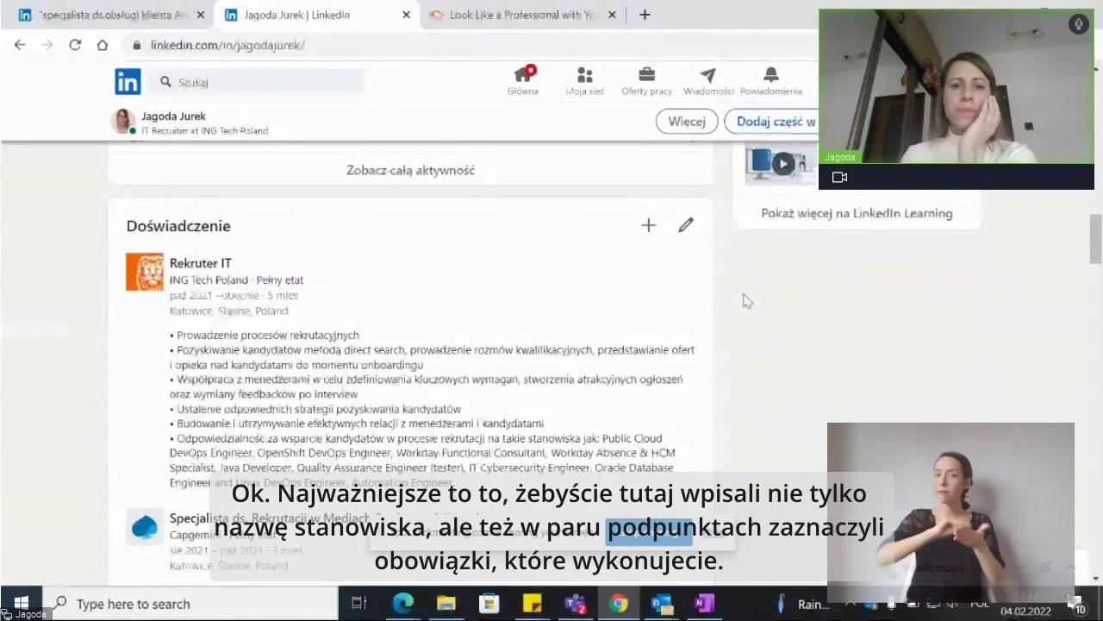
pyautogui.moveTo(176, 257); pyautogui.dragTo(272, 267)
pyautogui.scroll(-1, 371, 321)
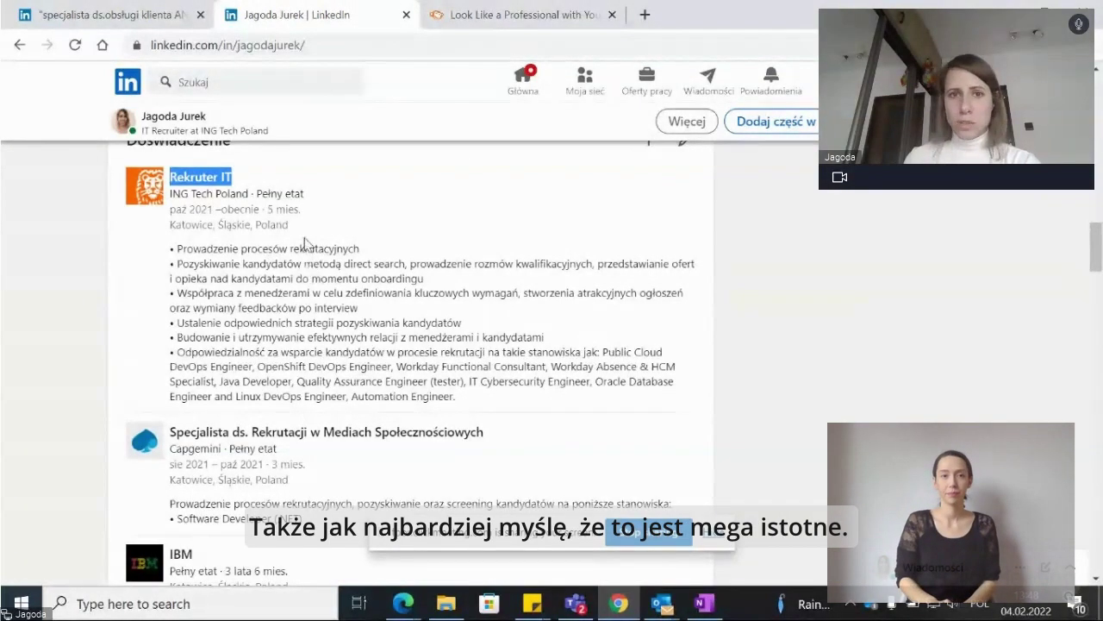
pyautogui.scroll(-4, 324, 274)
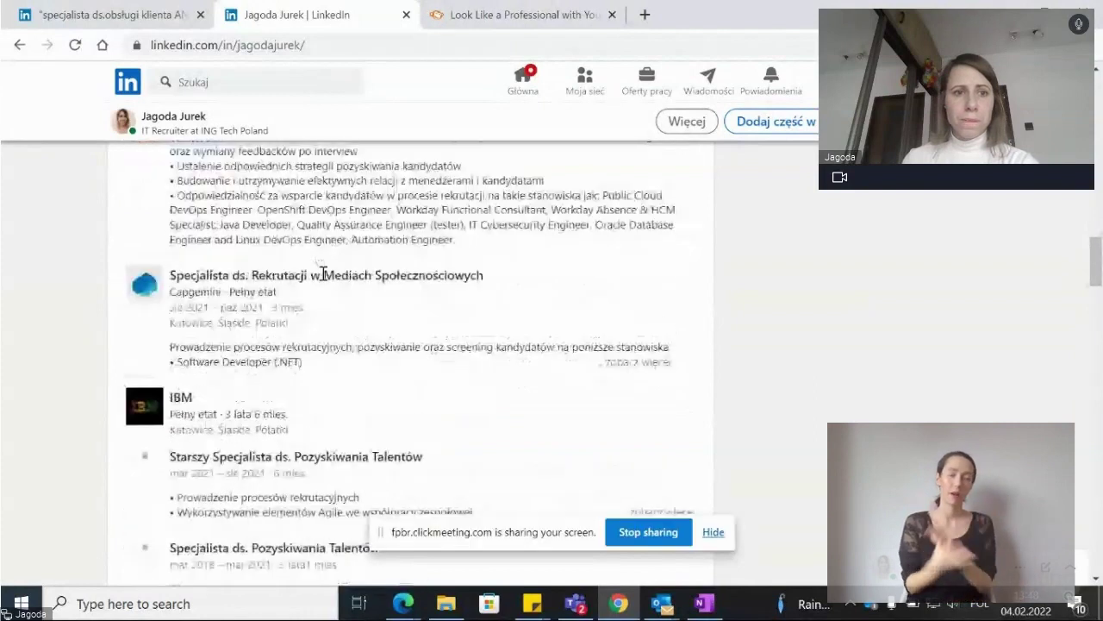
pyautogui.scroll(-5, 324, 275)
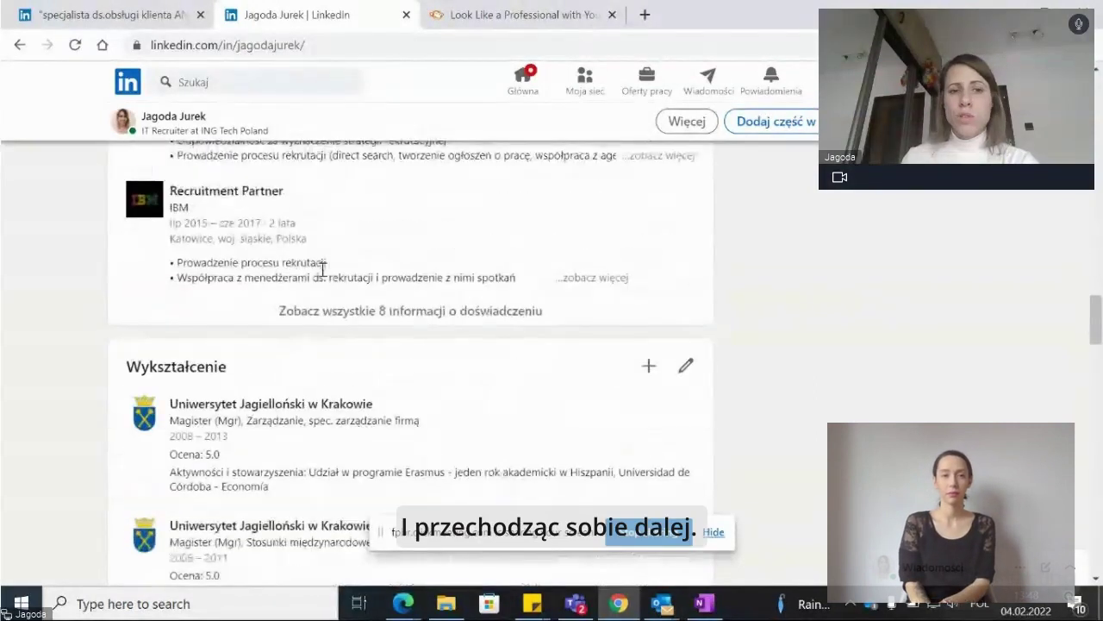
pyautogui.scroll(-3, 323, 269)
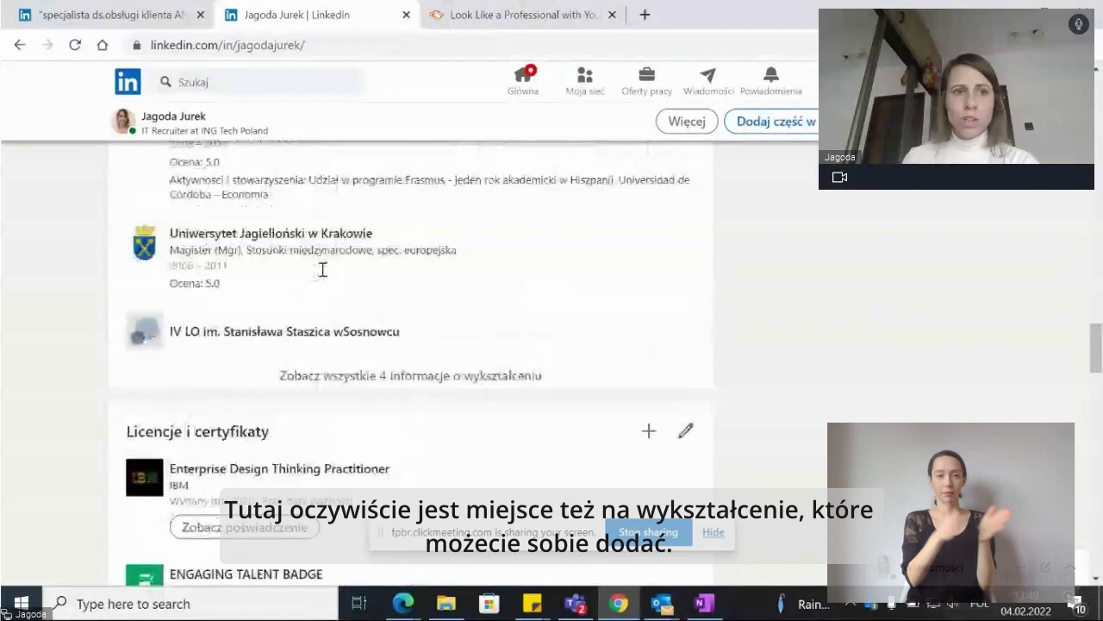
pyautogui.scroll(1, 328, 273)
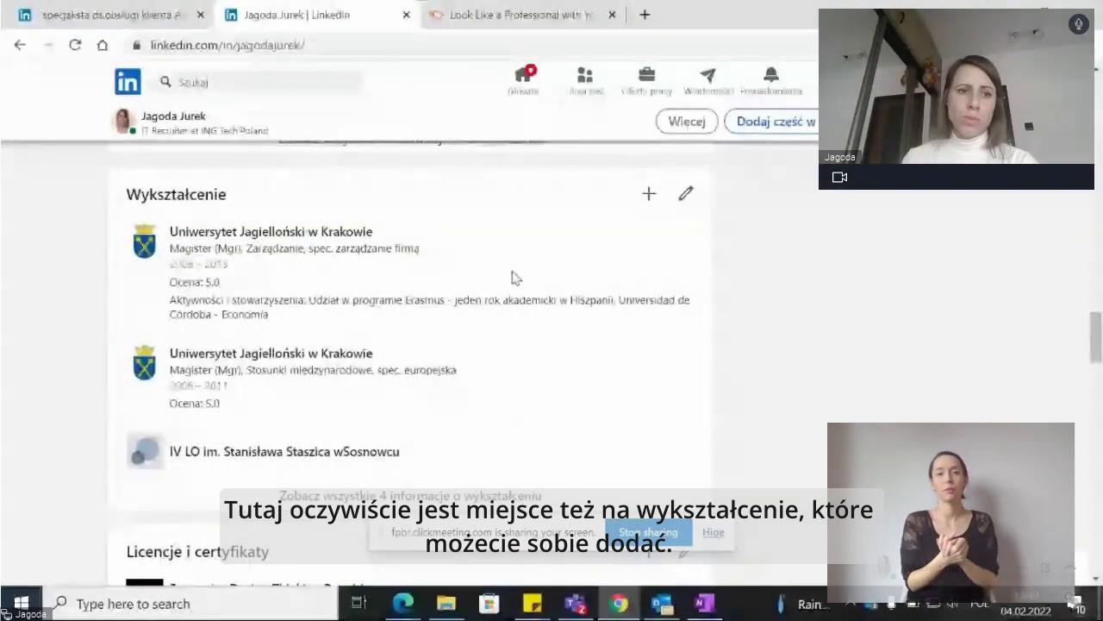
pyautogui.scroll(-4, 512, 278)
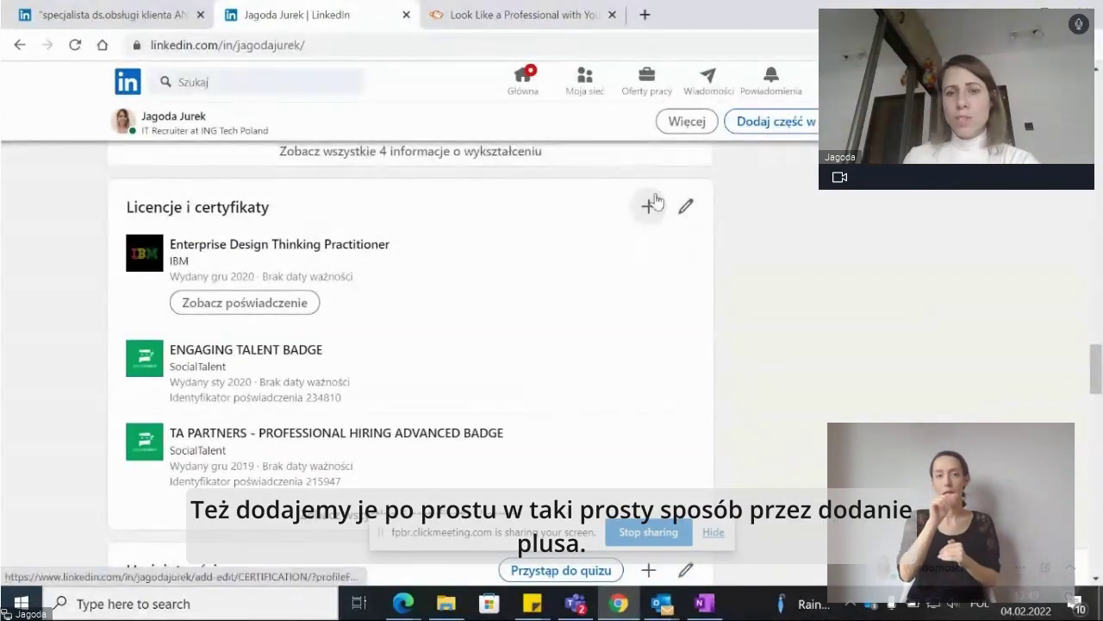
pyautogui.scroll(-1, 471, 259)
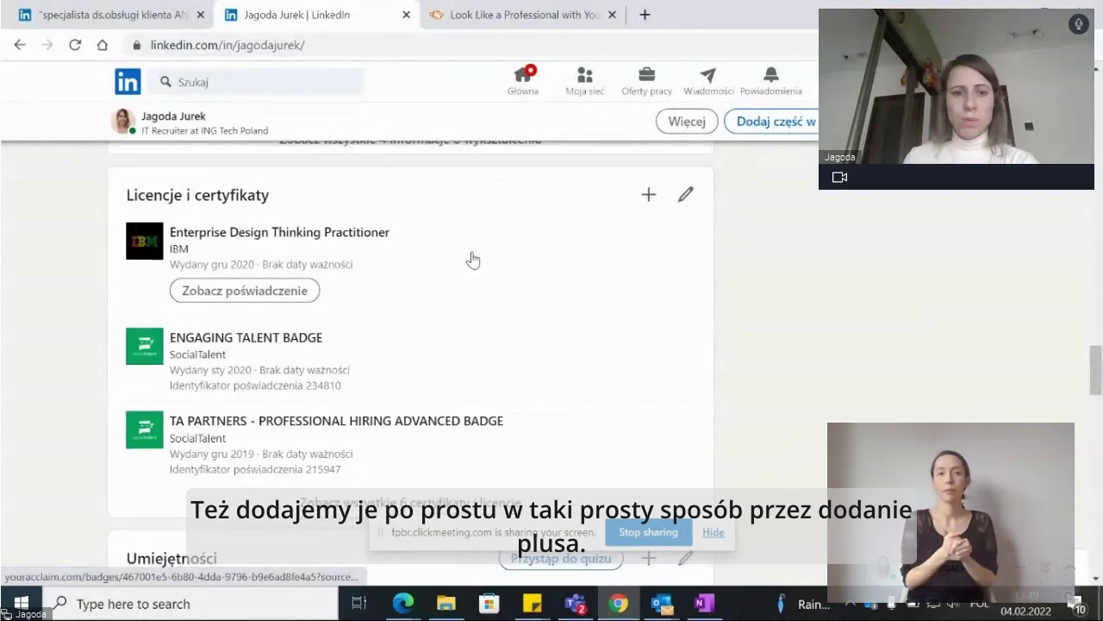
pyautogui.scroll(-4, 472, 261)
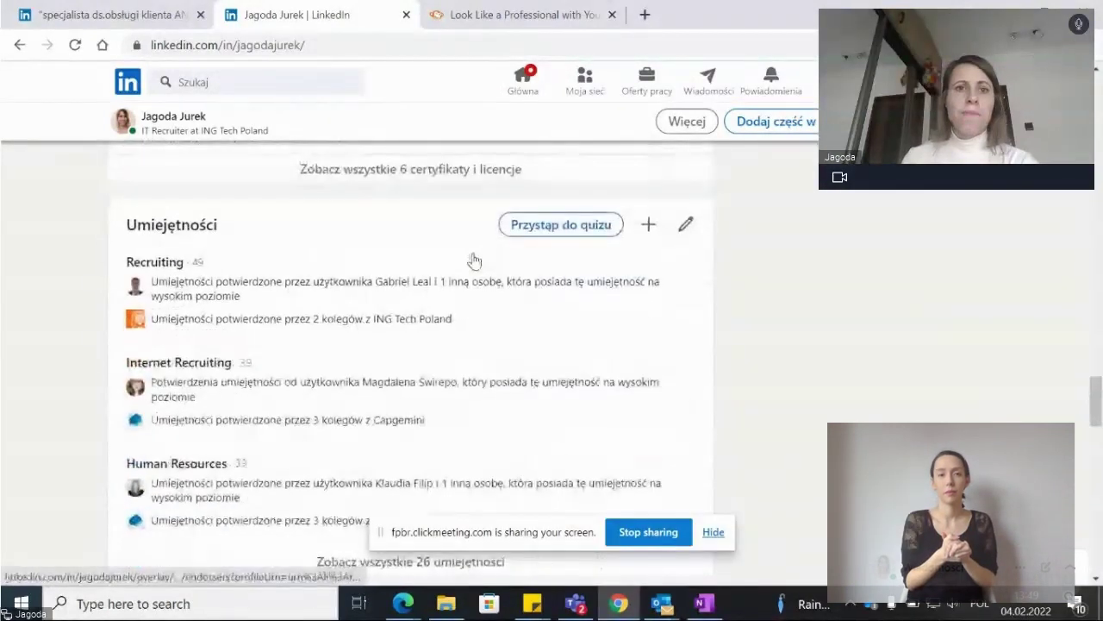
pyautogui.scroll(1, 474, 258)
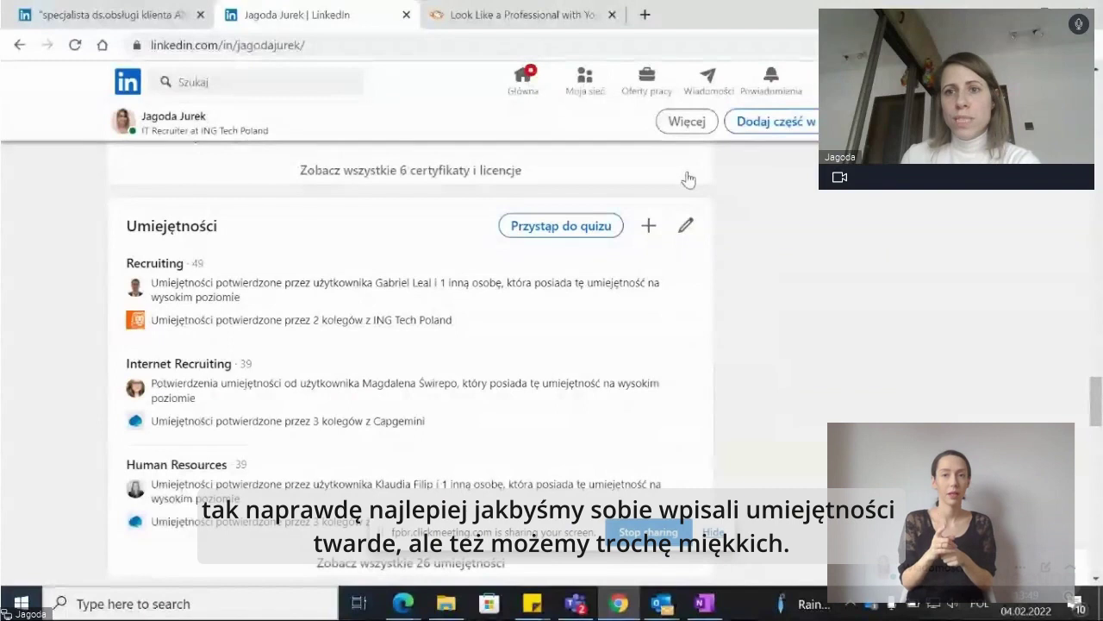
# Step: Open the add-skills form, try a 'microsoft' skill search, then clear it
pyautogui.click(648, 225)
pyautogui.click(356, 314)
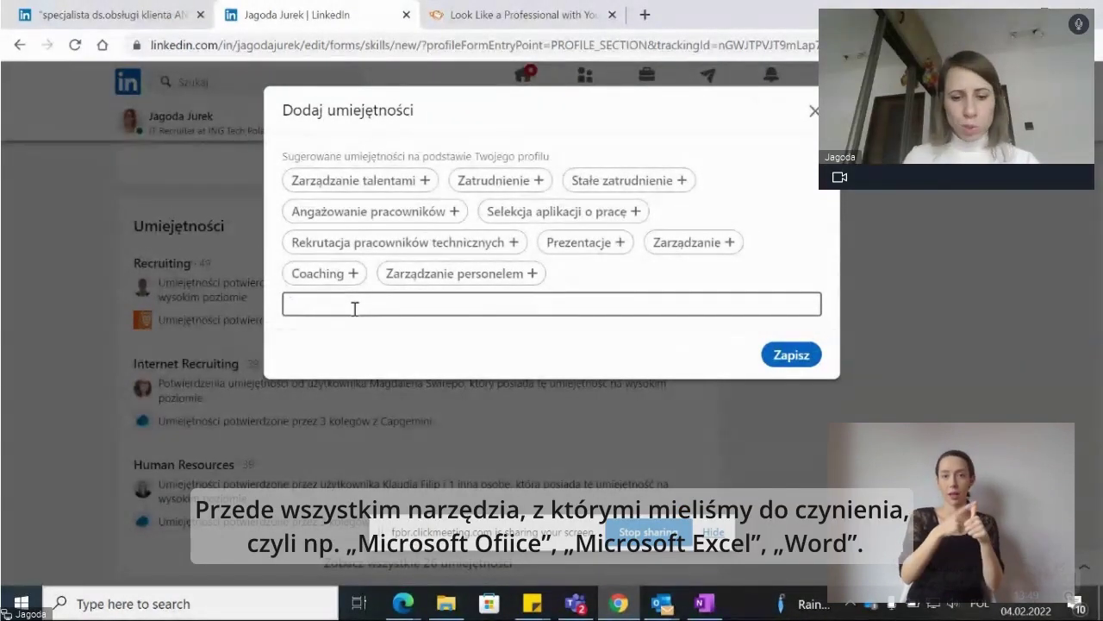
pyautogui.write('microsoft')
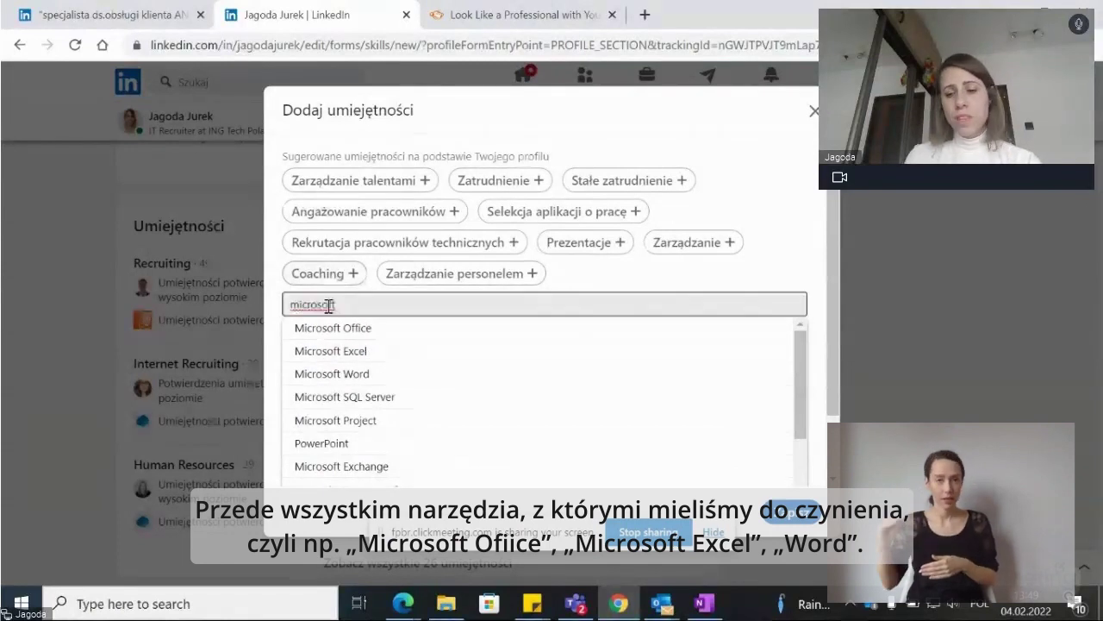
pyautogui.moveTo(329, 308); pyautogui.dragTo(276, 313)
pyautogui.press('BackSpace')
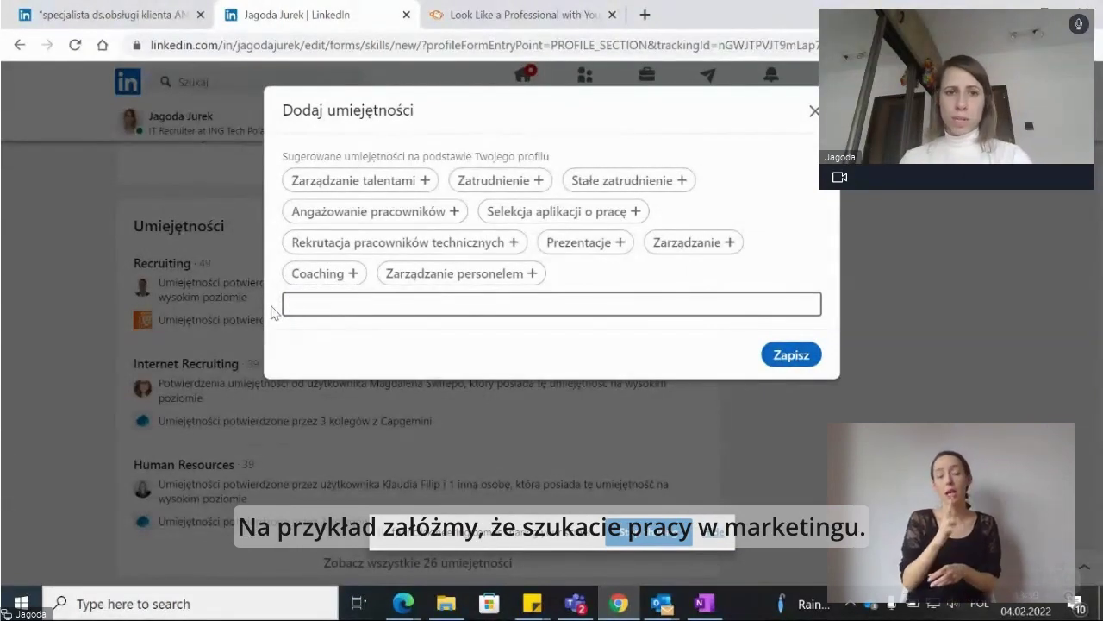
# Step: Search for 'marketing' as a new skill, fixing the typo
pyautogui.write('mareting')
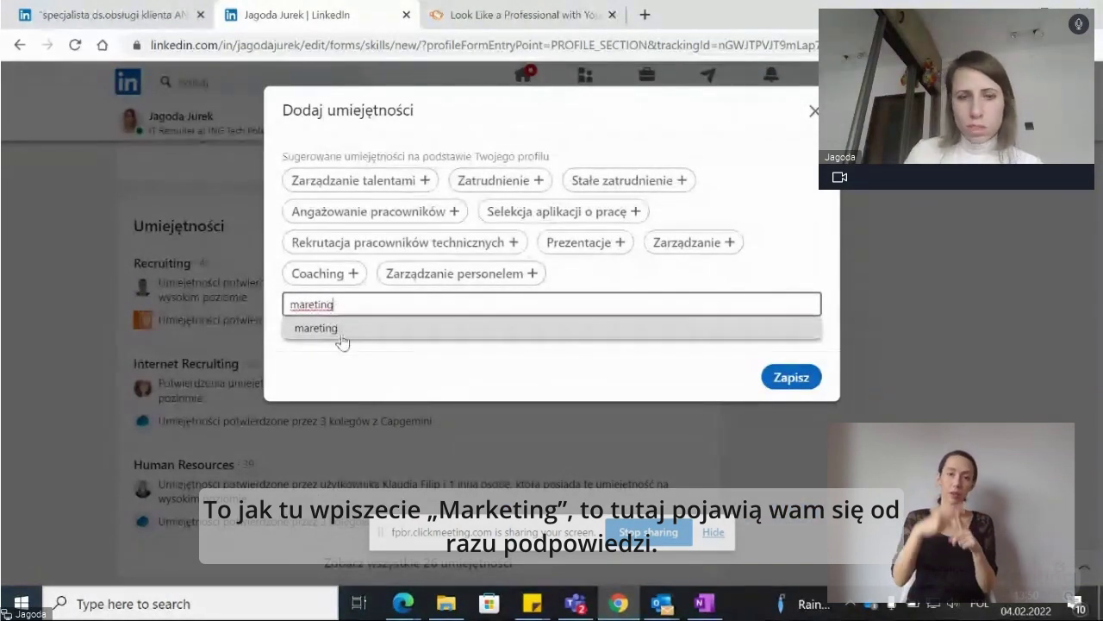
pyautogui.press('BackSpace')
pyautogui.press('BackSpace')
pyautogui.press('BackSpace')
pyautogui.press('BackSpace')
pyautogui.press('BackSpace')
pyautogui.write('keting')
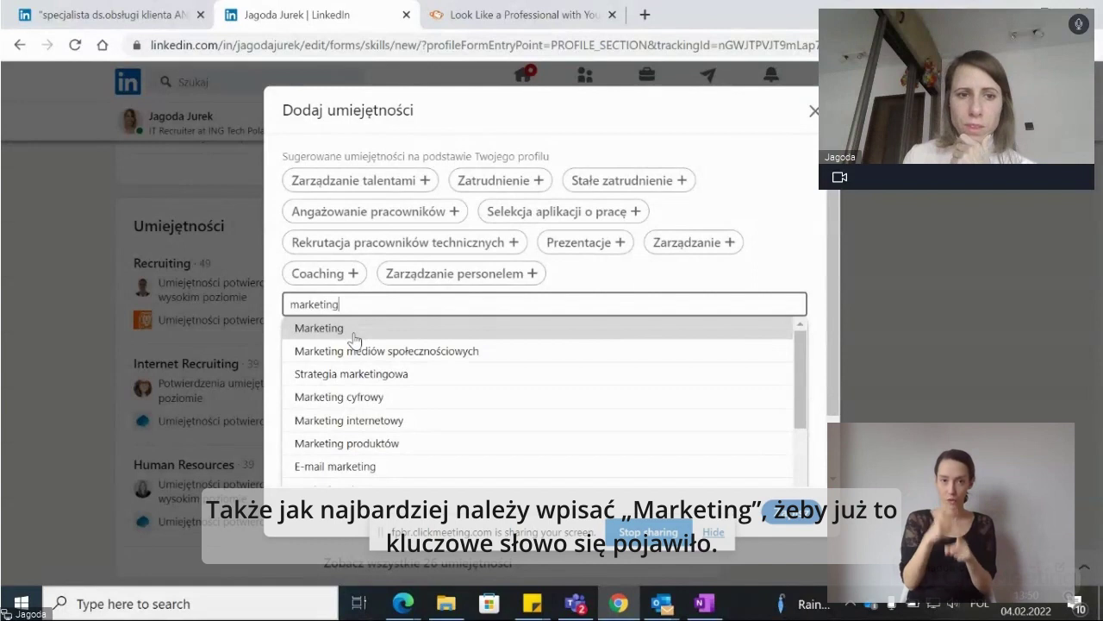
# Step: Pick Marketing, browse 'marketing' suggestions, clear the search, then deselect the Marketing chip
pyautogui.click(353, 329)
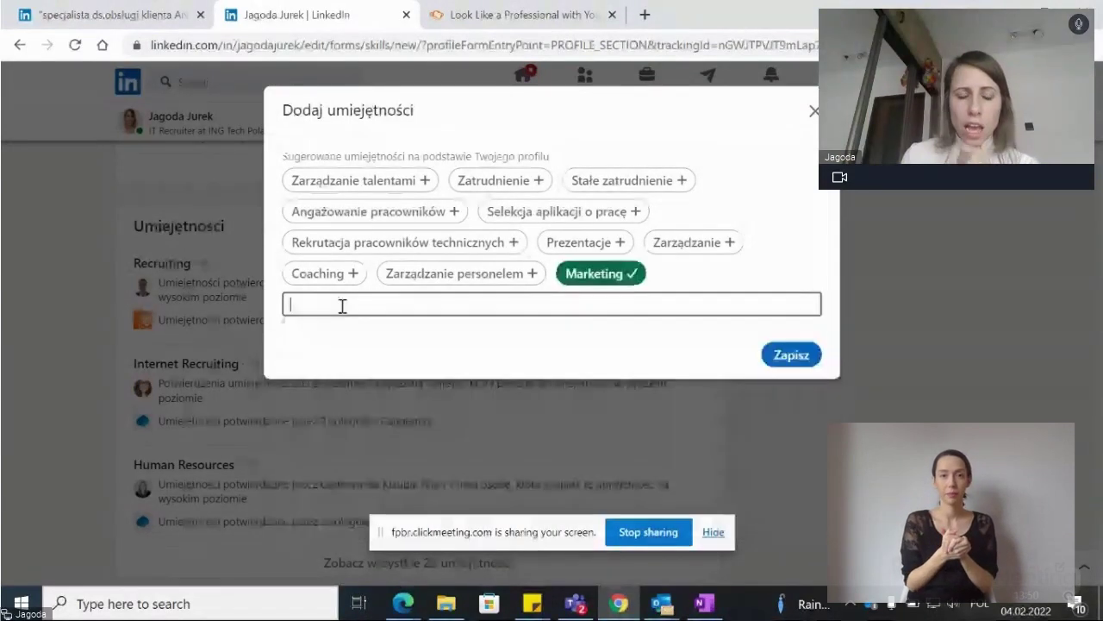
pyautogui.write('marketing')
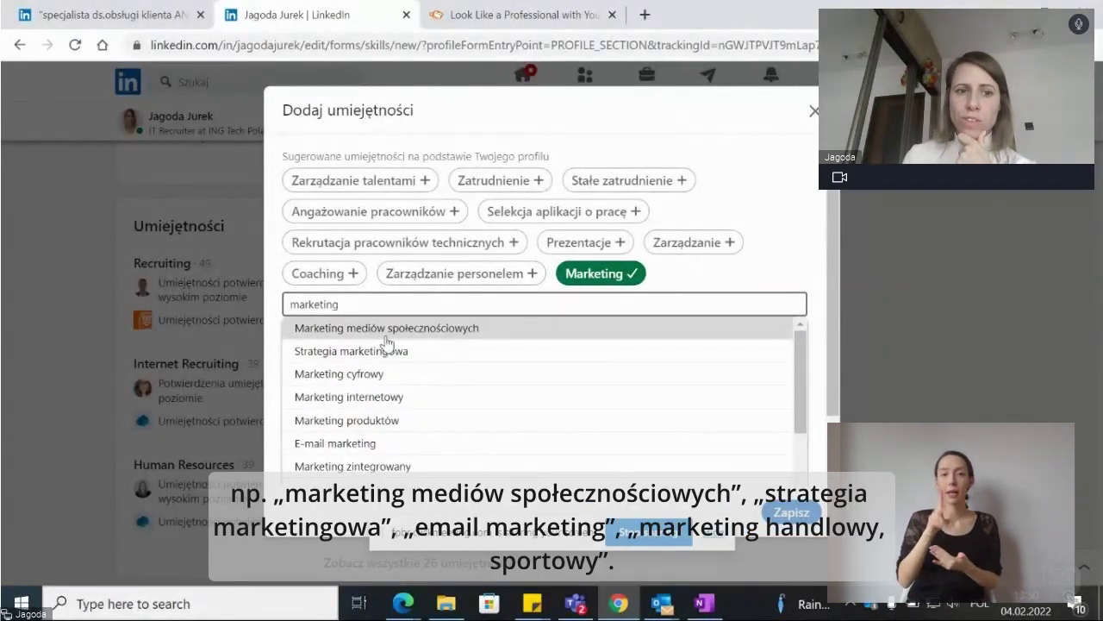
pyautogui.scroll(-2, 411, 397)
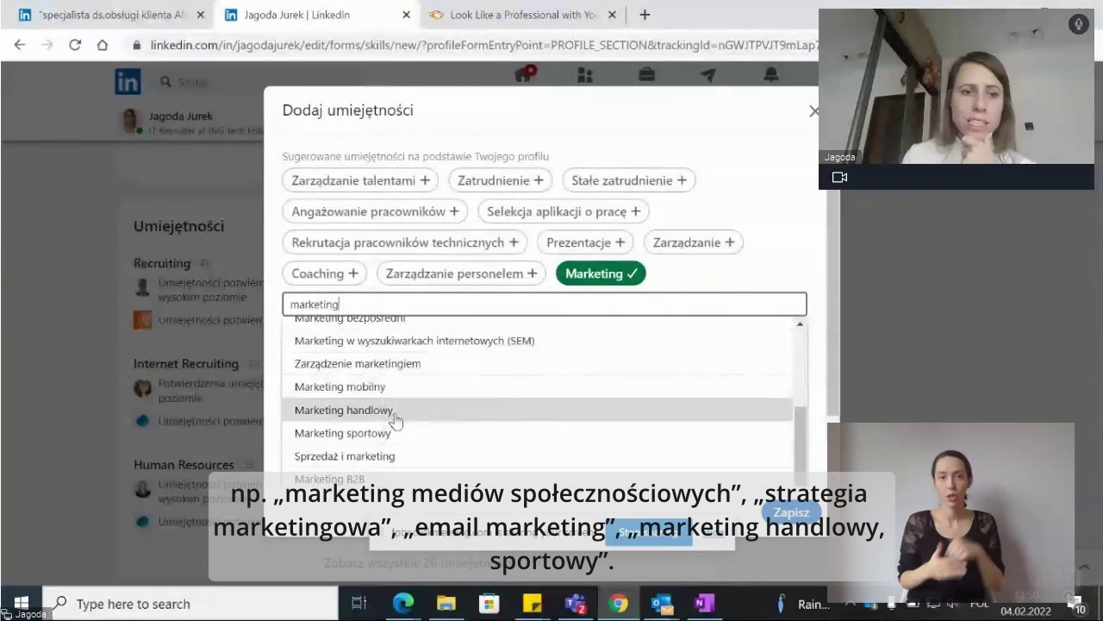
pyautogui.scroll(-2, 424, 452)
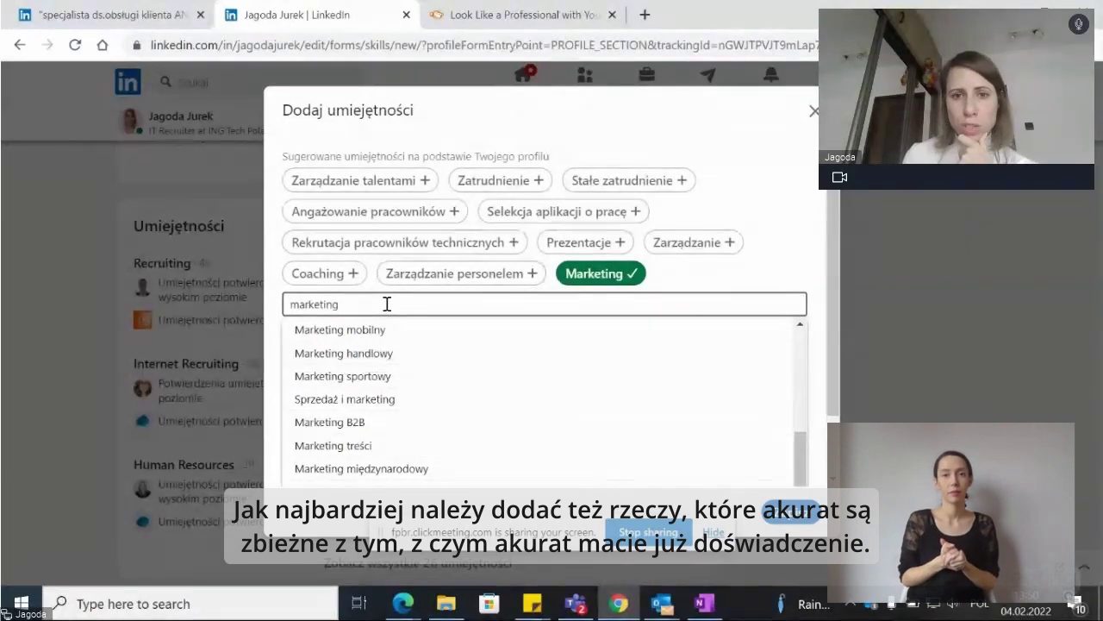
pyautogui.doubleClick(387, 304)
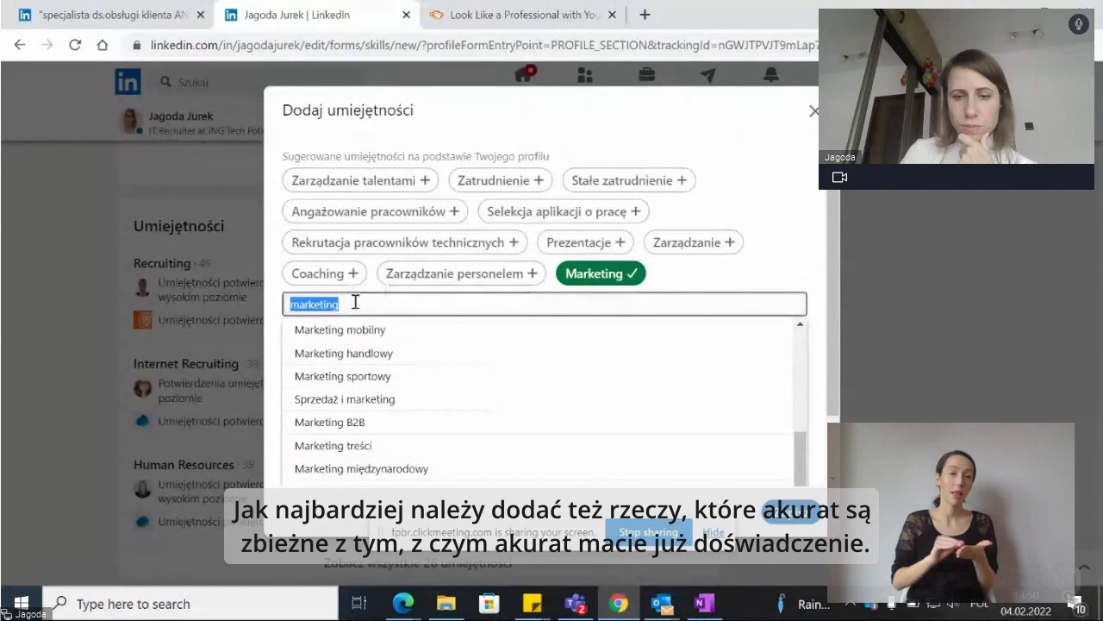
pyautogui.press('BackSpace')
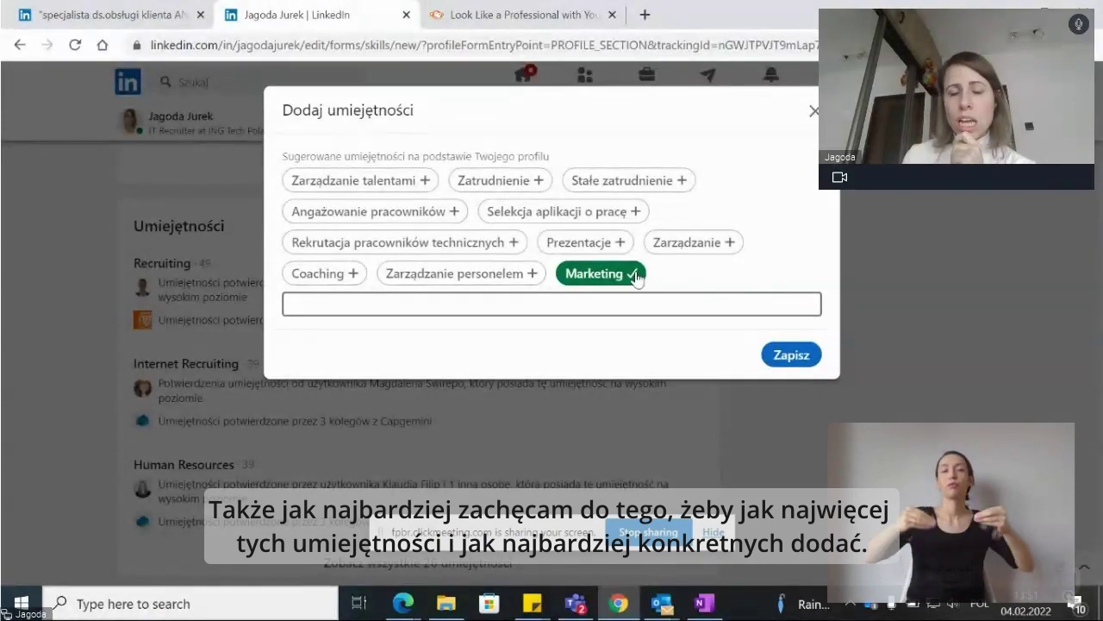
pyautogui.click(635, 275)
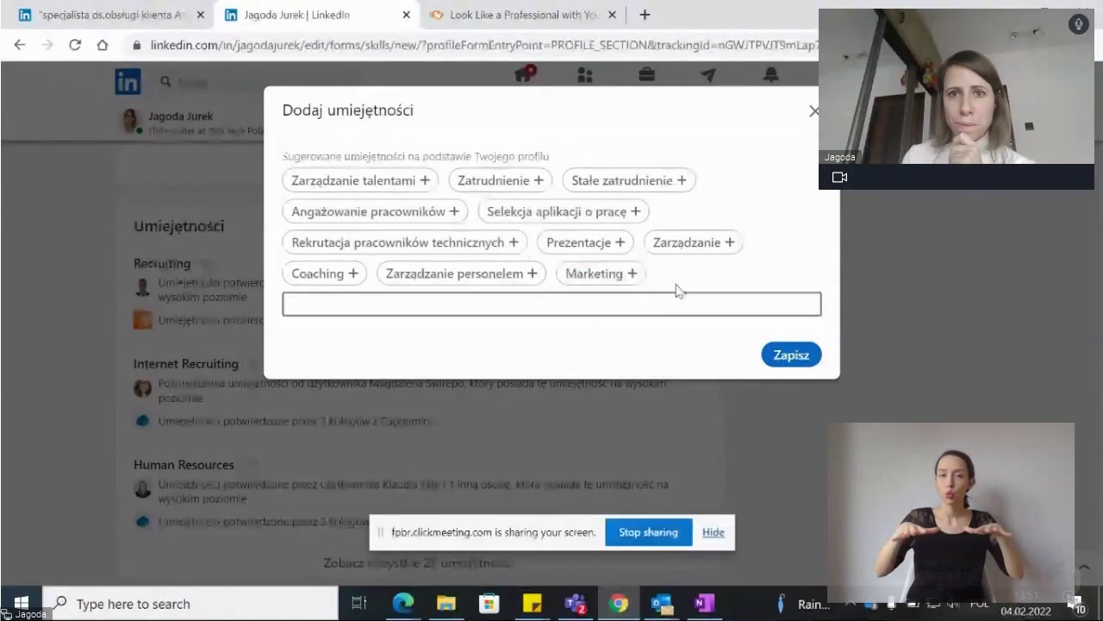
# Step: Close the add-skills form without saving and open the full skills management page
pyautogui.click(813, 112)
pyautogui.scroll(-2, 569, 249)
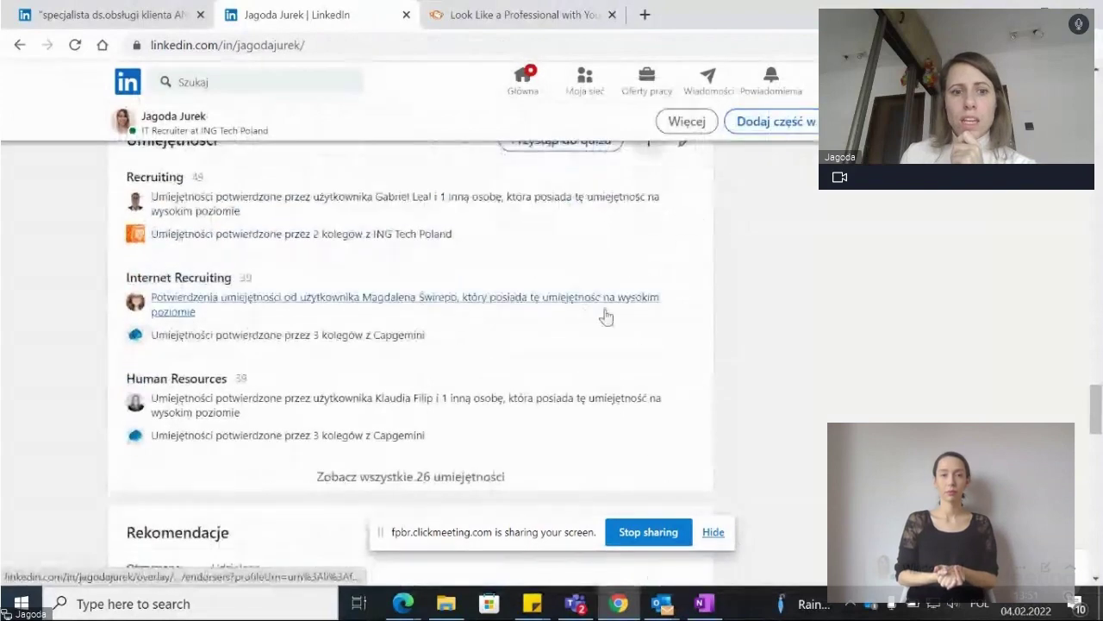
pyautogui.scroll(2, 637, 302)
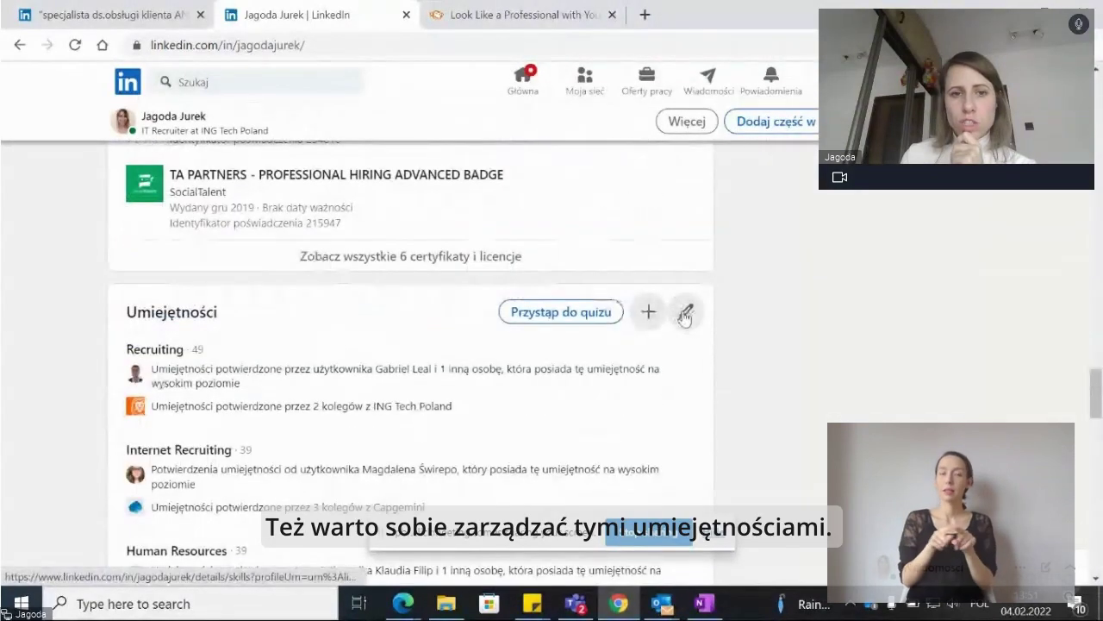
pyautogui.click(685, 313)
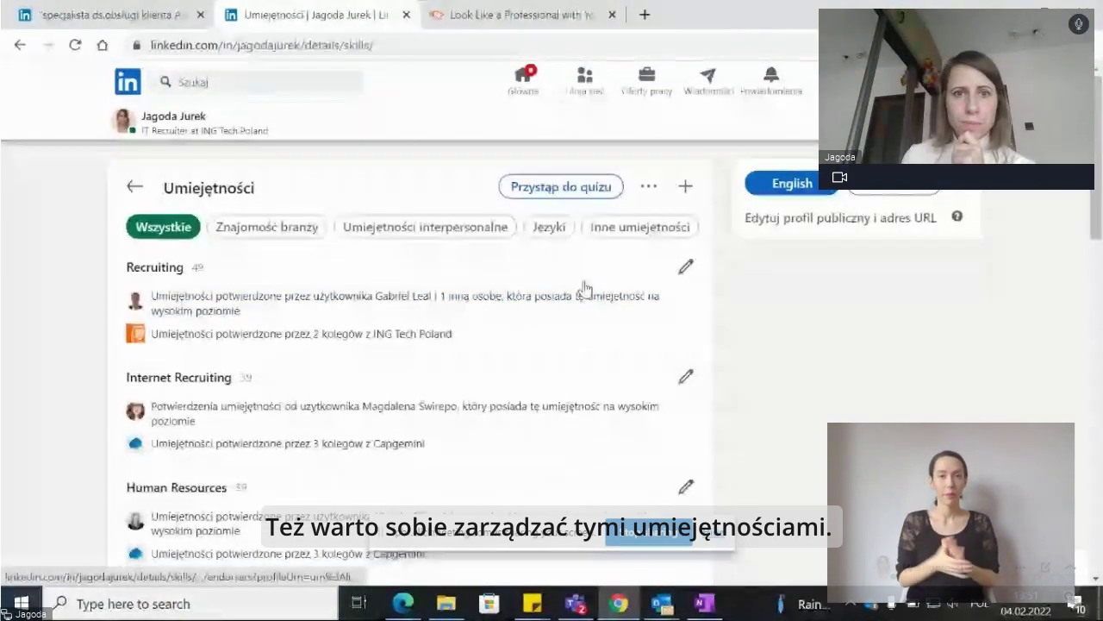
# Step: Reopen and dismiss the add-skill form, then scroll through the skills list and back up
pyautogui.click(684, 188)
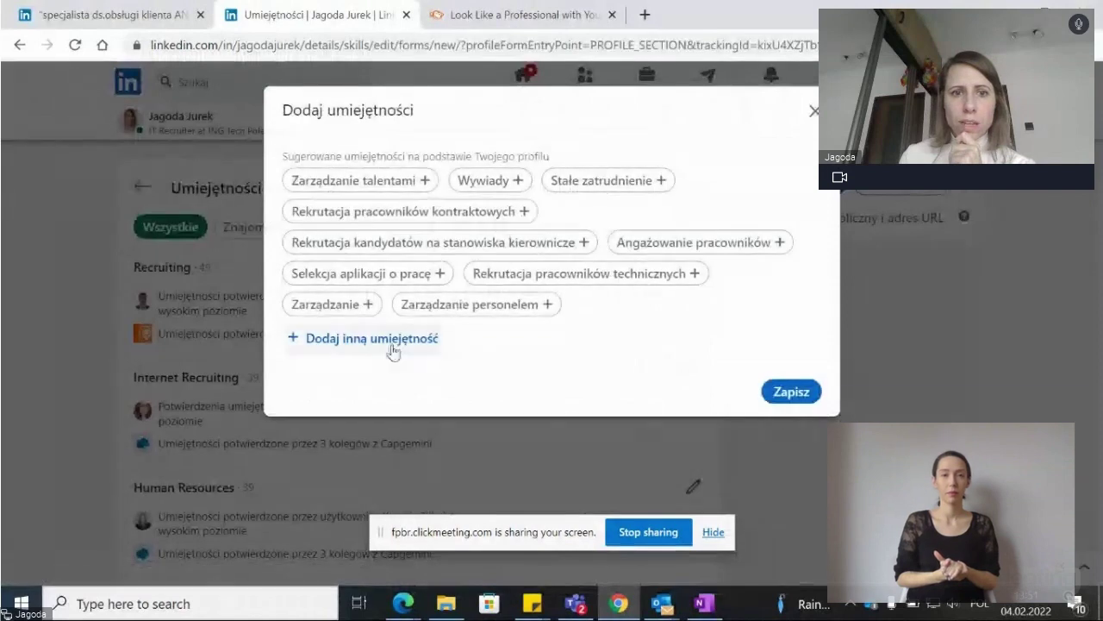
pyautogui.click(812, 111)
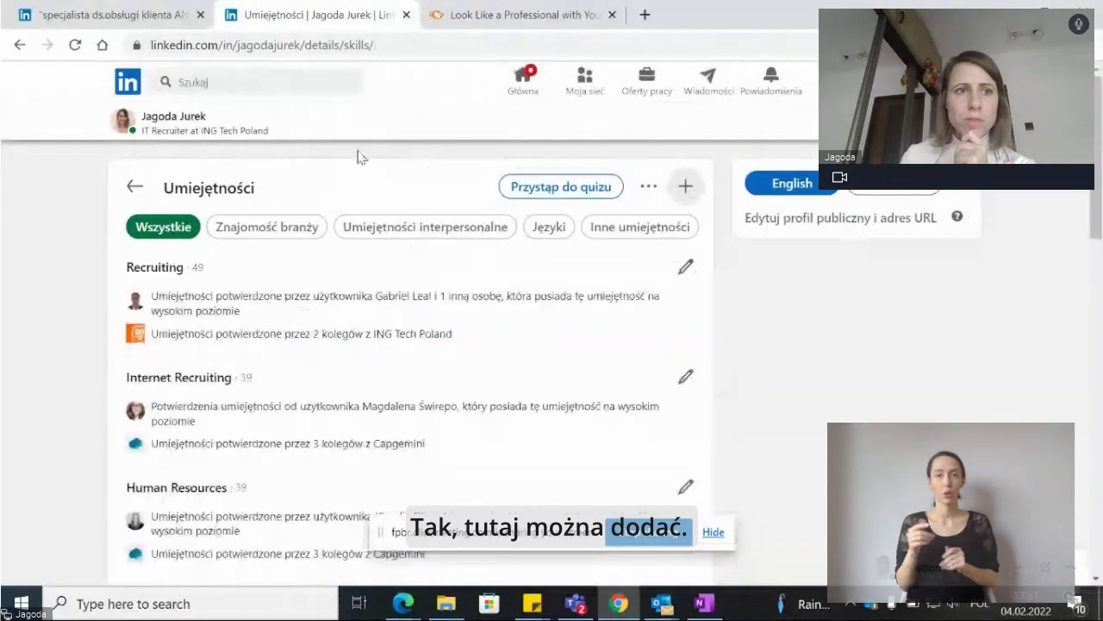
pyautogui.scroll(-4, 307, 298)
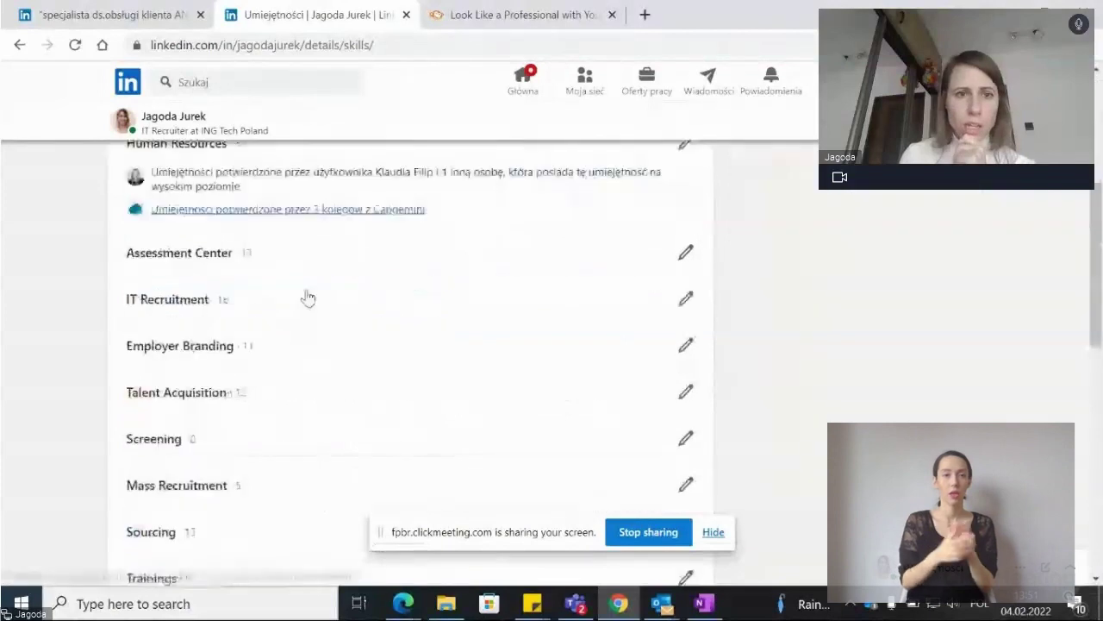
pyautogui.scroll(-7, 308, 299)
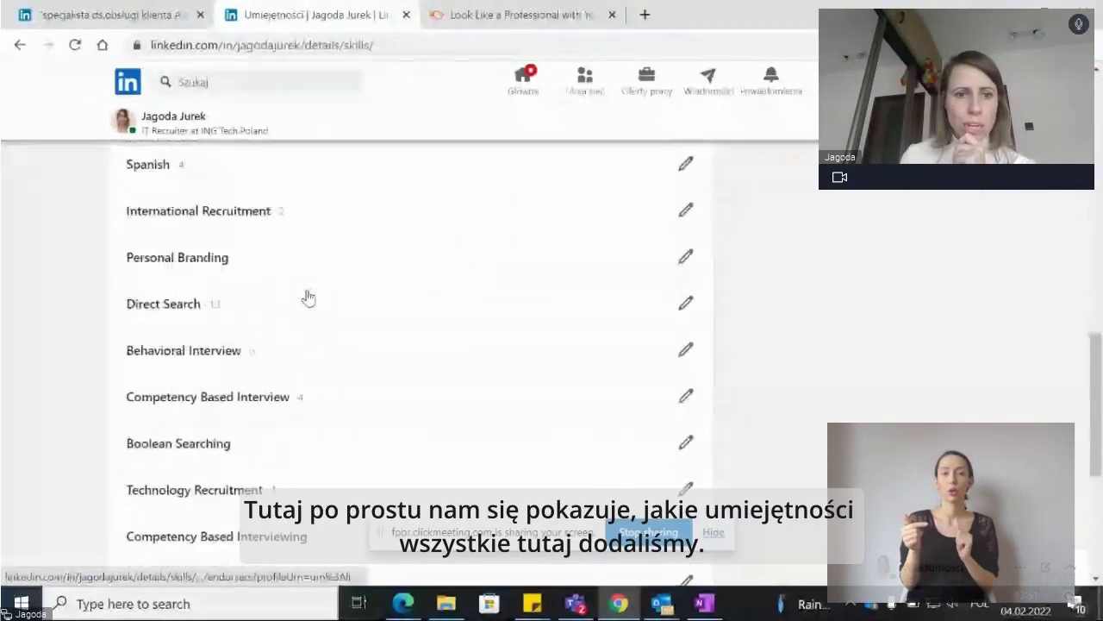
pyautogui.scroll(-4, 310, 298)
pyautogui.scroll(6, 319, 298)
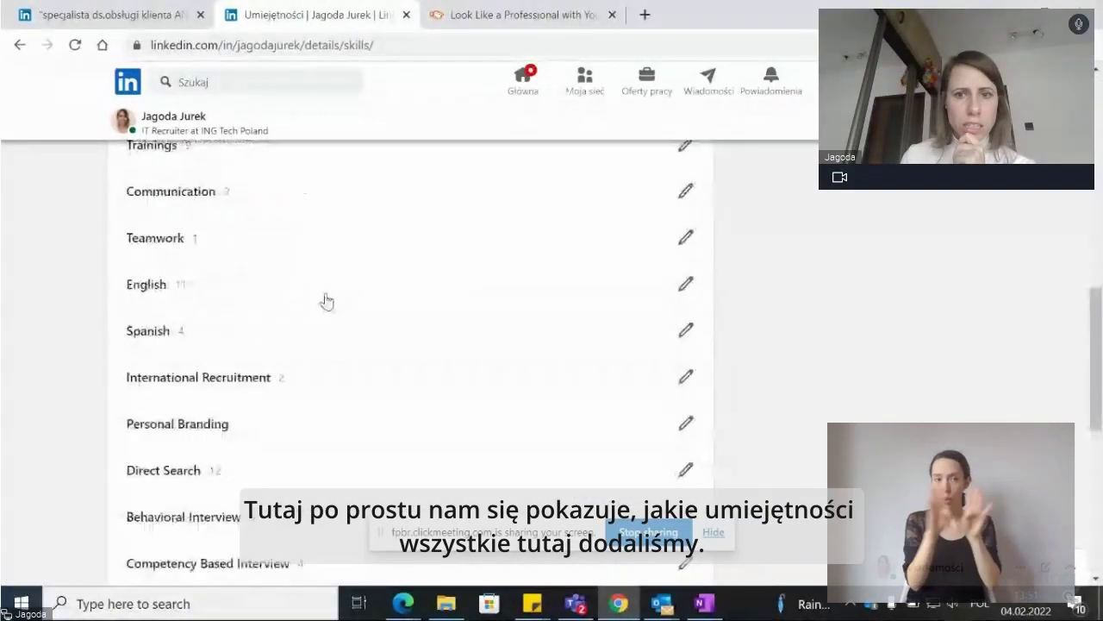
pyautogui.scroll(10, 324, 300)
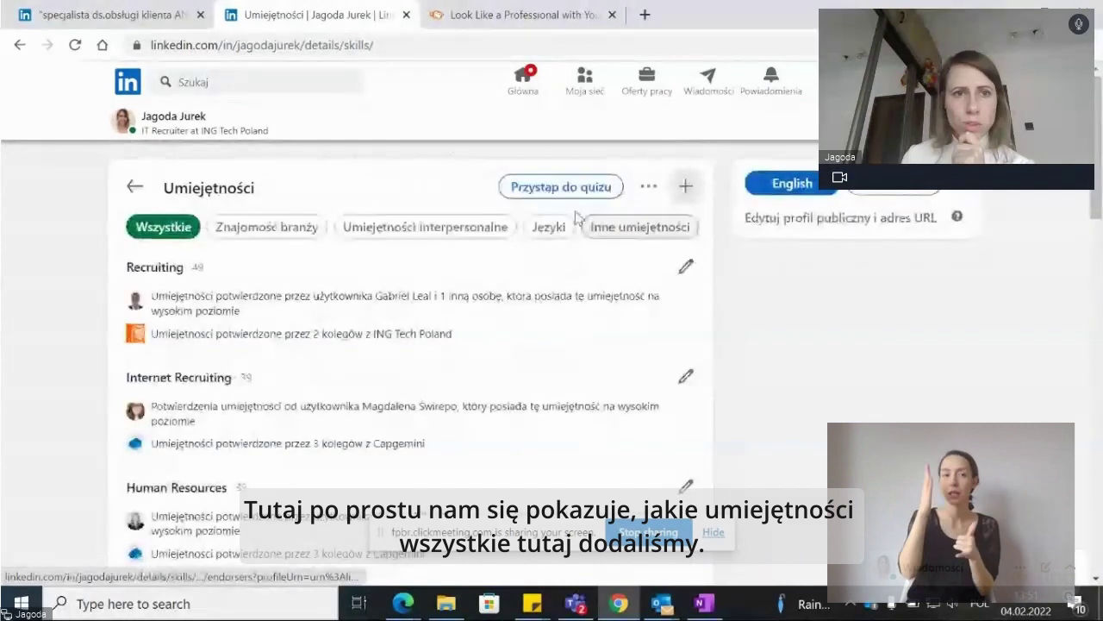
# Step: Return to the main profile page and stop sharing the browser window
pyautogui.click(127, 191)
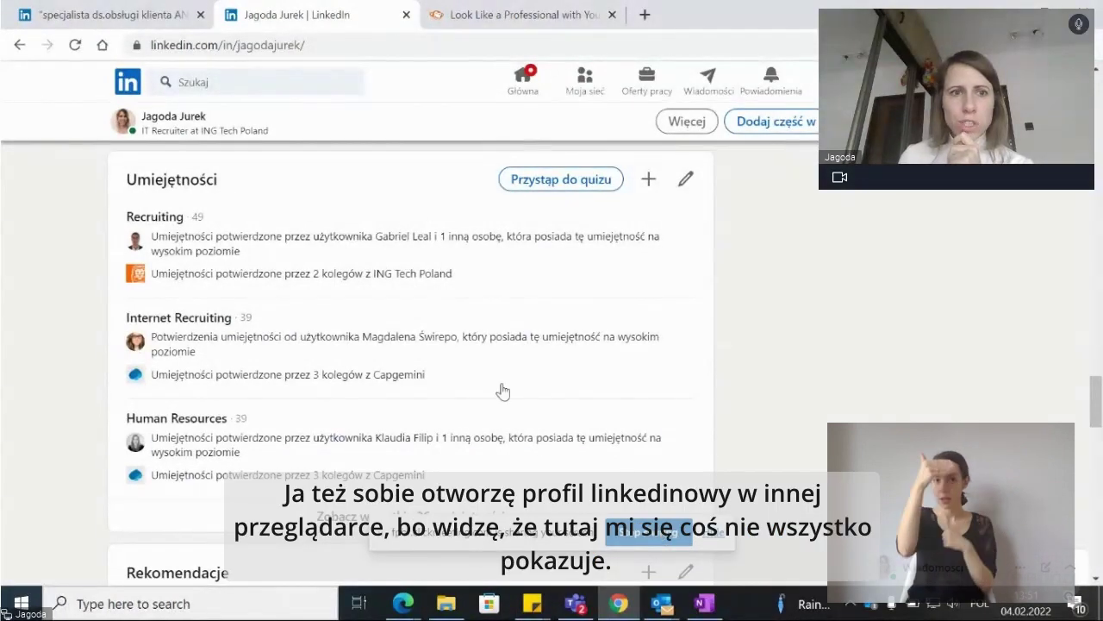
pyautogui.click(638, 539)
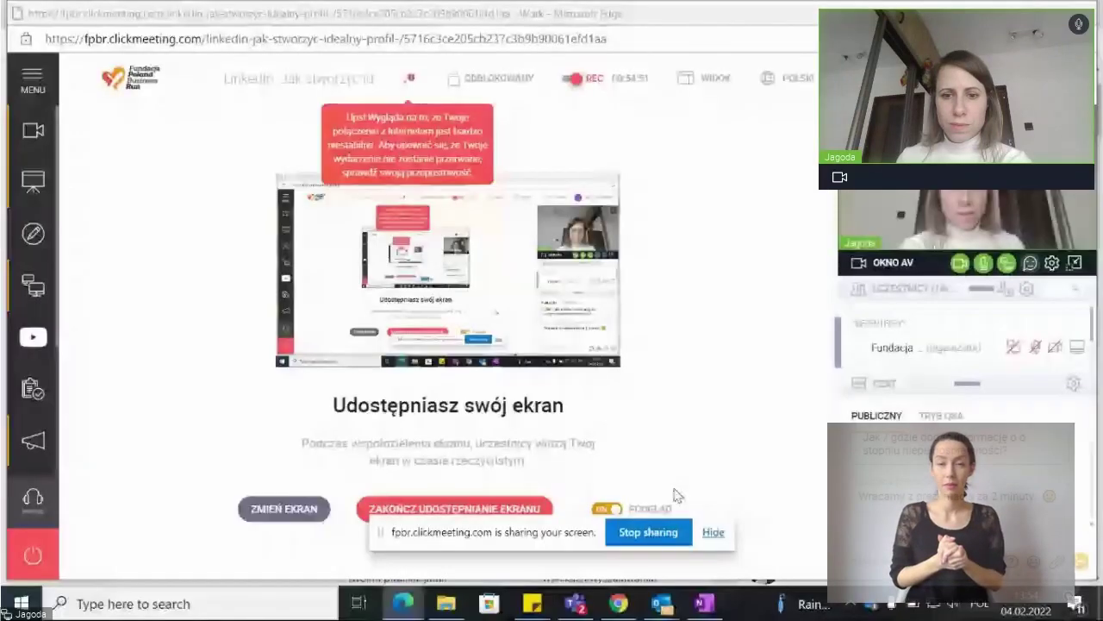
# Step: Share the Chrome window with the LinkedIn profile again and scroll to Umiejętności's 26 skills
pyautogui.click(619, 603)
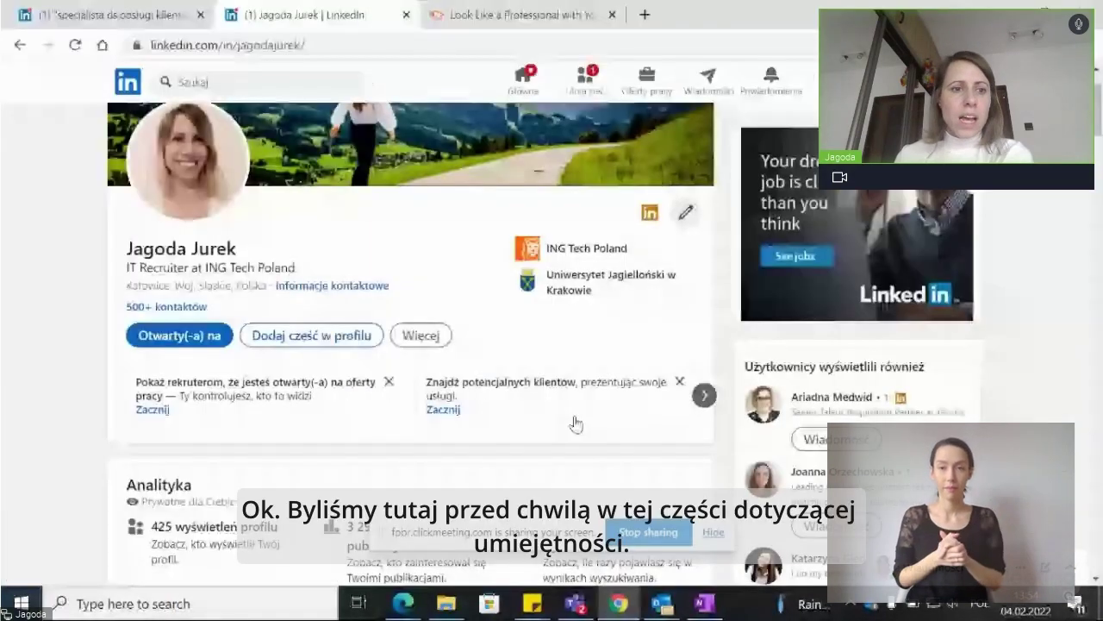
pyautogui.scroll(-10, 534, 401)
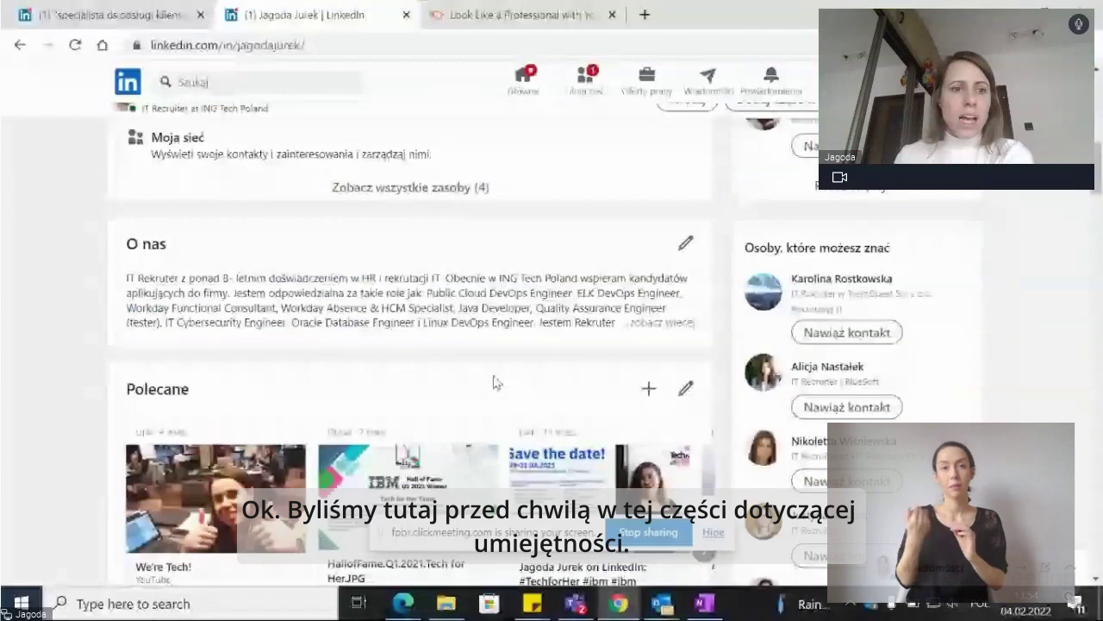
pyautogui.scroll(-8, 495, 382)
pyautogui.scroll(2, 499, 288)
pyautogui.scroll(-3, 507, 298)
pyautogui.scroll(-3, 506, 297)
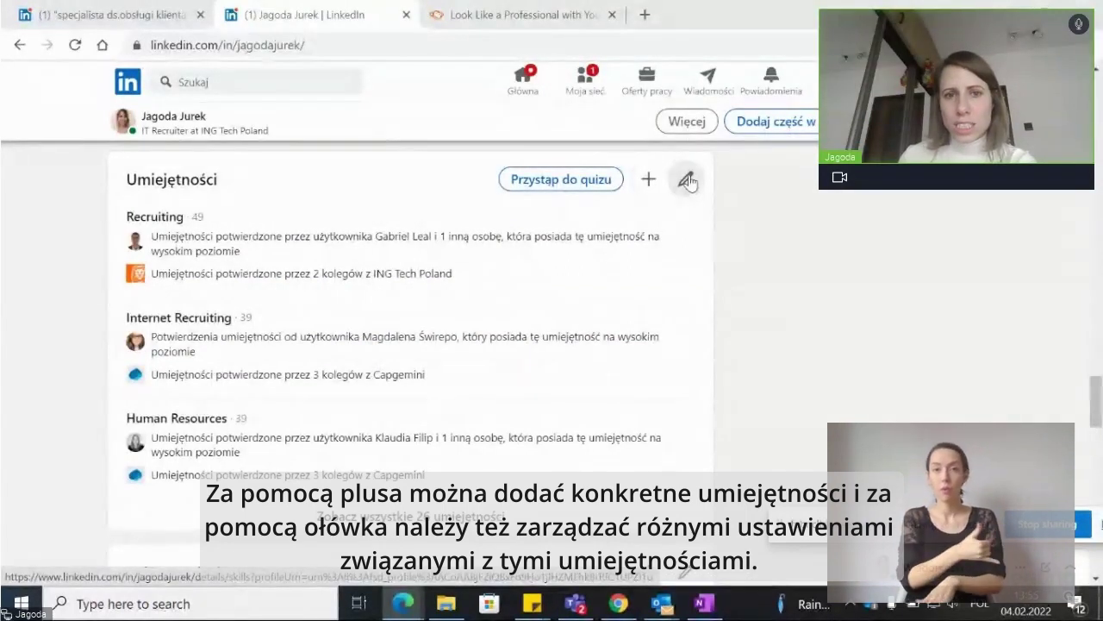
# Step: Open the full skills page and its Ustawienia potwierdzeń, all three options set to Tak
pyautogui.click(687, 179)
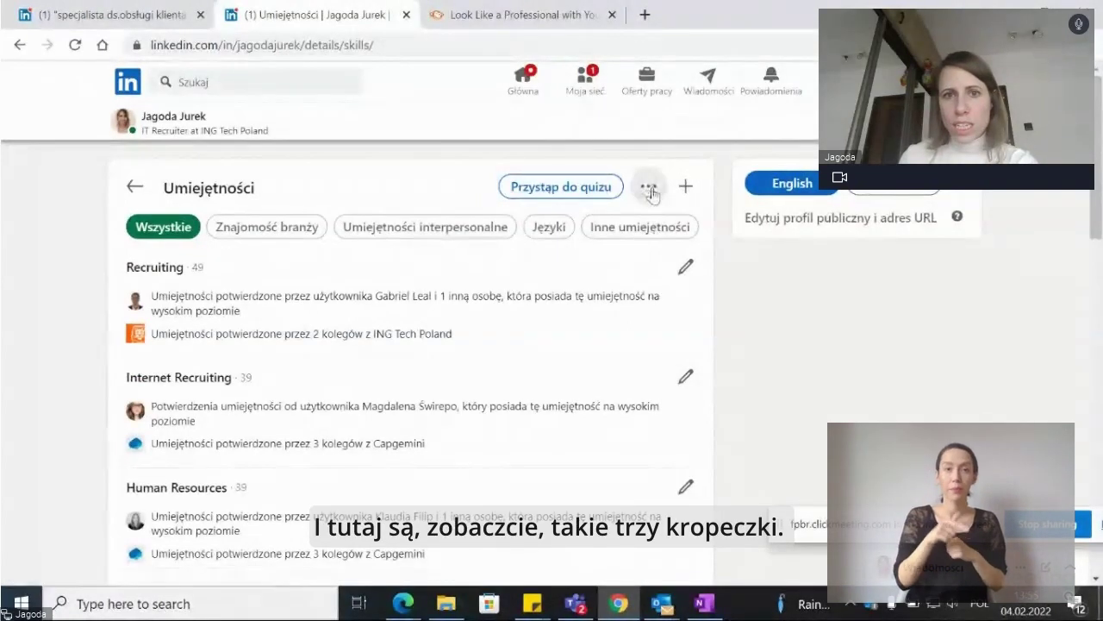
pyautogui.click(649, 188)
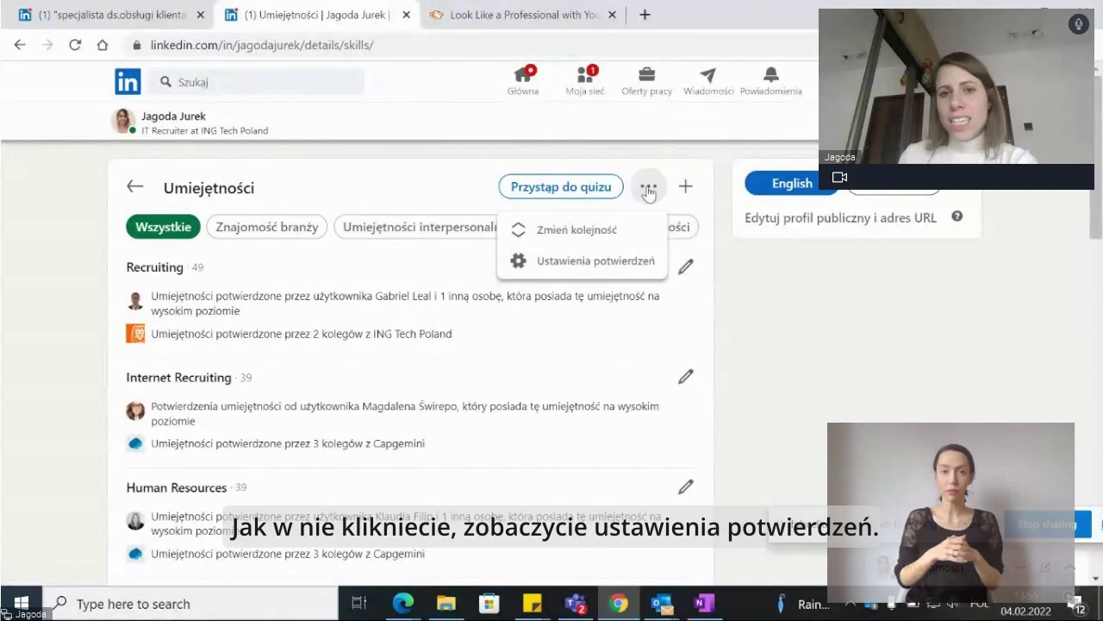
pyautogui.click(607, 265)
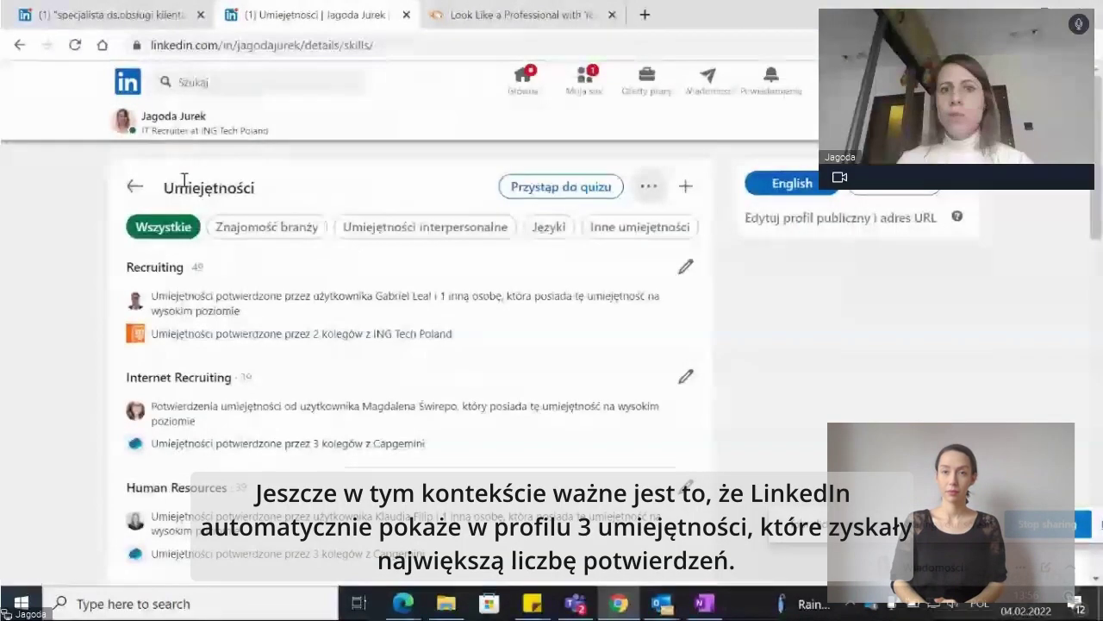
# Step: Return to the profile, browse the 49 endorsers of the Recruiting skill, then close the list
pyautogui.click(134, 186)
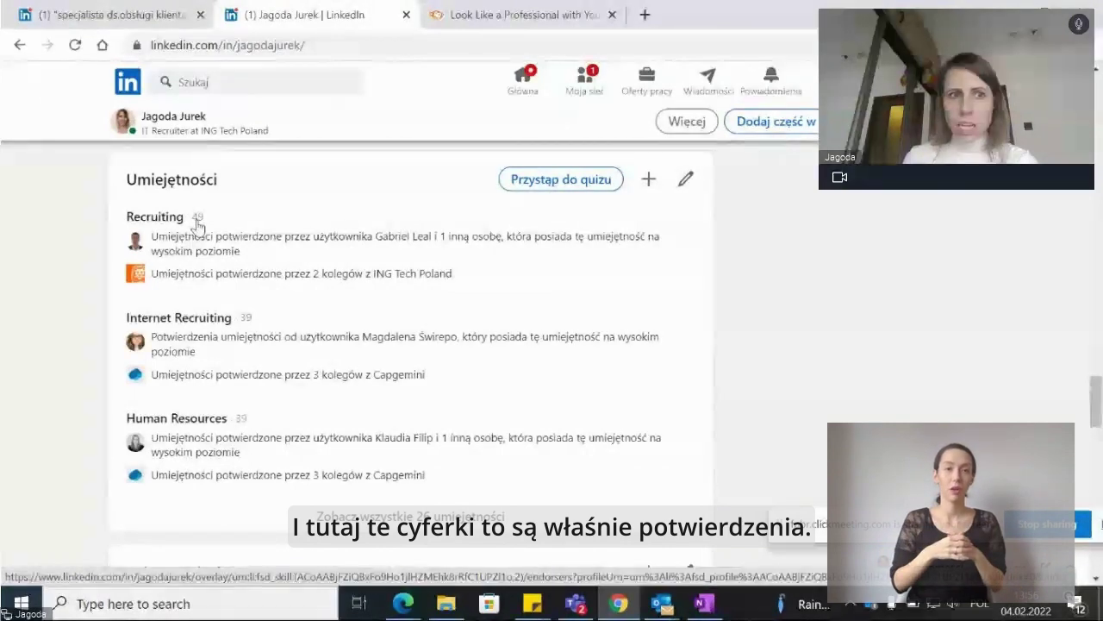
pyautogui.click(196, 219)
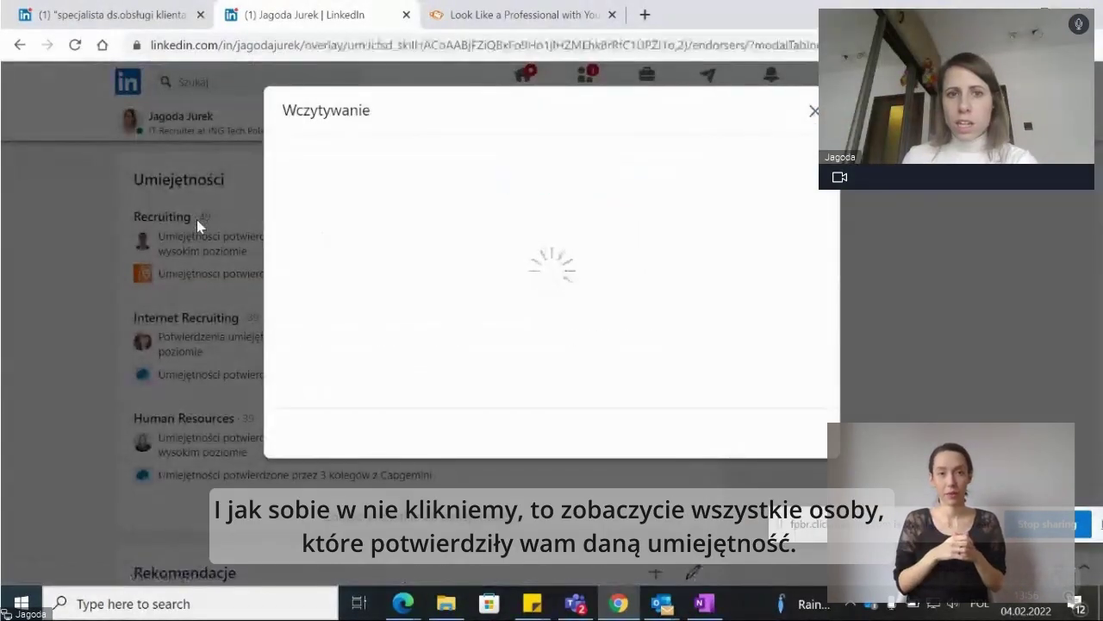
pyautogui.scroll(-5, 491, 289)
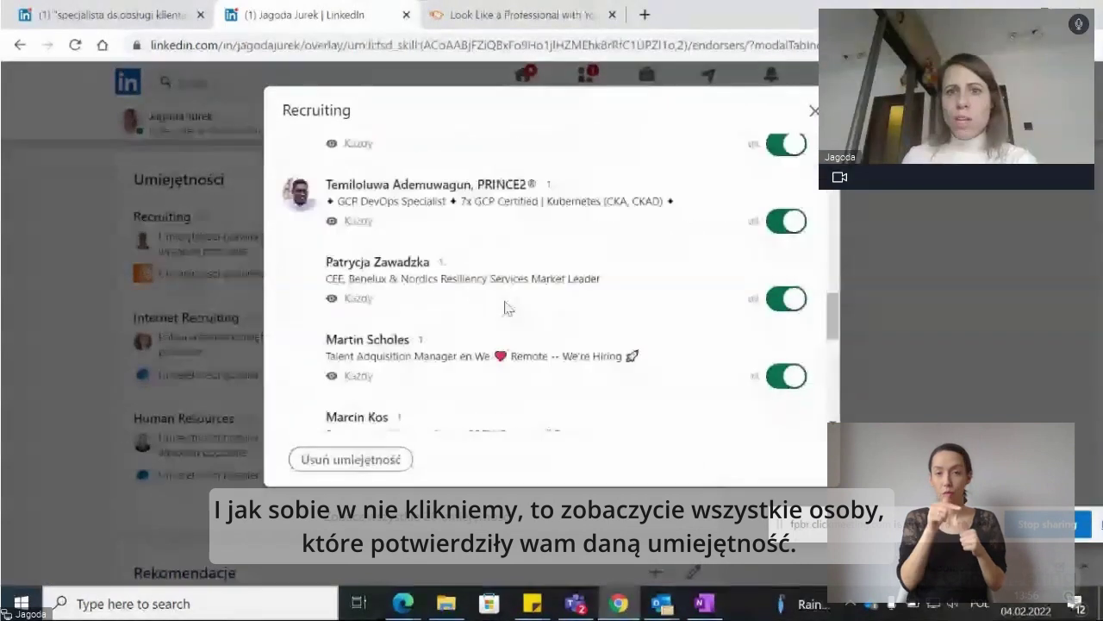
pyautogui.scroll(-5, 507, 308)
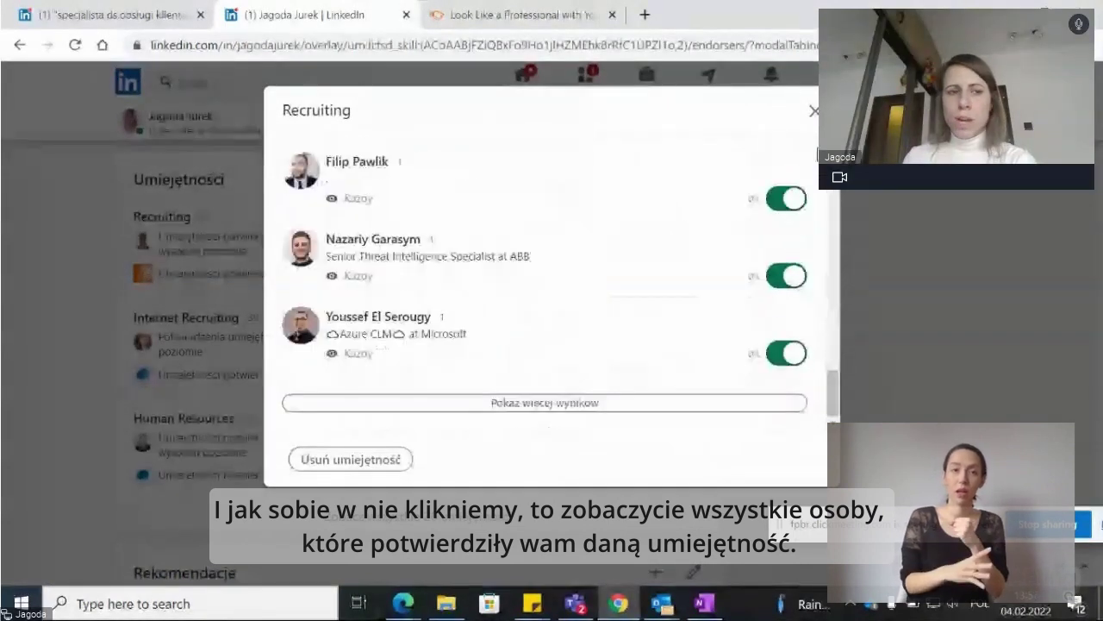
pyautogui.click(813, 110)
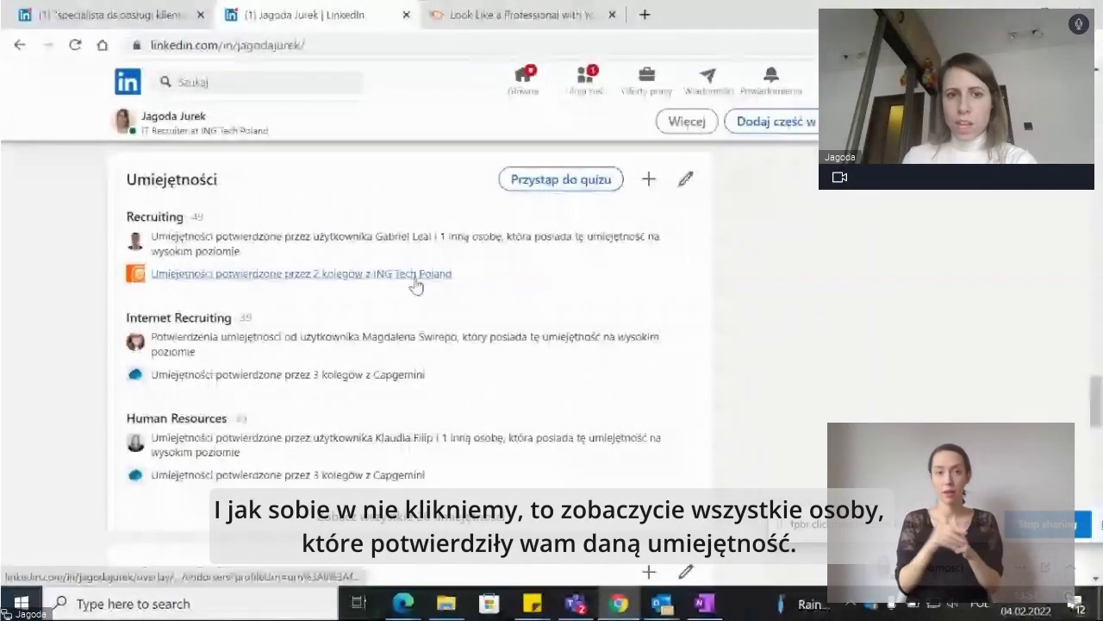
pyautogui.scroll(-3, 638, 298)
pyautogui.click(495, 270)
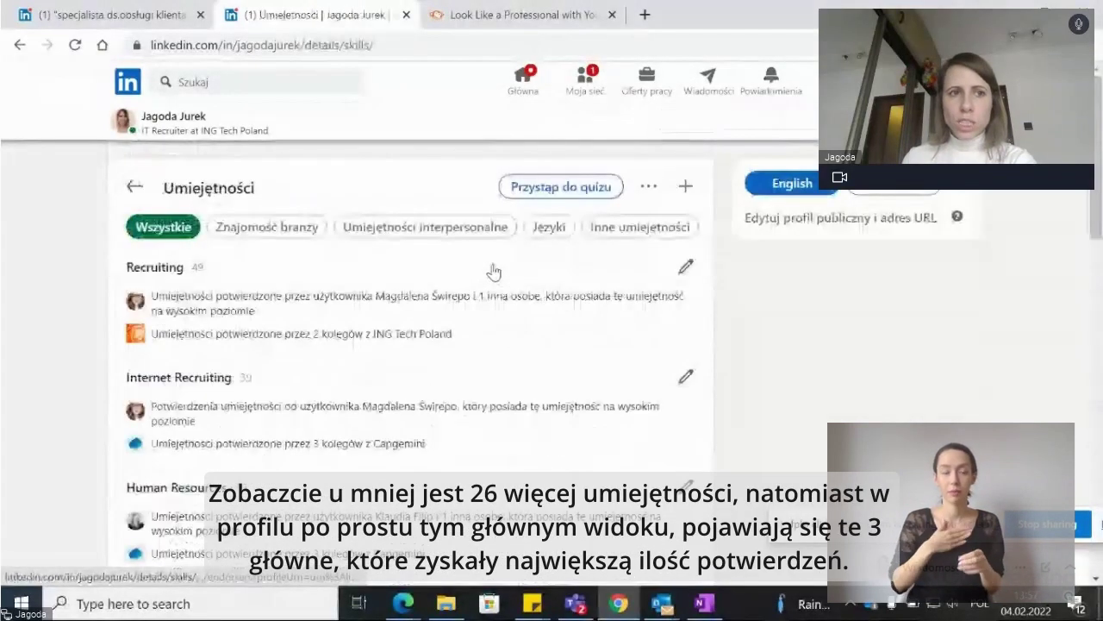
pyautogui.scroll(-5, 495, 285)
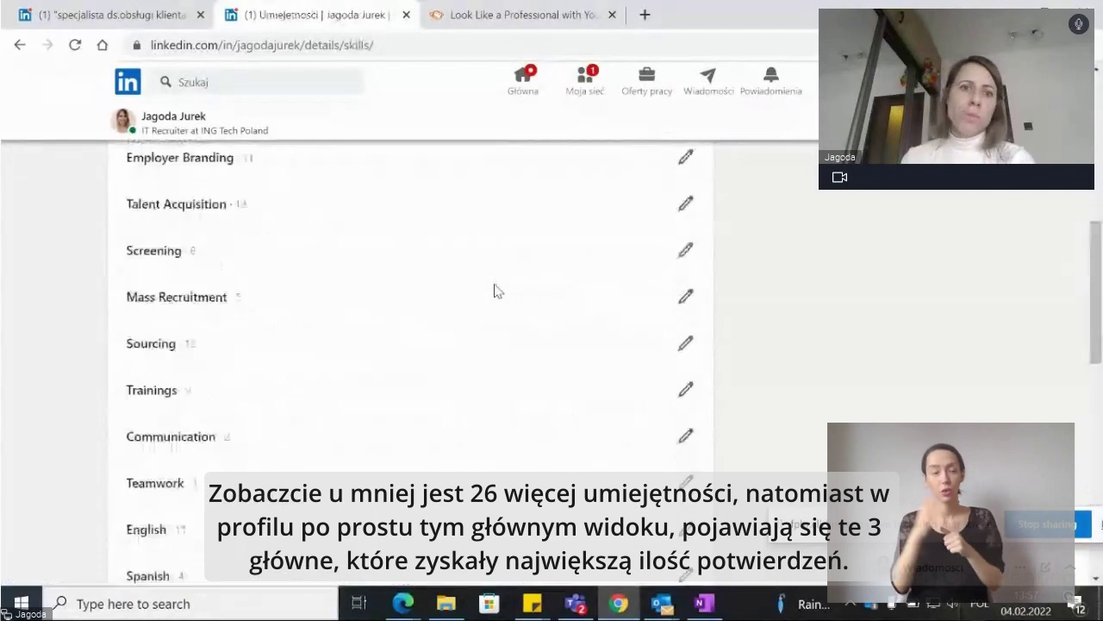
pyautogui.scroll(5, 496, 289)
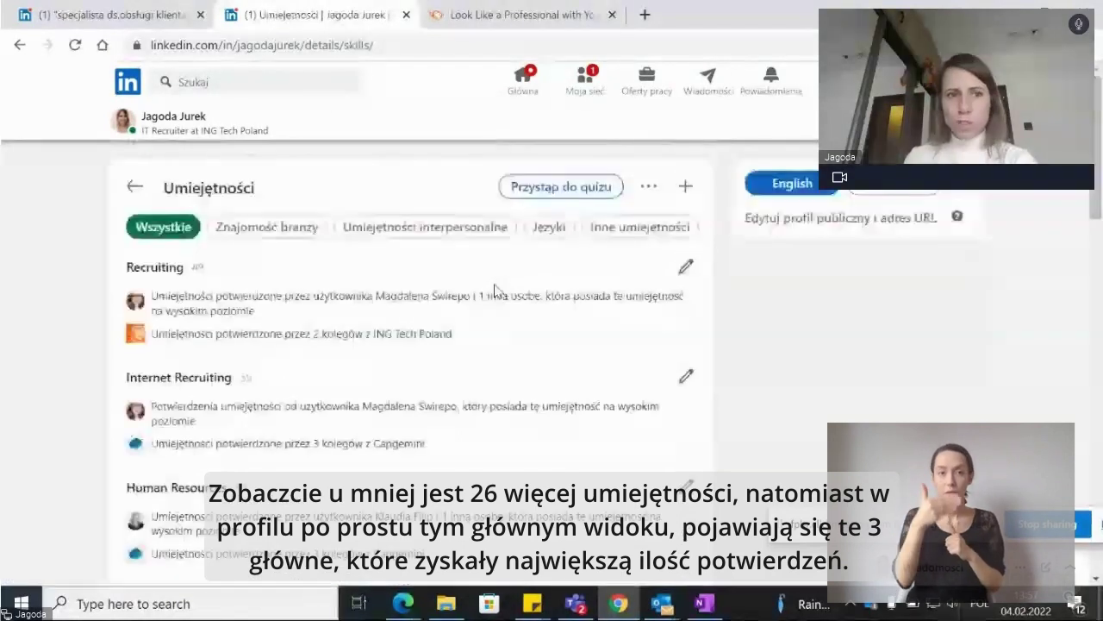
pyautogui.scroll(-1, 475, 283)
pyautogui.scroll(1, 296, 188)
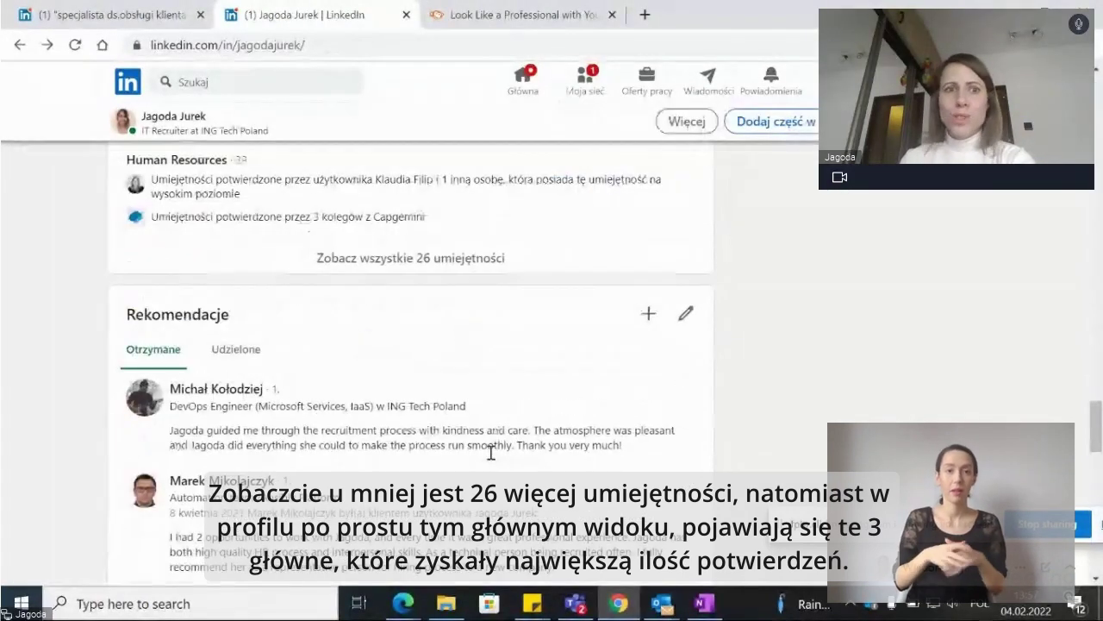
pyautogui.scroll(4, 491, 448)
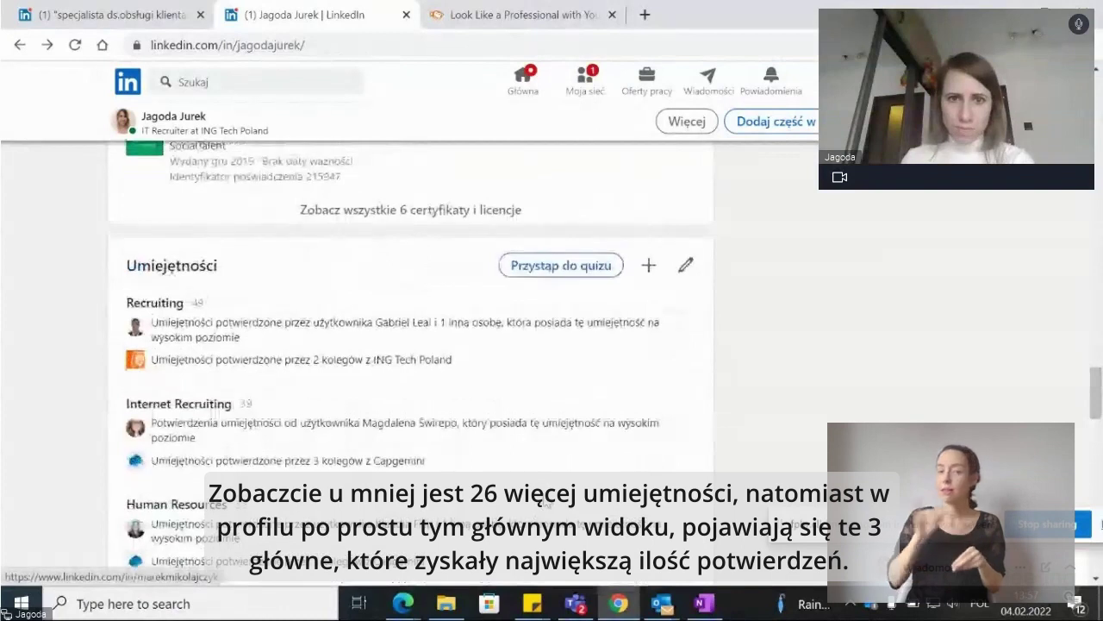
pyautogui.scroll(-1, 540, 384)
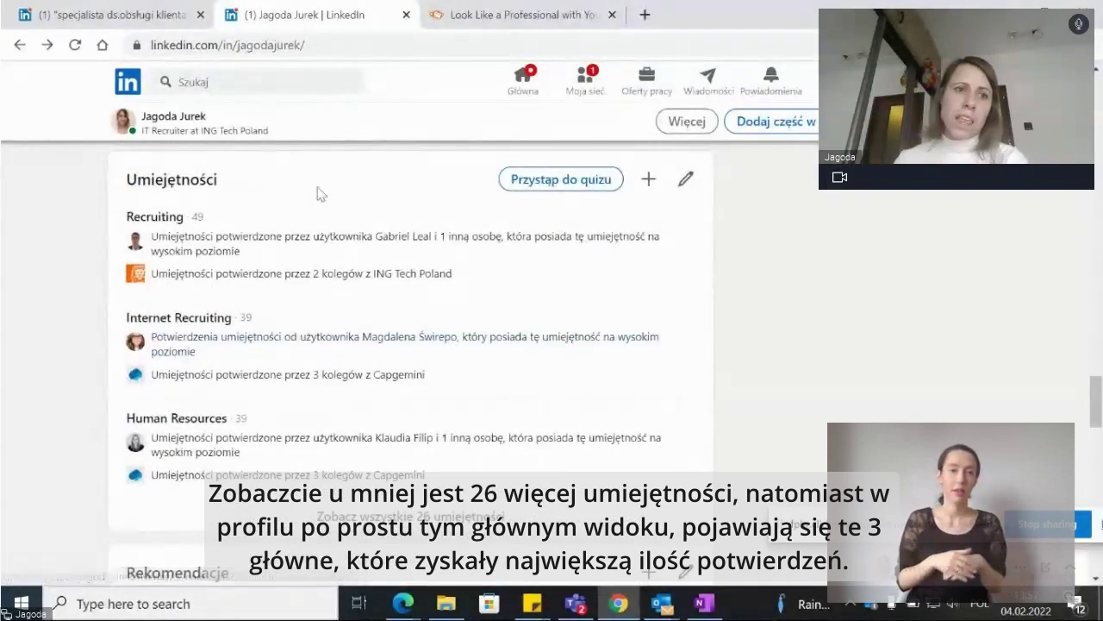
pyautogui.scroll(-2, 330, 204)
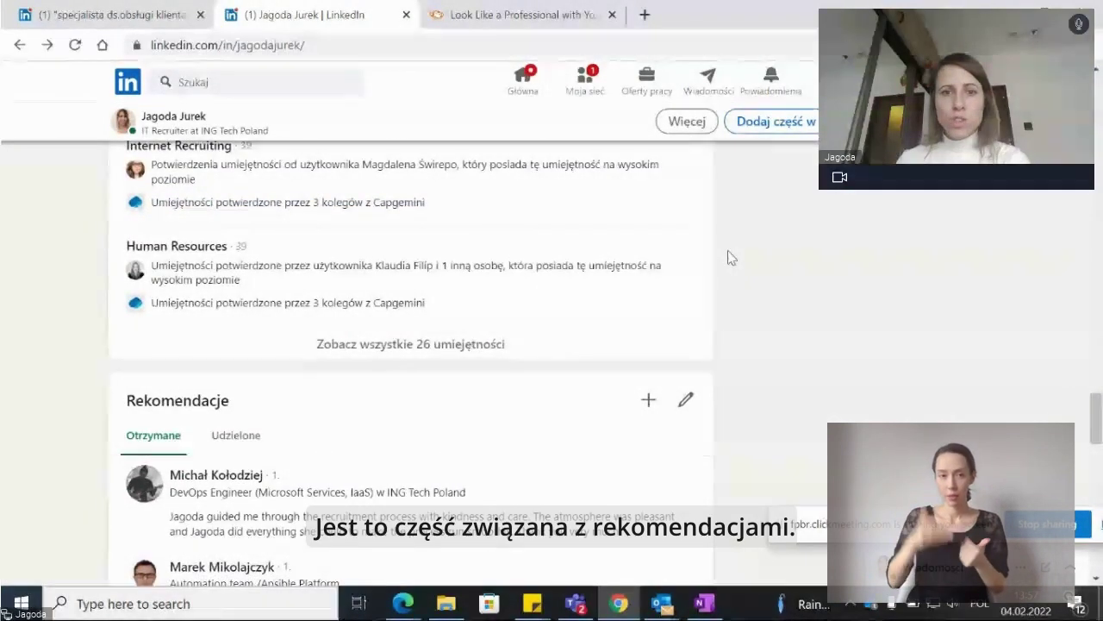
pyautogui.scroll(-1, 728, 251)
pyautogui.scroll(-1, 728, 252)
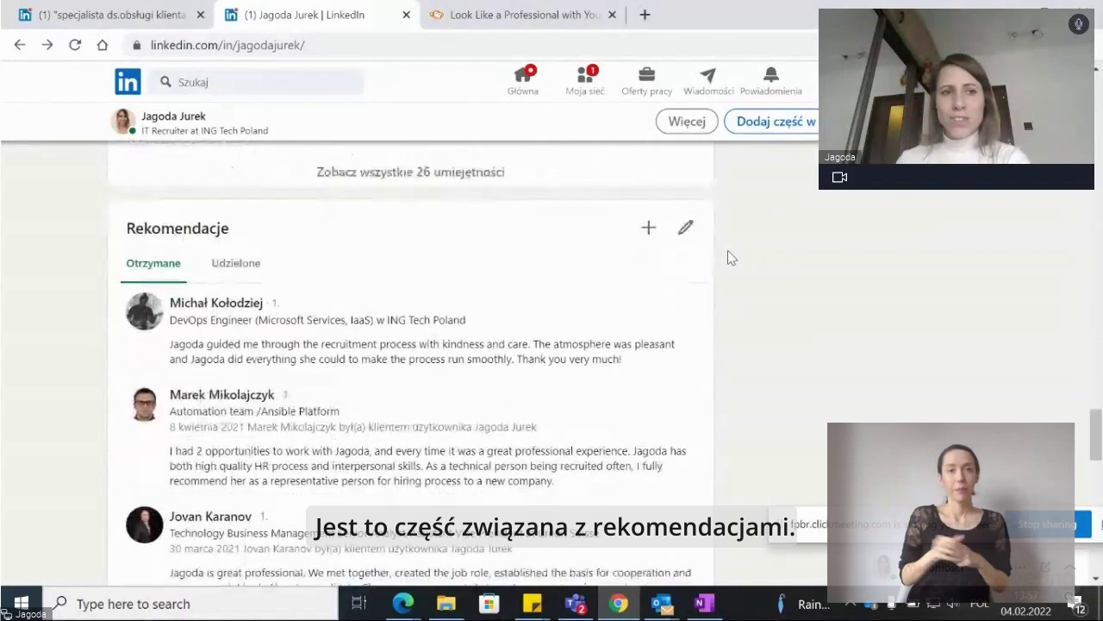
pyautogui.scroll(-1, 727, 250)
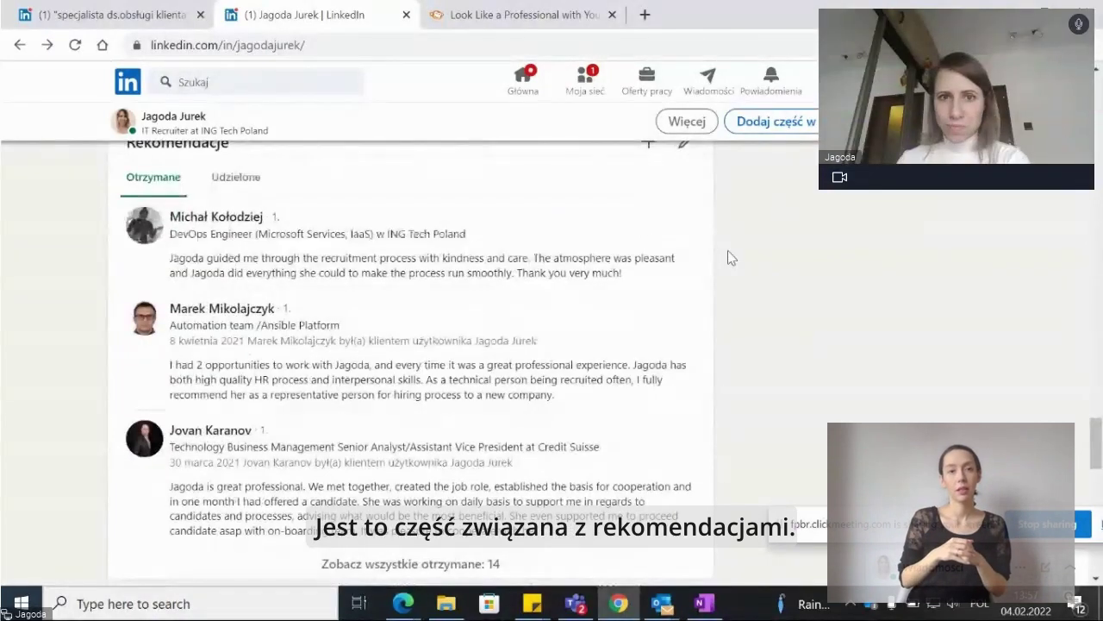
pyautogui.scroll(1, 731, 258)
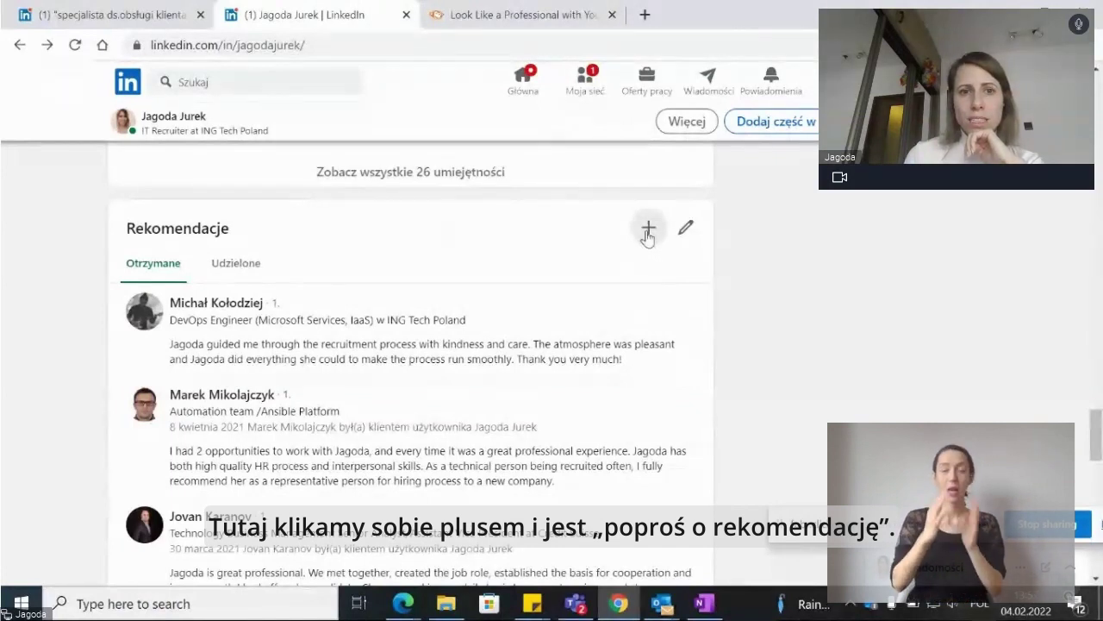
# Step: Start a recommendation request in Rekomendacje, search and pick the former colleague by name, and continue to step 2
pyautogui.click(647, 231)
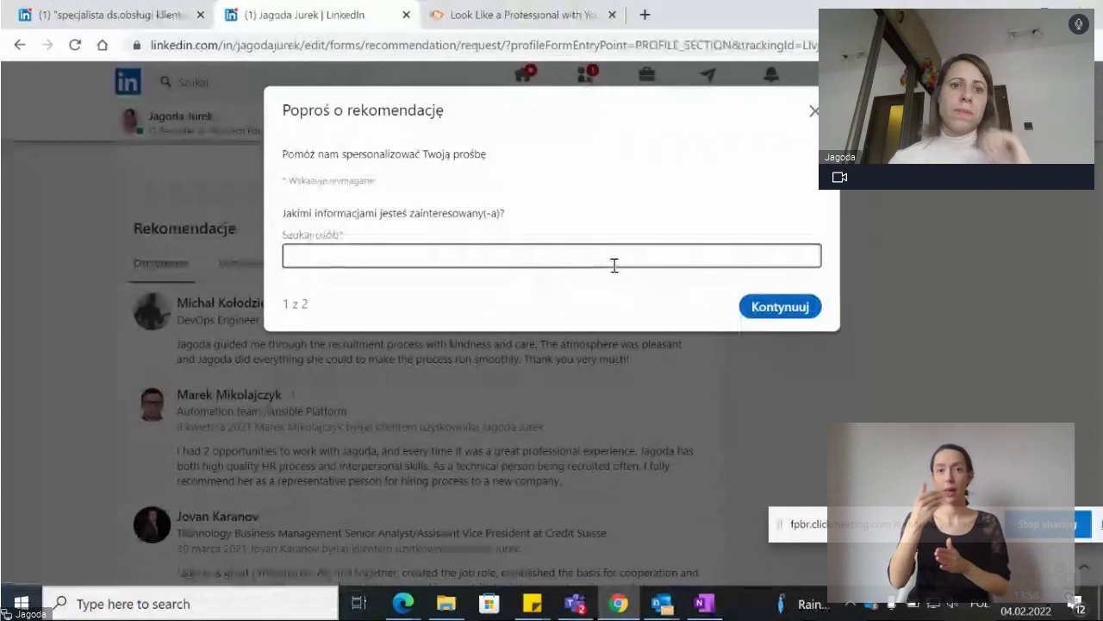
pyautogui.click(614, 265)
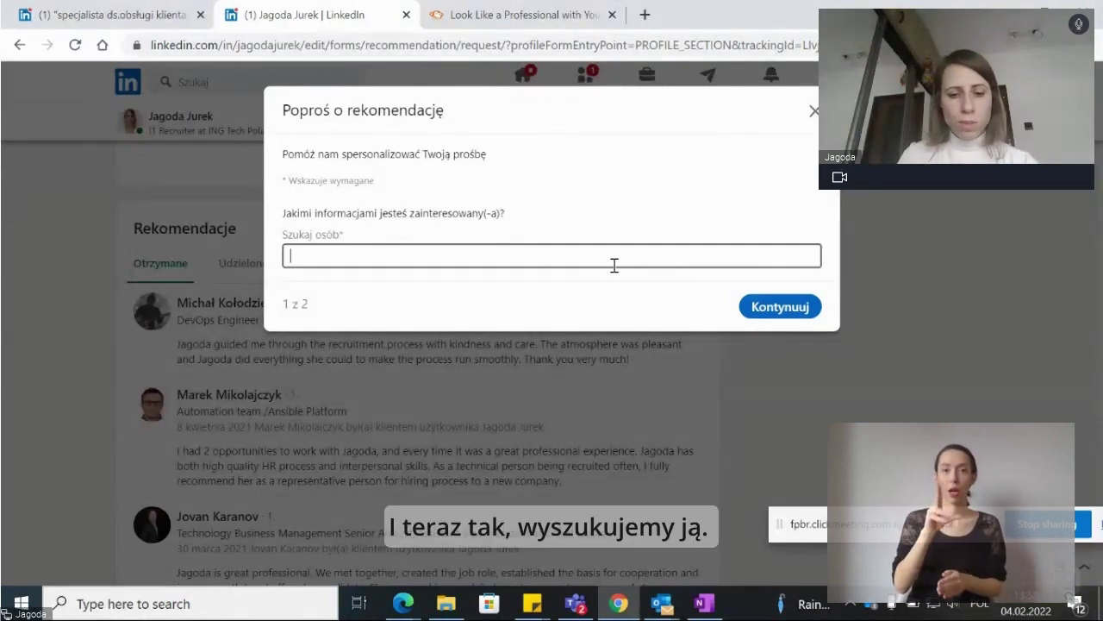
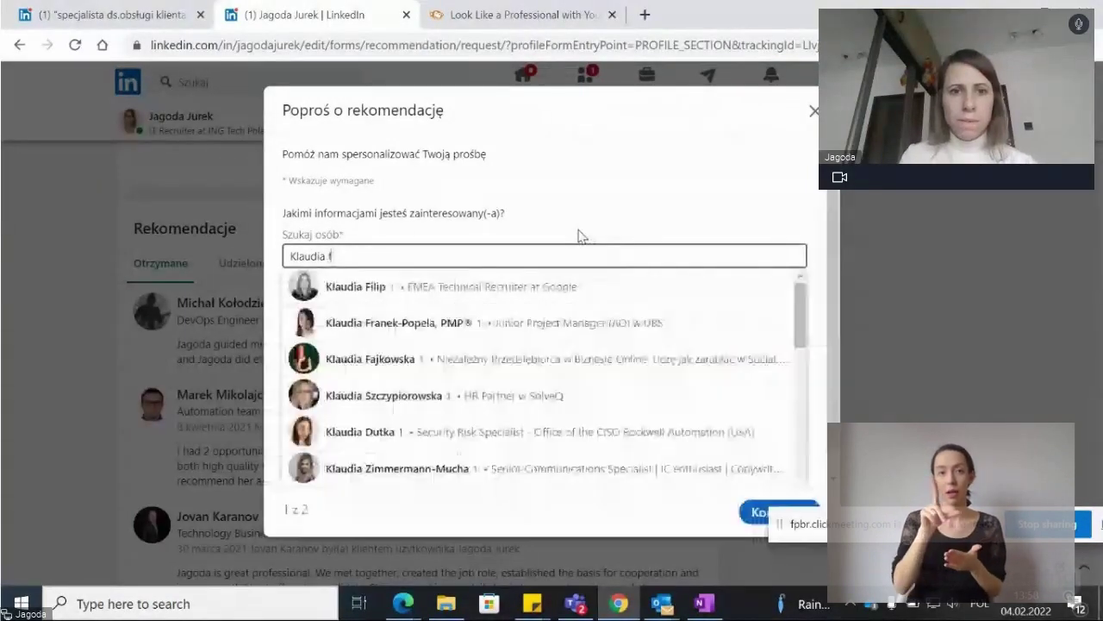
pyautogui.click(596, 296)
pyautogui.click(767, 308)
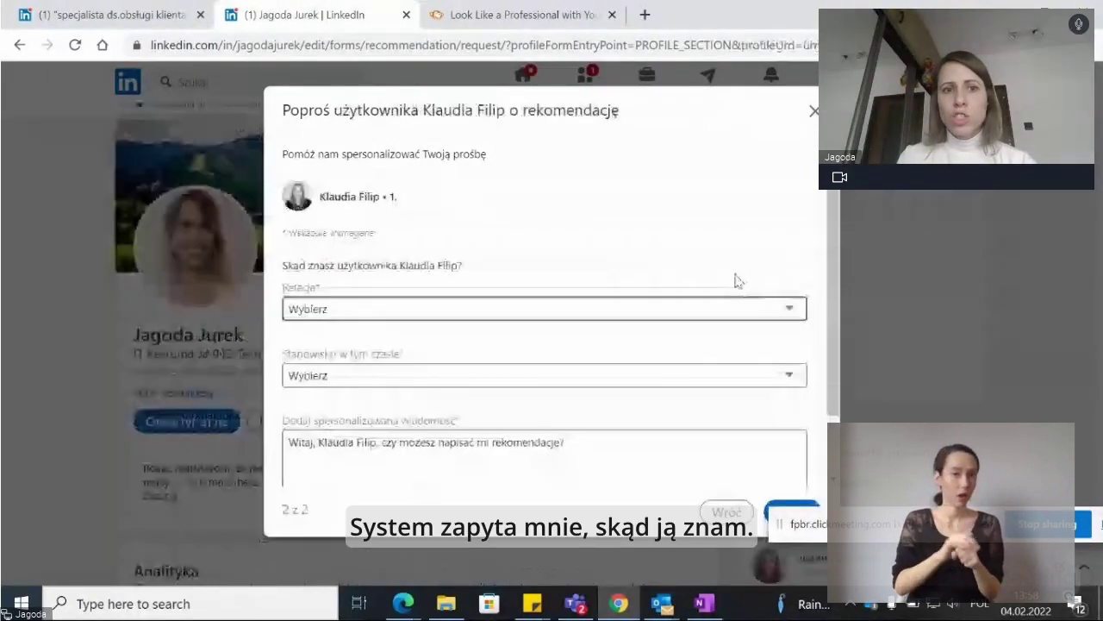
# Step: Set the Relacja field to having worked in the same group
pyautogui.scroll(-1, 415, 264)
pyautogui.click(404, 238)
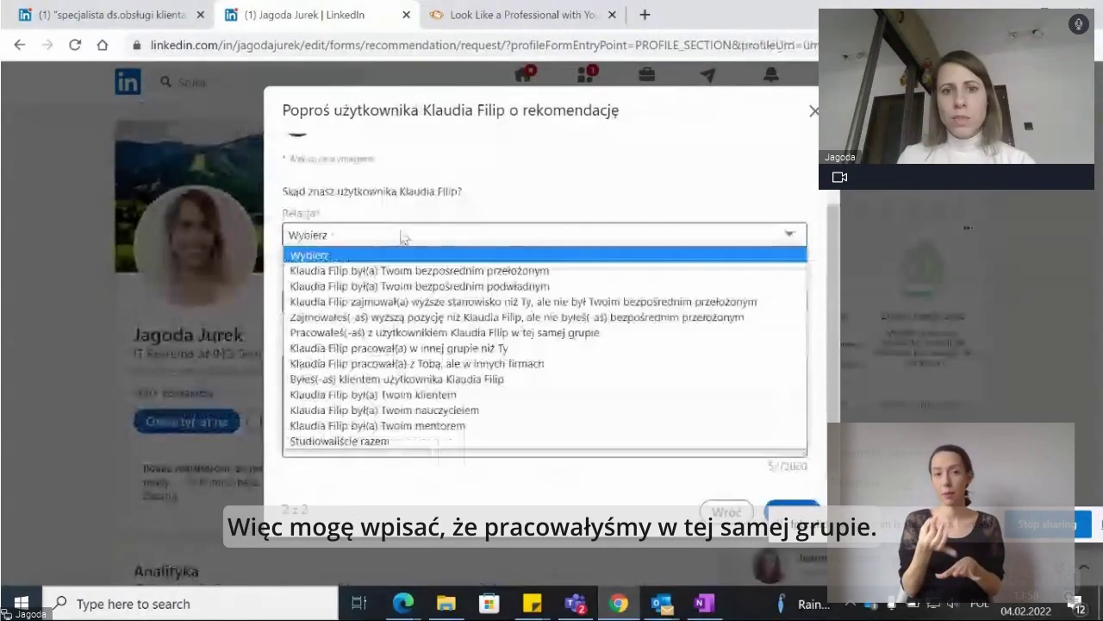
pyautogui.press('Down')
pyautogui.press('Down')
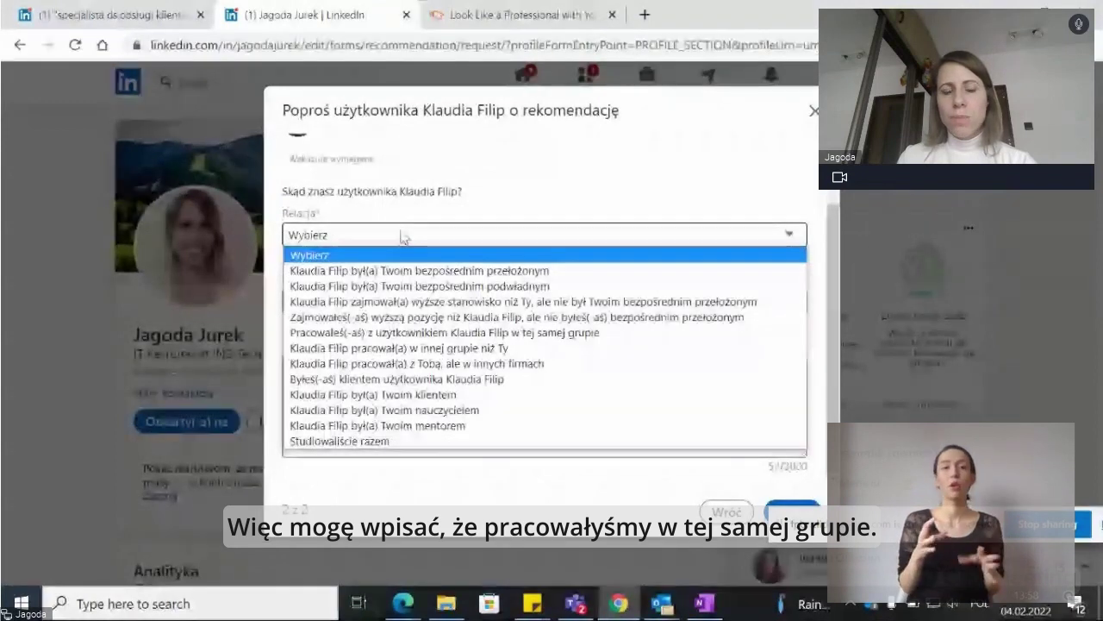
pyautogui.press('Return')
pyautogui.click(412, 241)
pyautogui.click(438, 332)
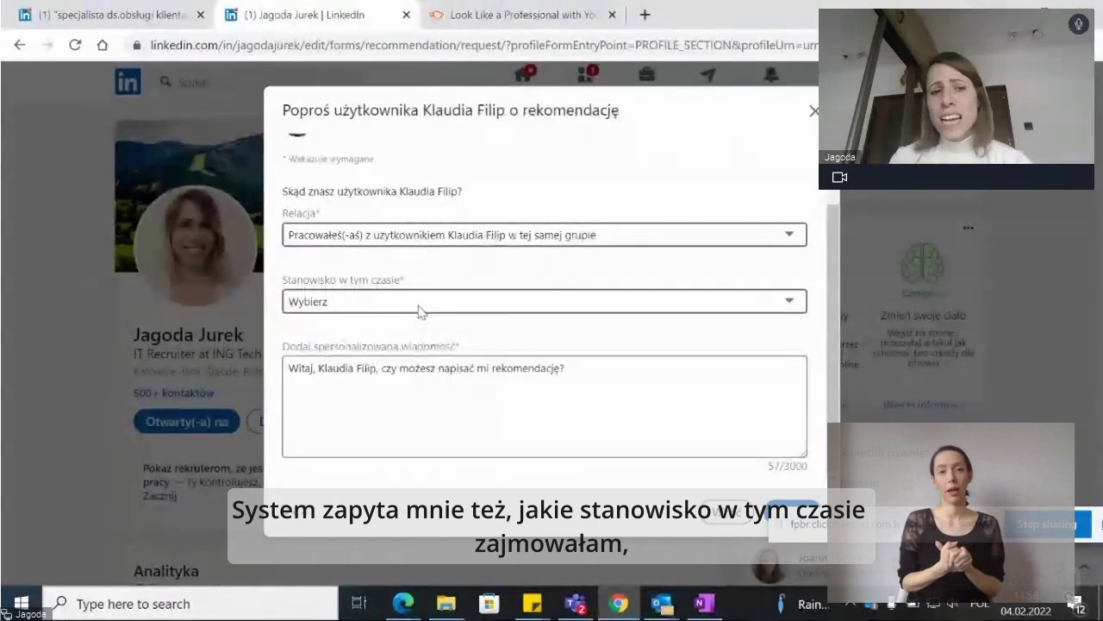
# Step: Set the position to Starszy Specjalista ds. Pozyskiwania Talentów w IBM and trim the message's ending
pyautogui.click(421, 311)
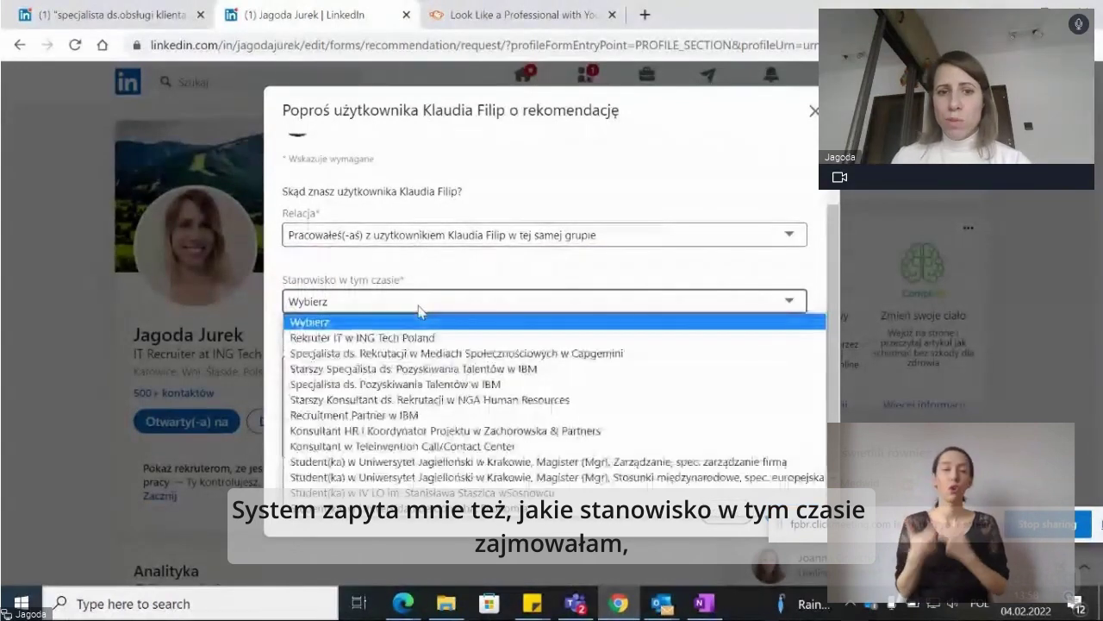
pyautogui.click(428, 369)
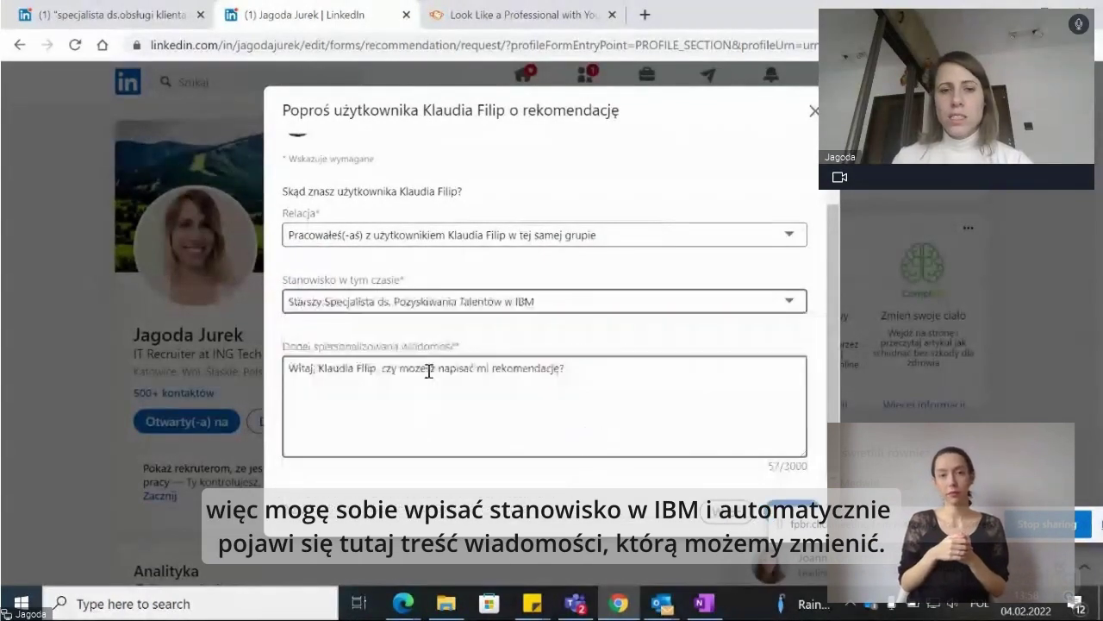
pyautogui.click(589, 368)
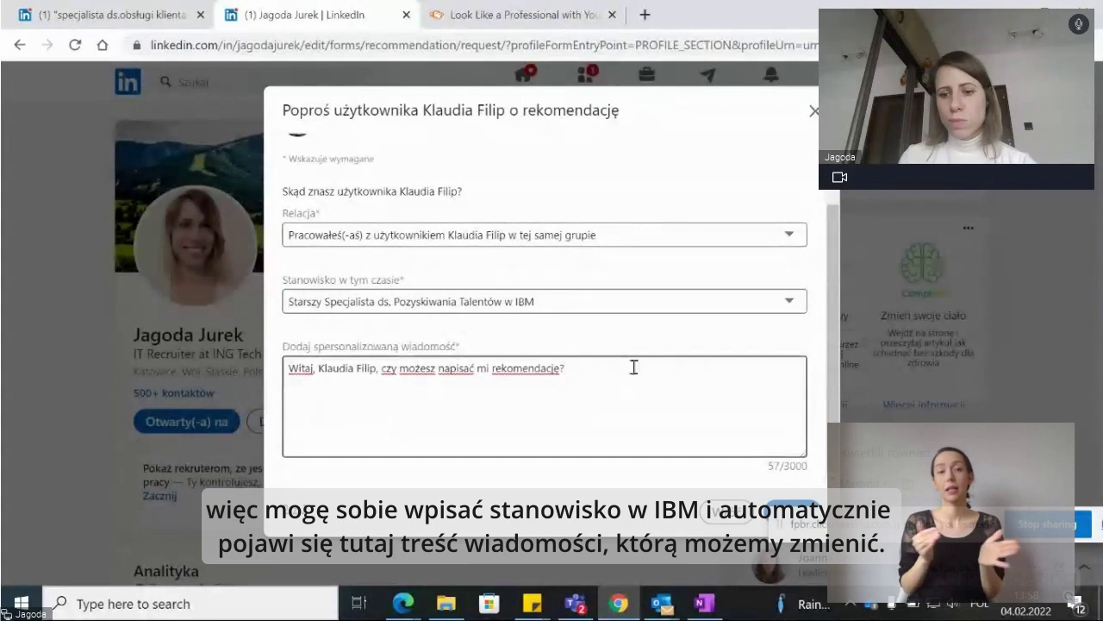
pyautogui.press('BackSpace')
pyautogui.press('BackSpace')
pyautogui.press('BackSpace')
pyautogui.press('BackSpace')
pyautogui.press('BackSpace')
pyautogui.press('BackSpace')
pyautogui.press('BackSpace')
pyautogui.press('BackSpace')
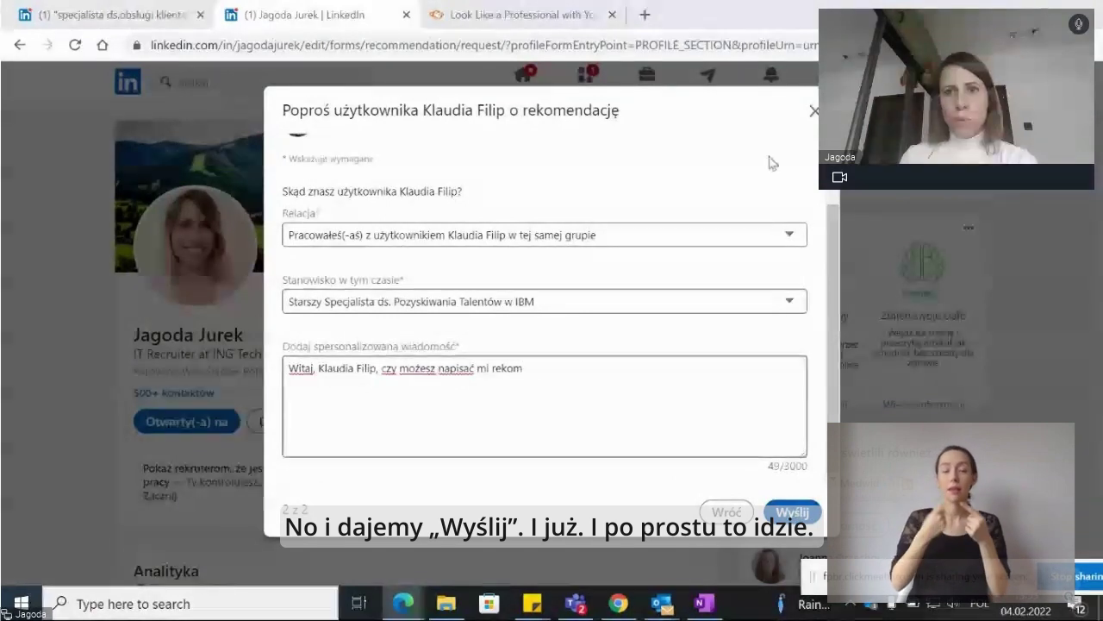
# Step: Close the request form and confirm Usuń to discard it, back at the Rekomendacje section
pyautogui.click(812, 111)
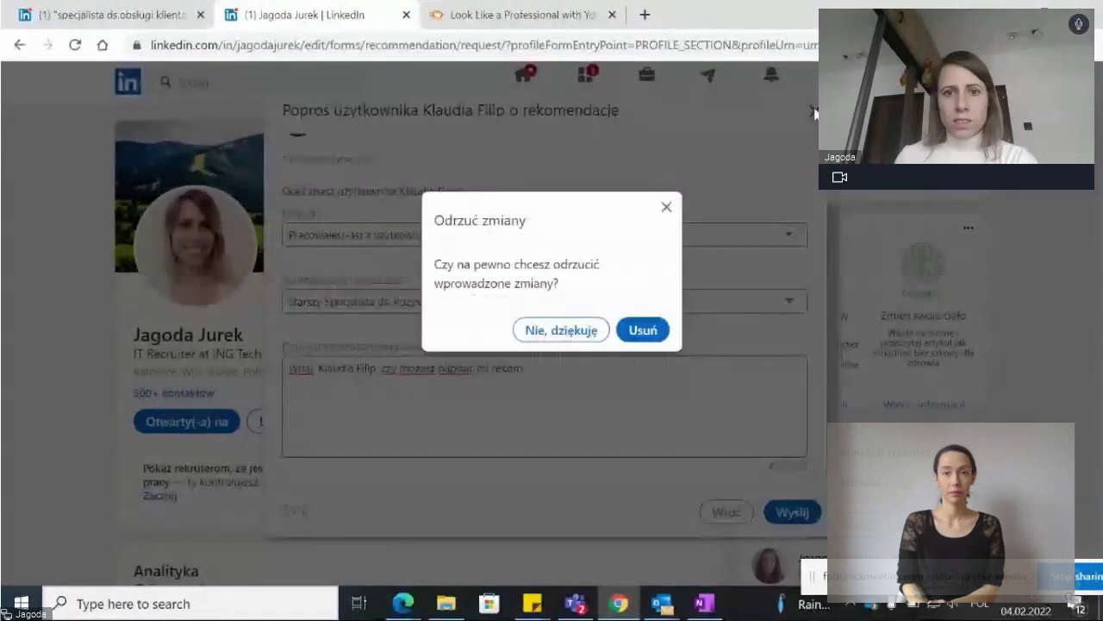
pyautogui.click(645, 328)
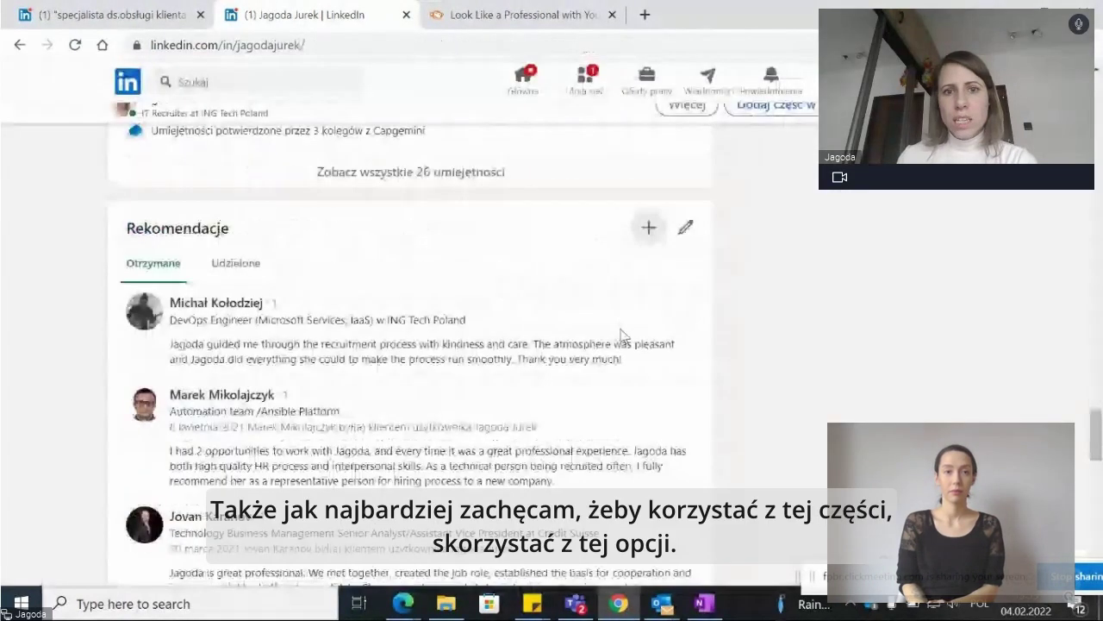
pyautogui.scroll(-1, 626, 337)
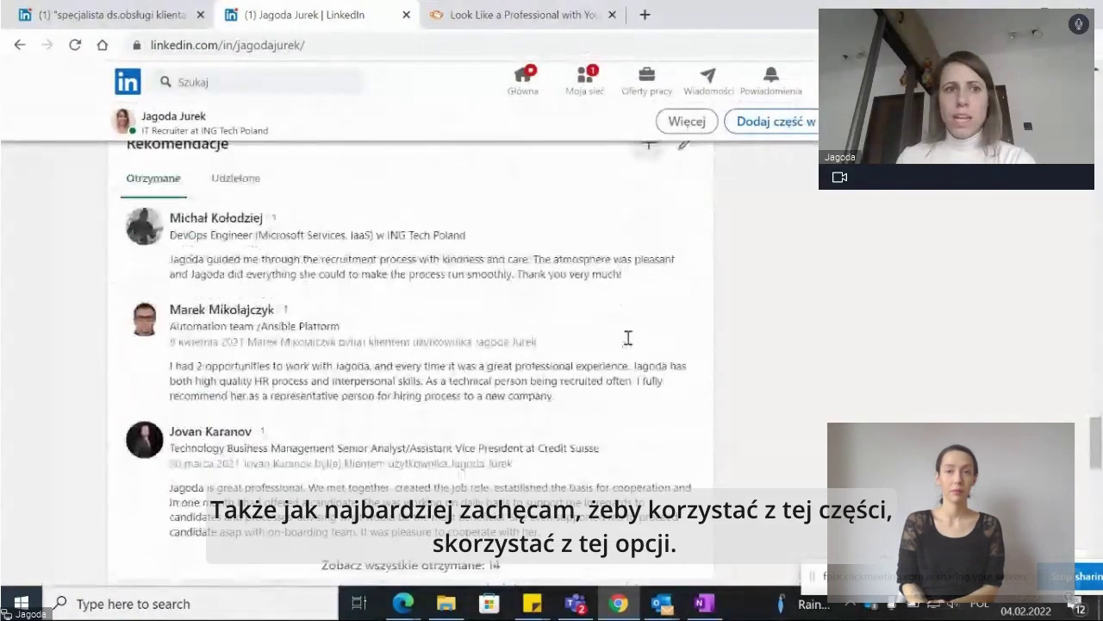
pyautogui.scroll(1, 628, 337)
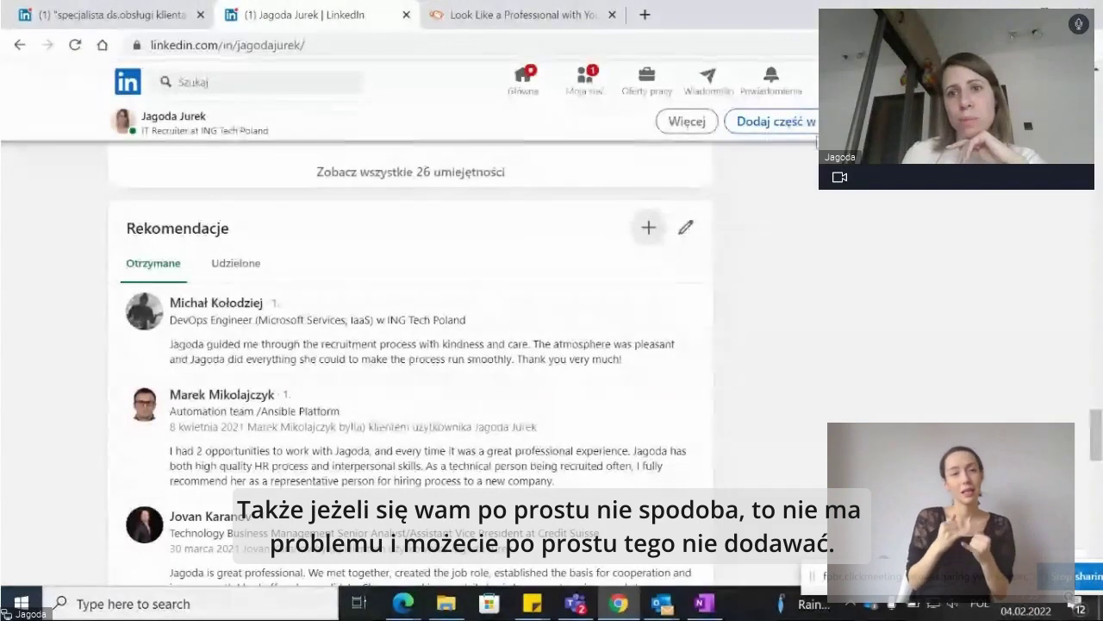
# Step: Open and dismiss the Dodaj część sections list, then scroll through Rekomendacje and the Projekty section
pyautogui.click(802, 120)
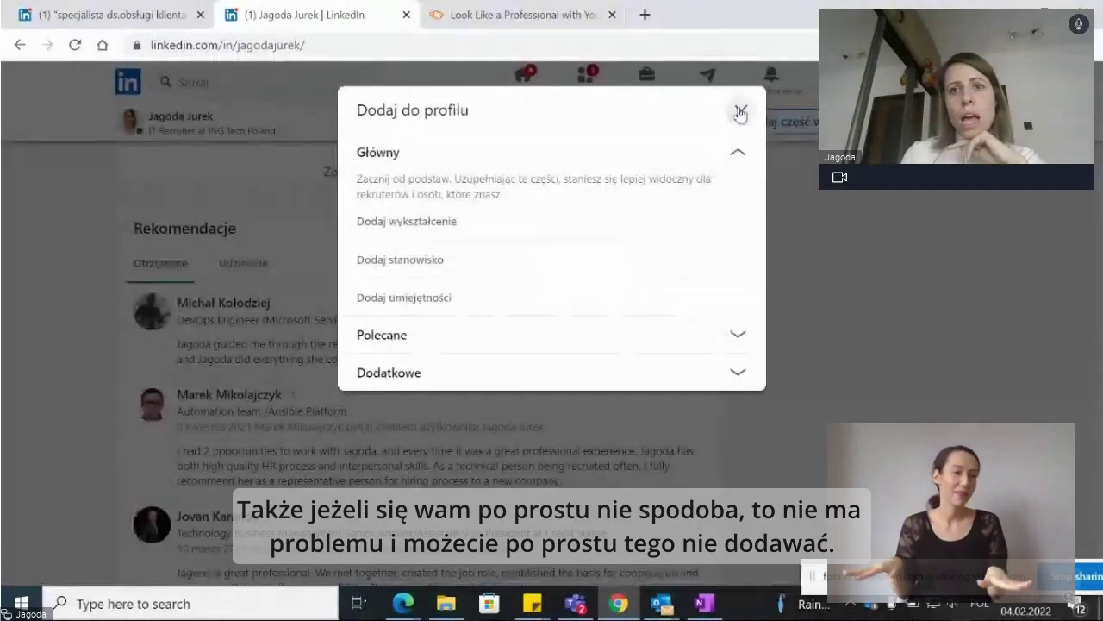
pyautogui.click(740, 110)
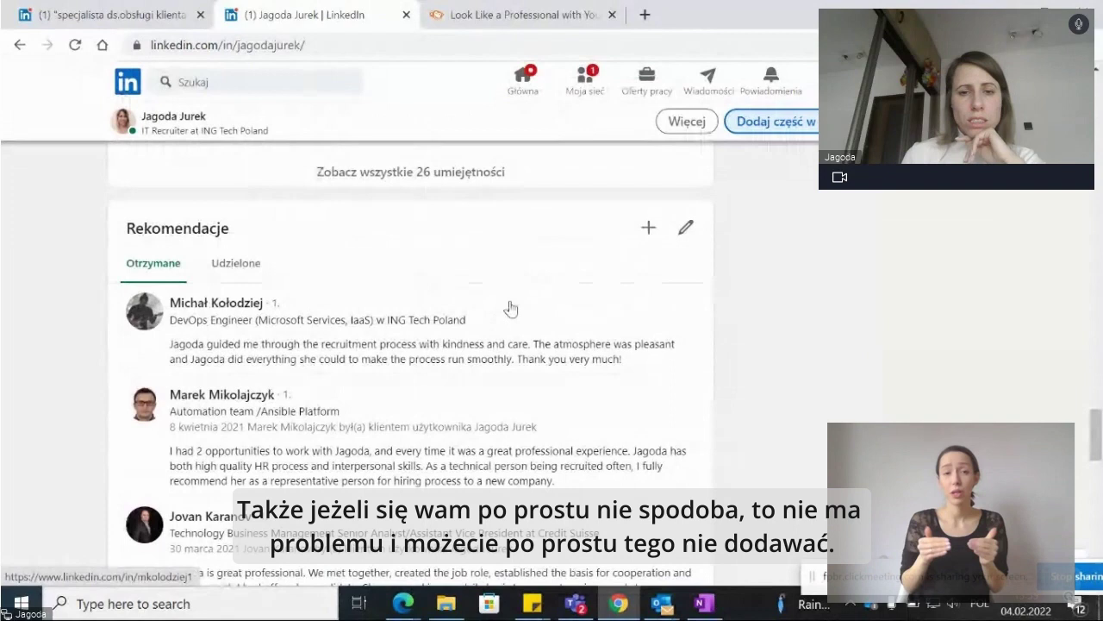
pyautogui.scroll(-1, 512, 308)
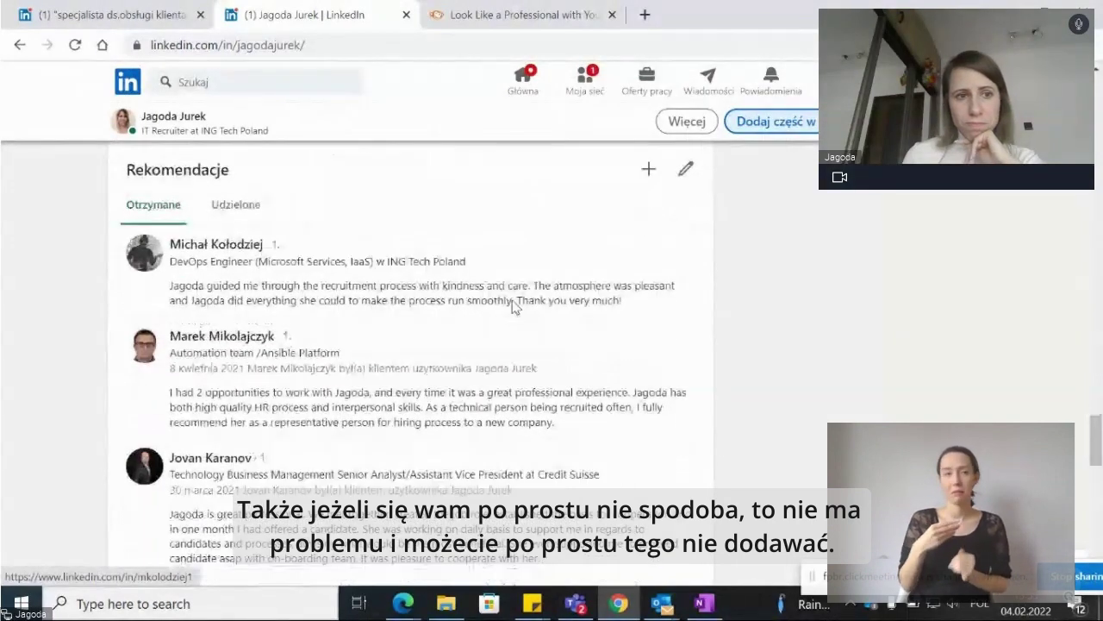
pyautogui.scroll(-9, 513, 307)
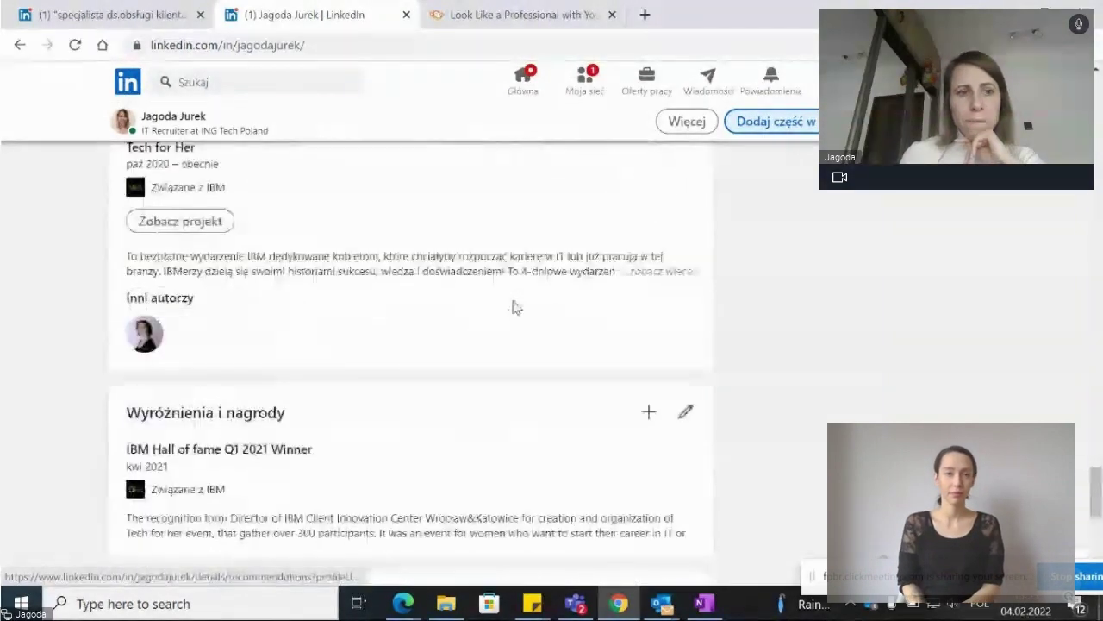
pyautogui.scroll(4, 522, 327)
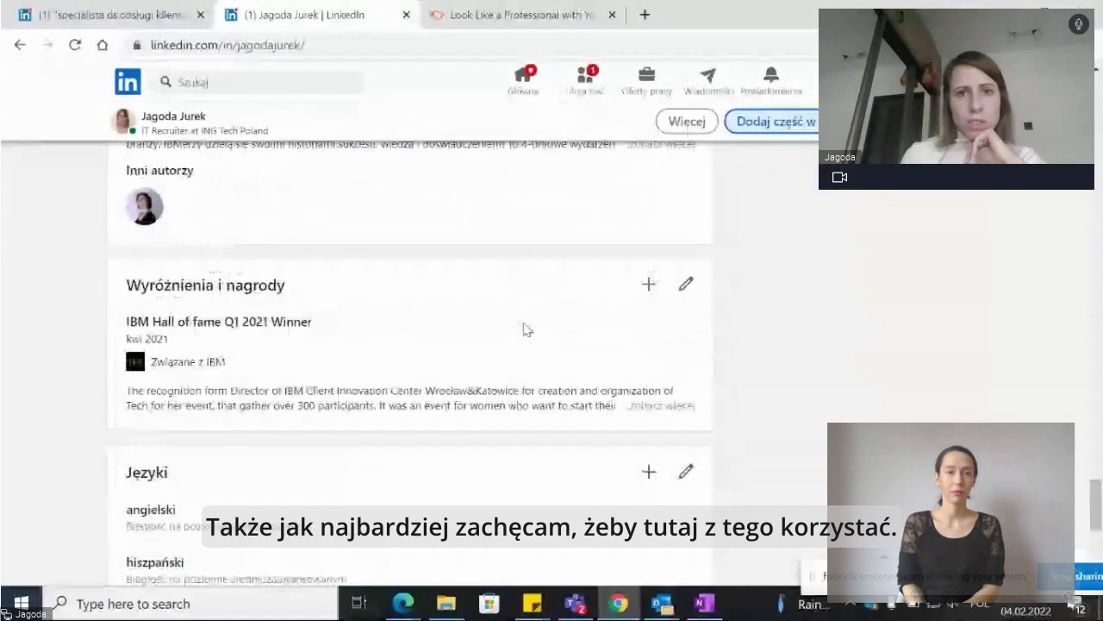
pyautogui.scroll(3, 530, 362)
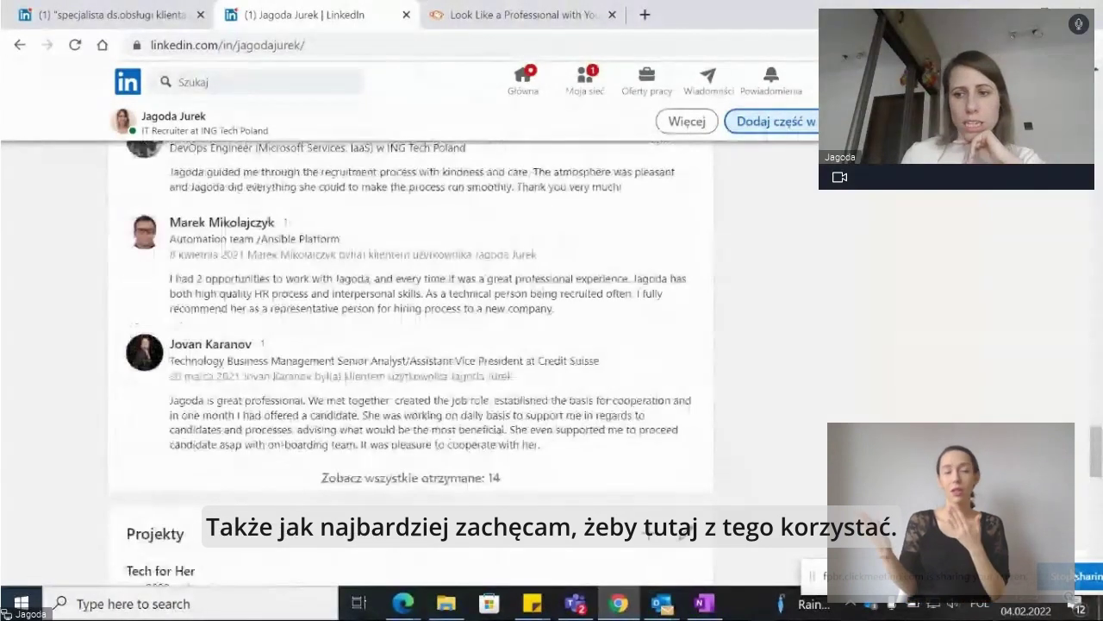
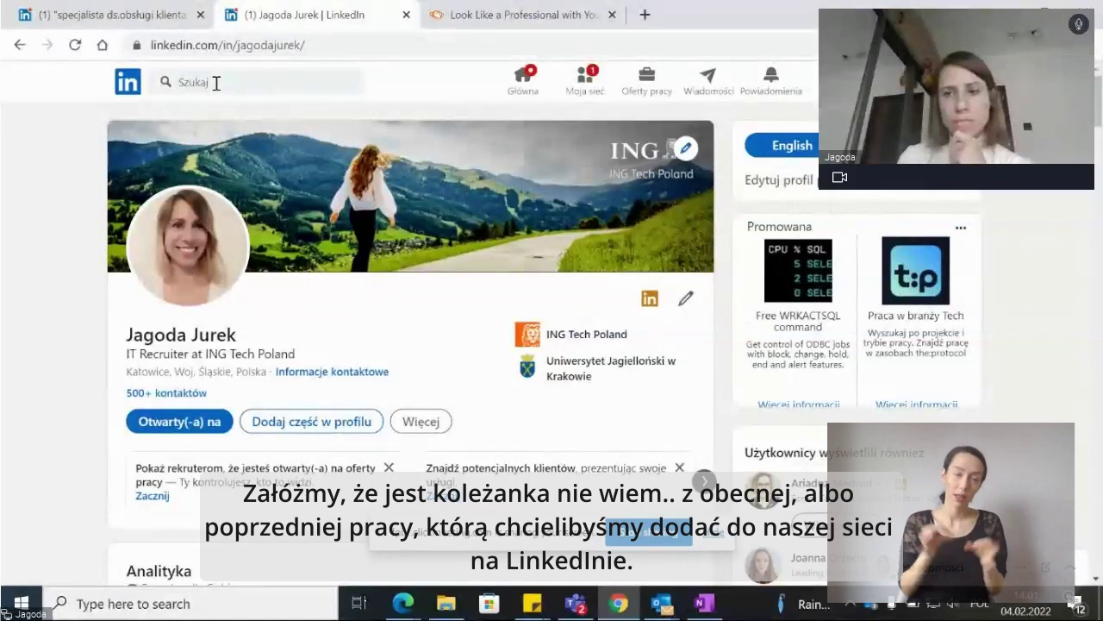
# Step: Search for the former colleague by name, open her single profile result and start a connection invitation
pyautogui.click(217, 82)
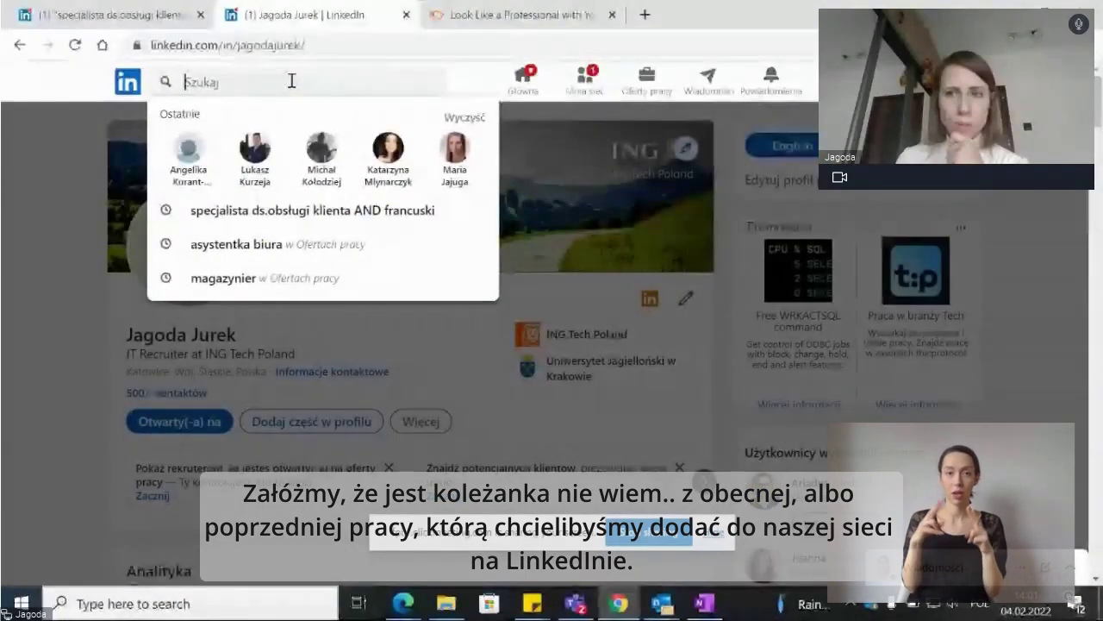
pyautogui.write('angelik')
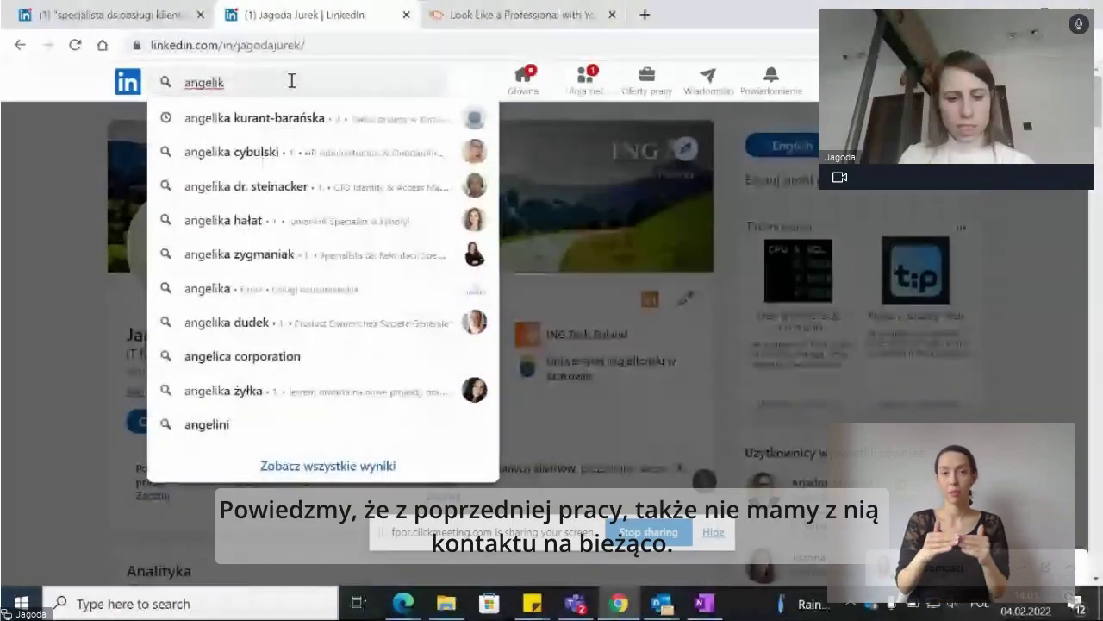
pyautogui.click(296, 120)
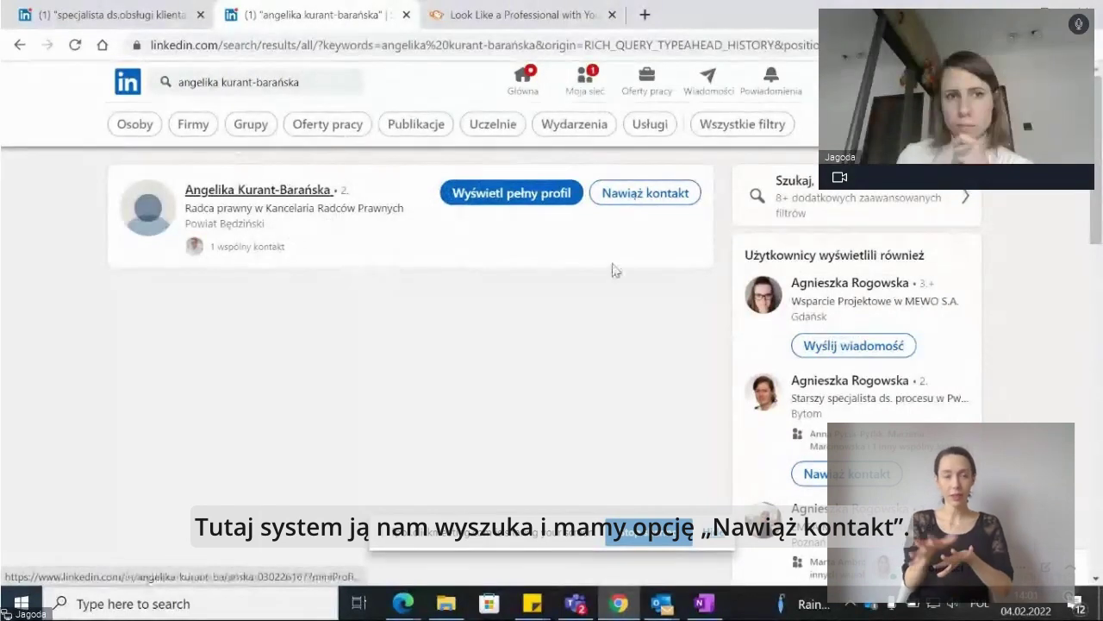
pyautogui.click(662, 195)
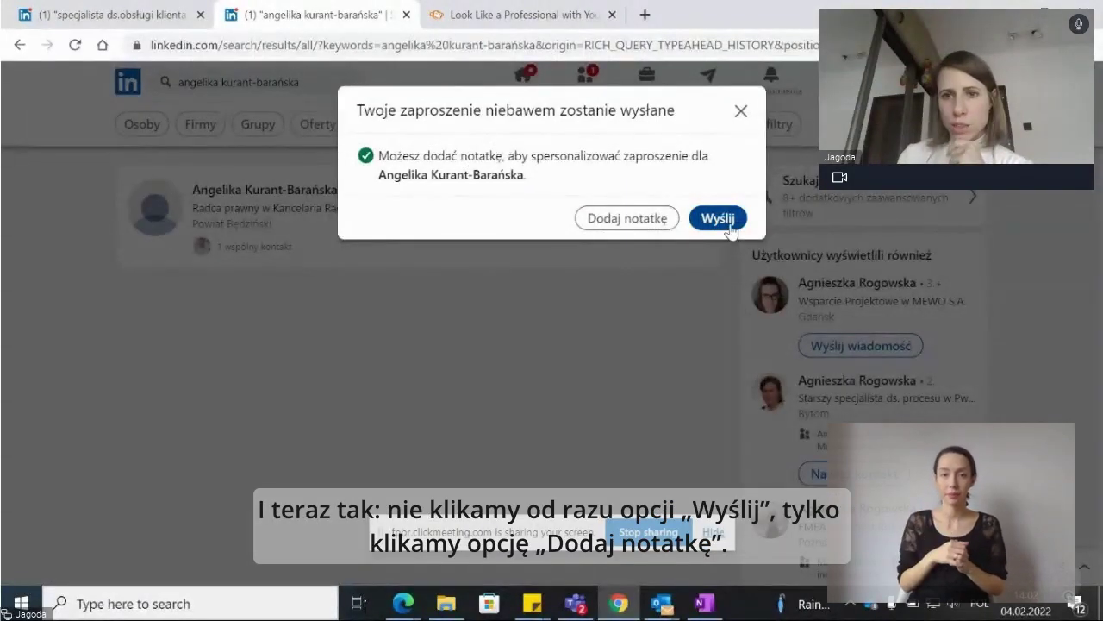
pyautogui.click(628, 220)
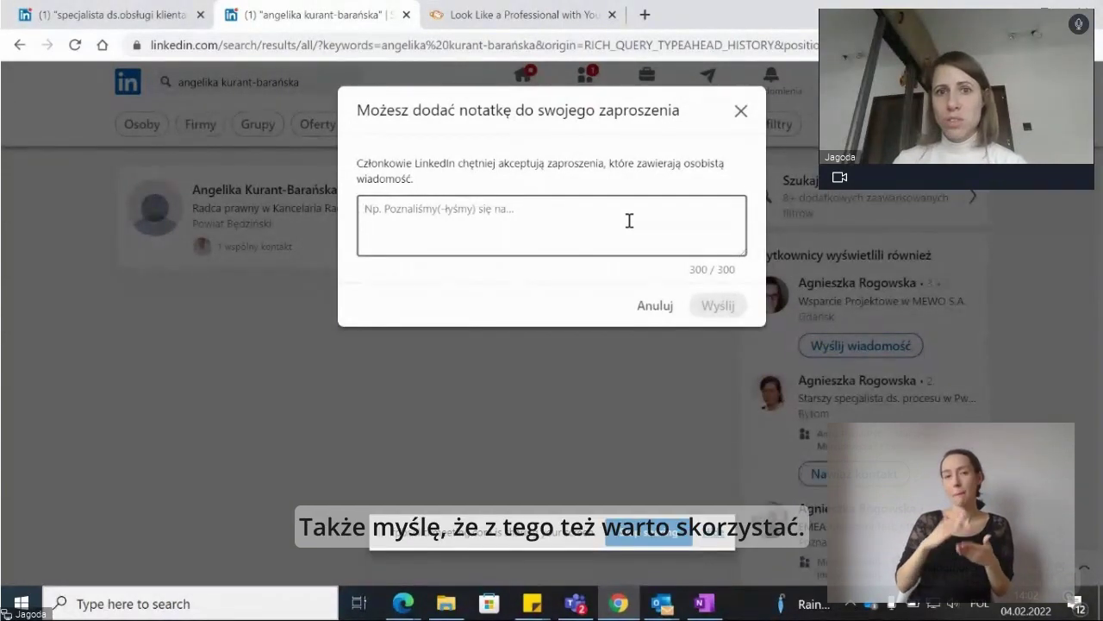
# Step: Dismiss the invitation note without sending and clear the old search query
pyautogui.click(741, 111)
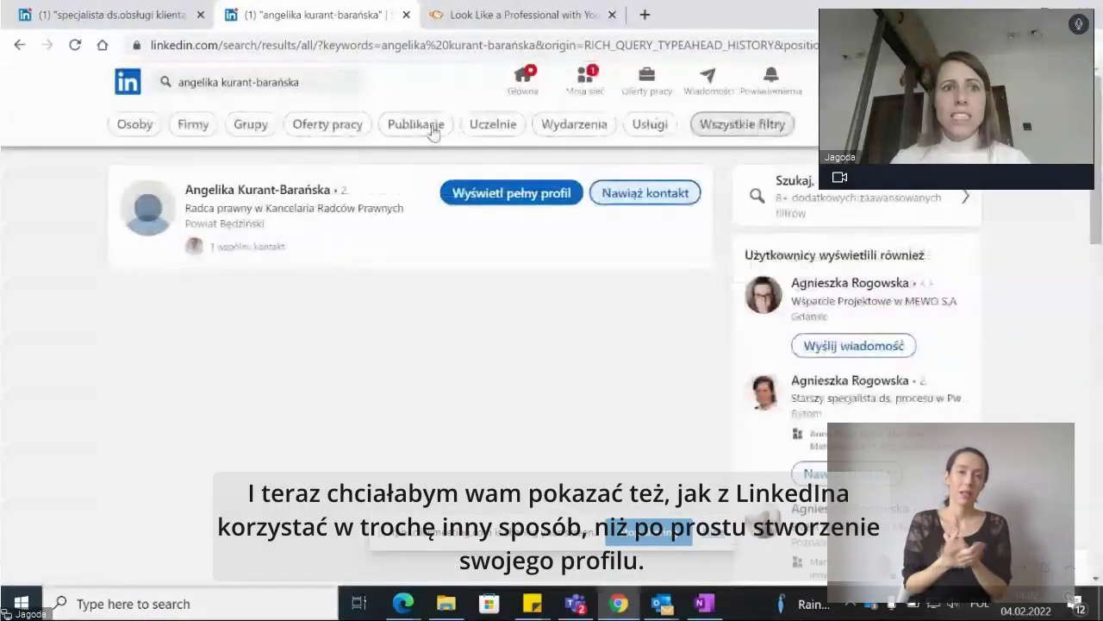
pyautogui.click(293, 79)
pyautogui.click(348, 81)
pyautogui.moveTo(348, 81); pyautogui.dragTo(179, 81)
pyautogui.press('BackSpace')
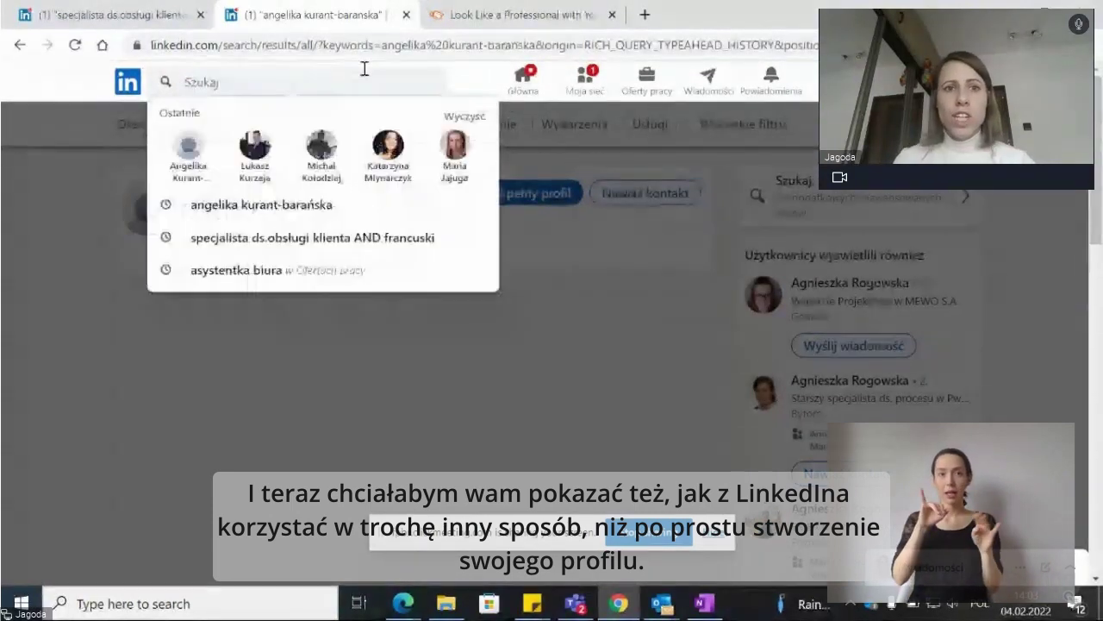
pyautogui.press('Escape')
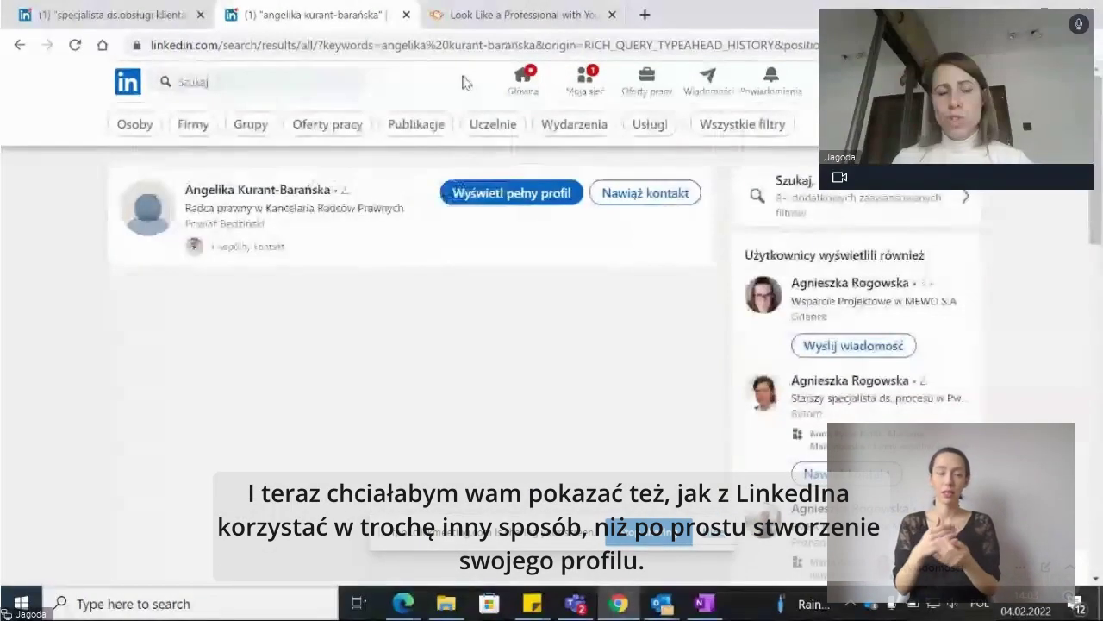
# Step: Search LinkedIn for 'specjalista ds.obsługi klienta'
pyautogui.click(326, 79)
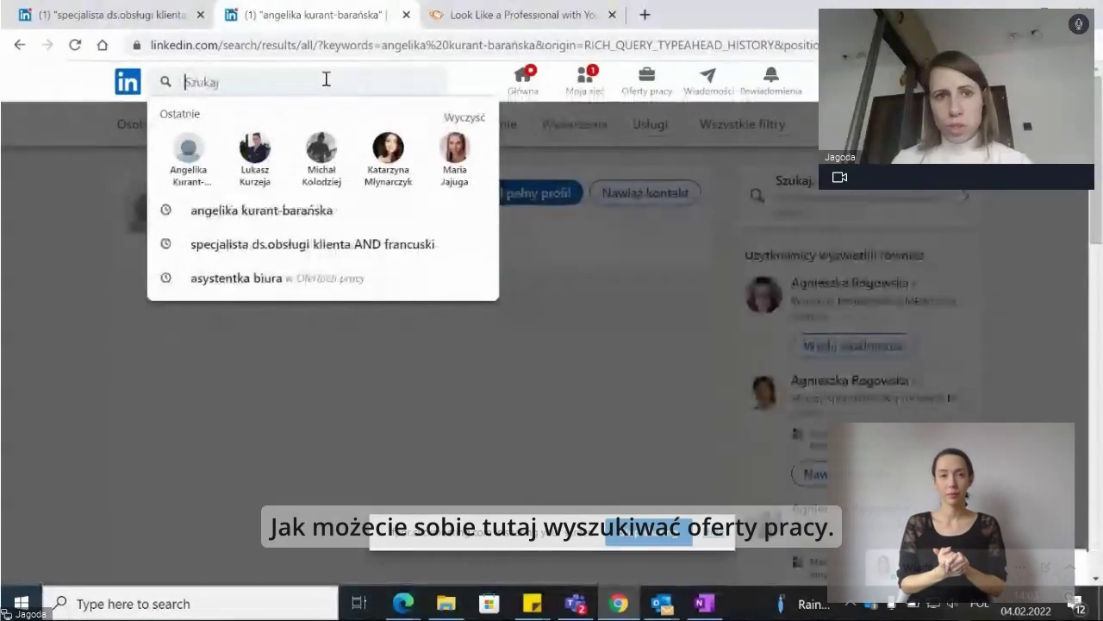
pyautogui.write('sp')
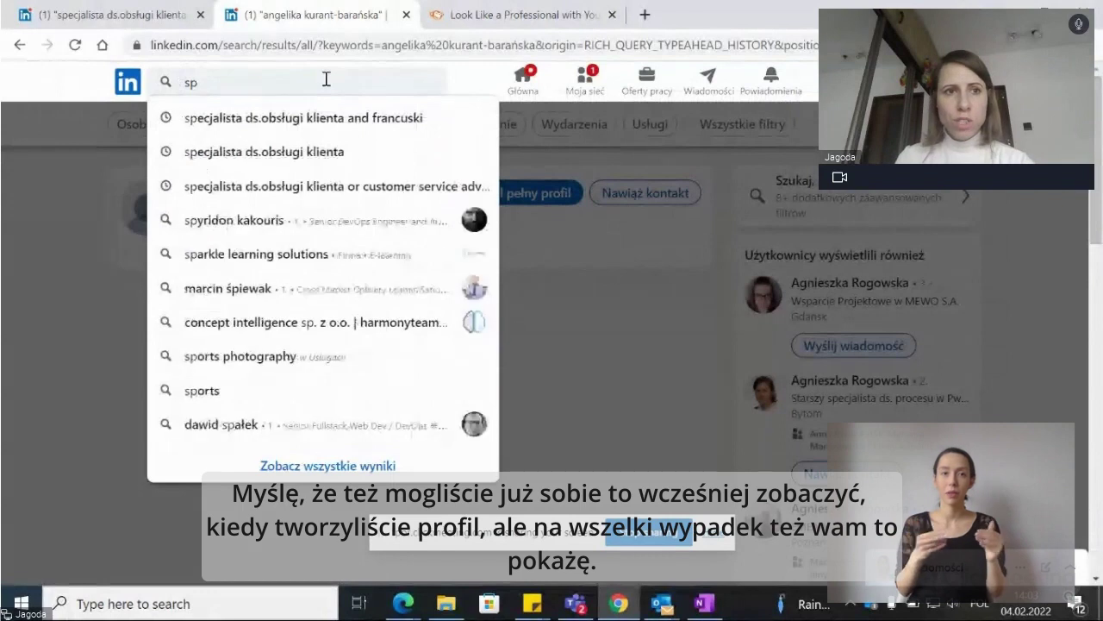
pyautogui.write('ecja')
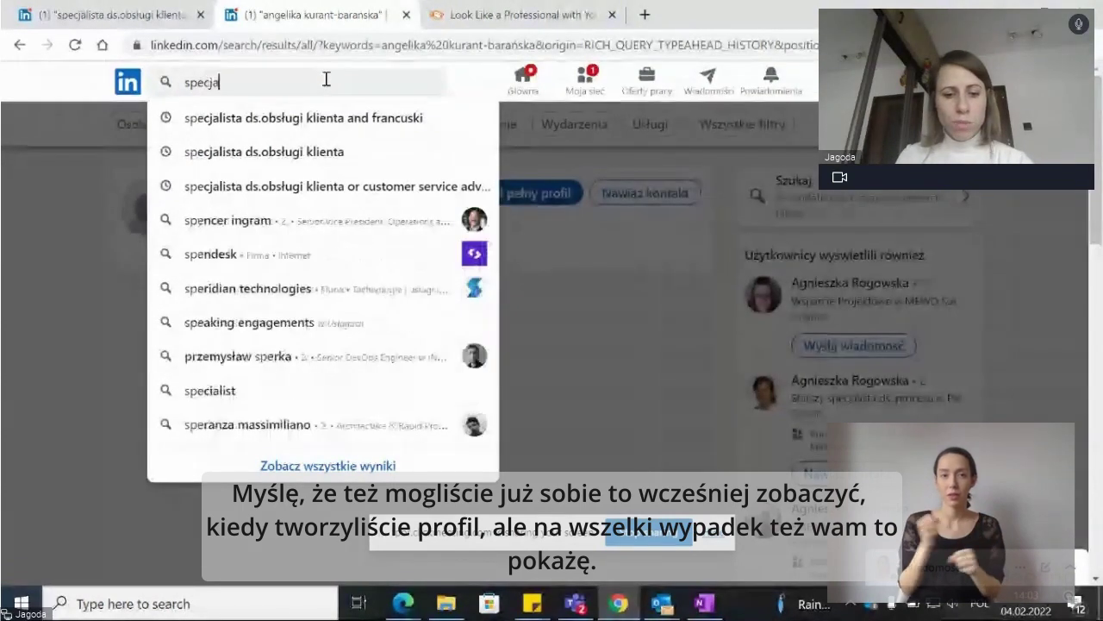
pyautogui.write('lista ds')
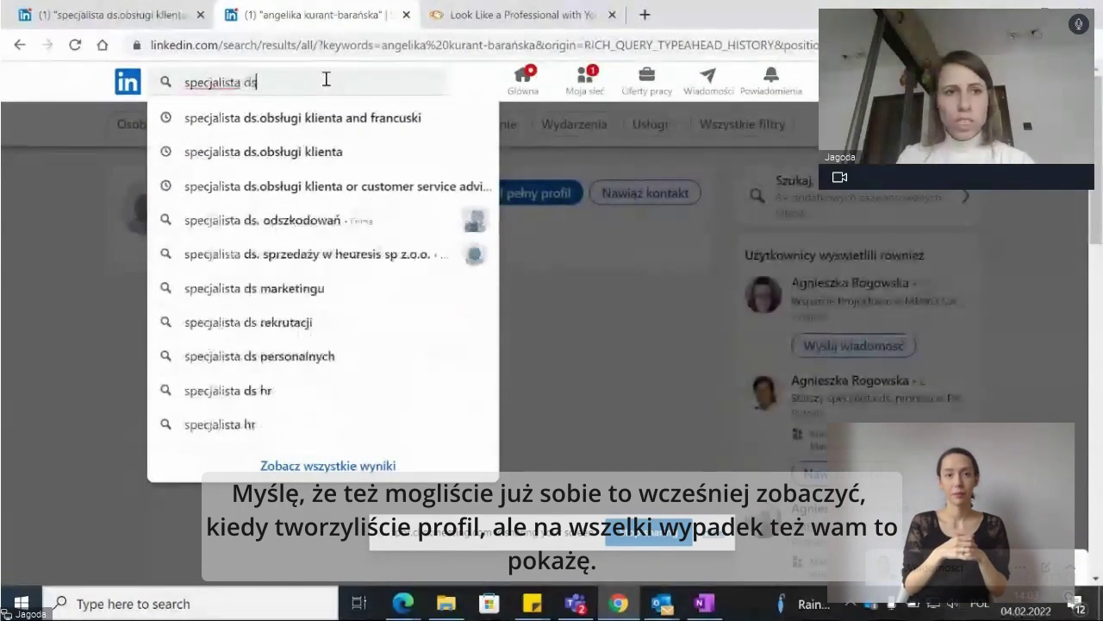
pyautogui.write('.ob')
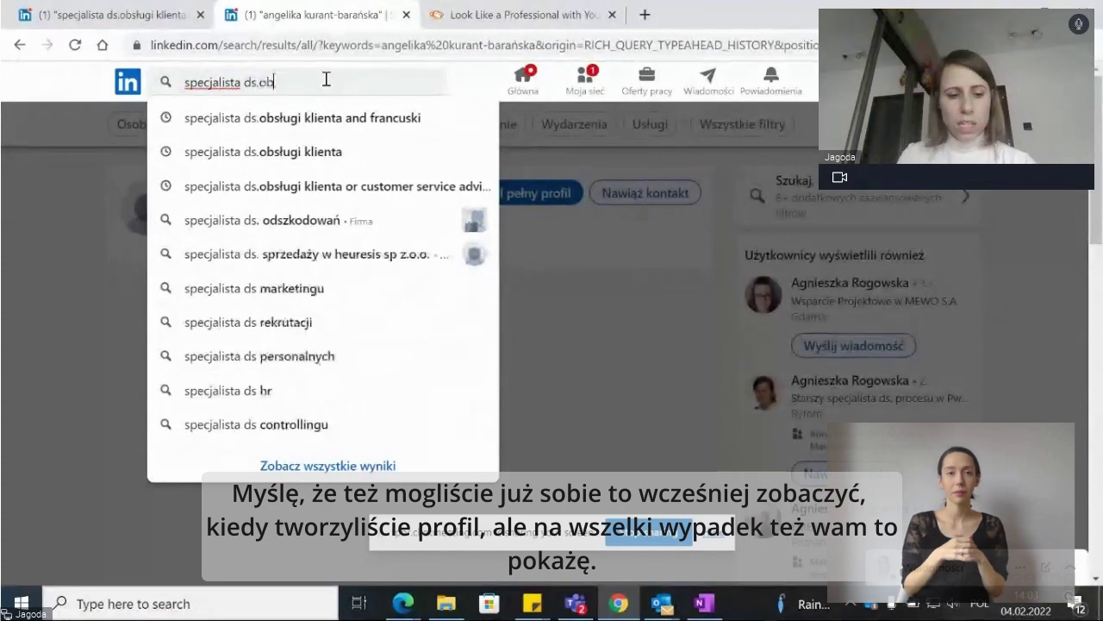
pyautogui.write('sługi')
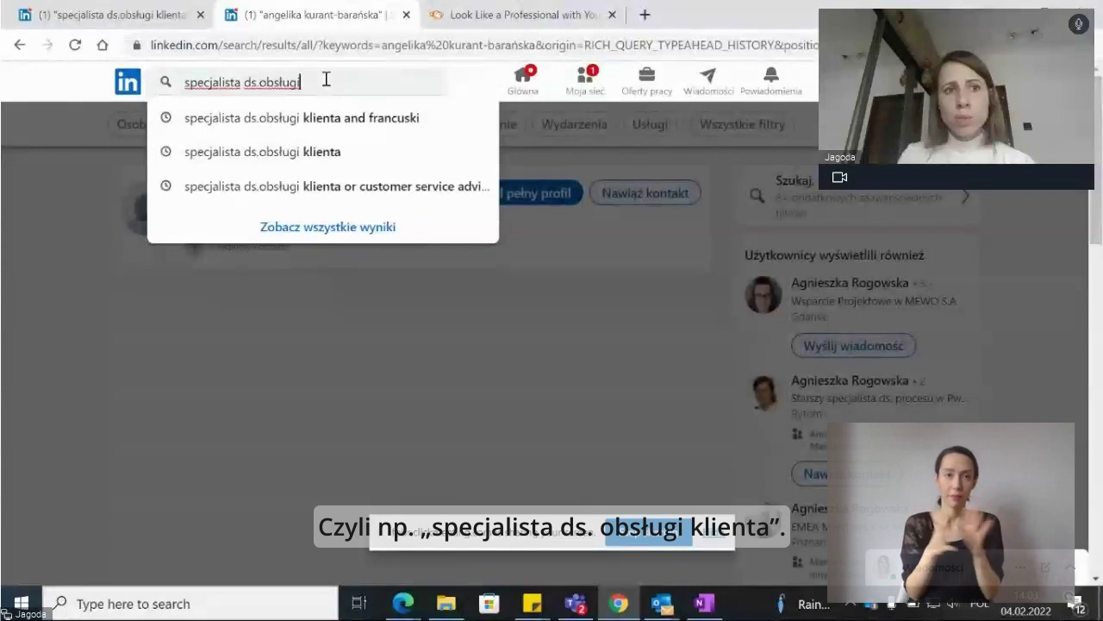
pyautogui.write(' klienta')
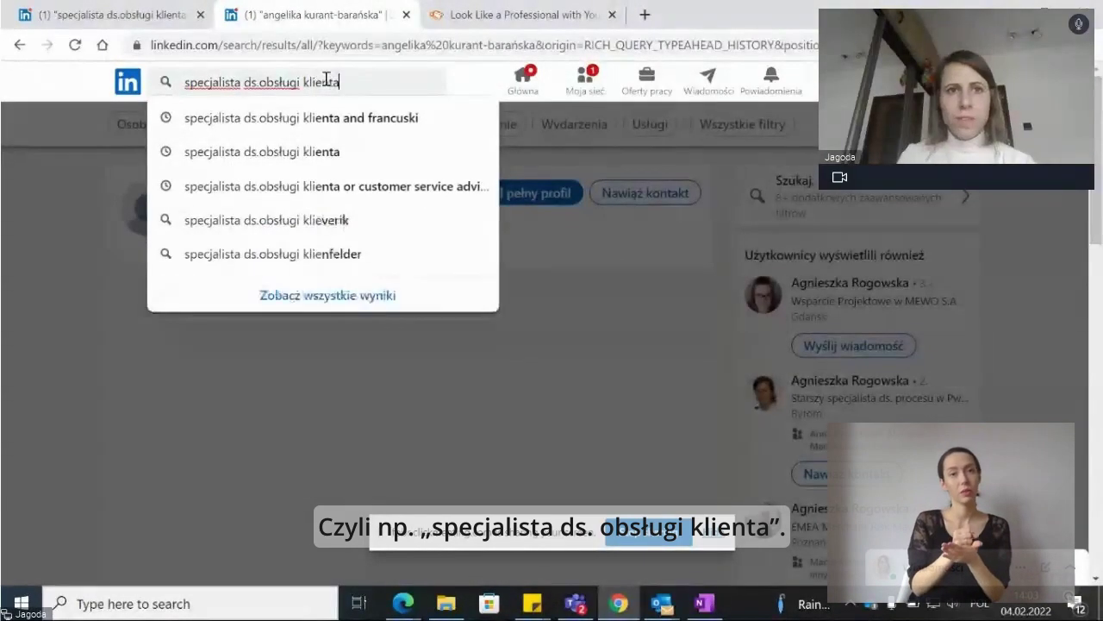
pyautogui.press('Return')
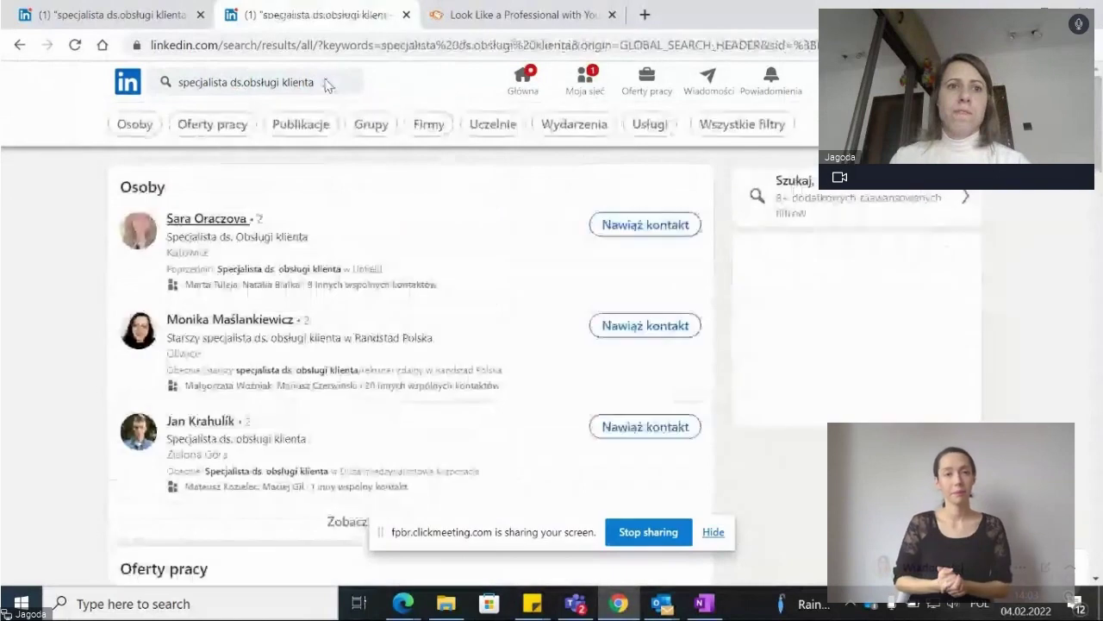
# Step: Switch the 'specjalista ds.obsługi klienta' results to job offers (Oferty pracy)
pyautogui.click(228, 129)
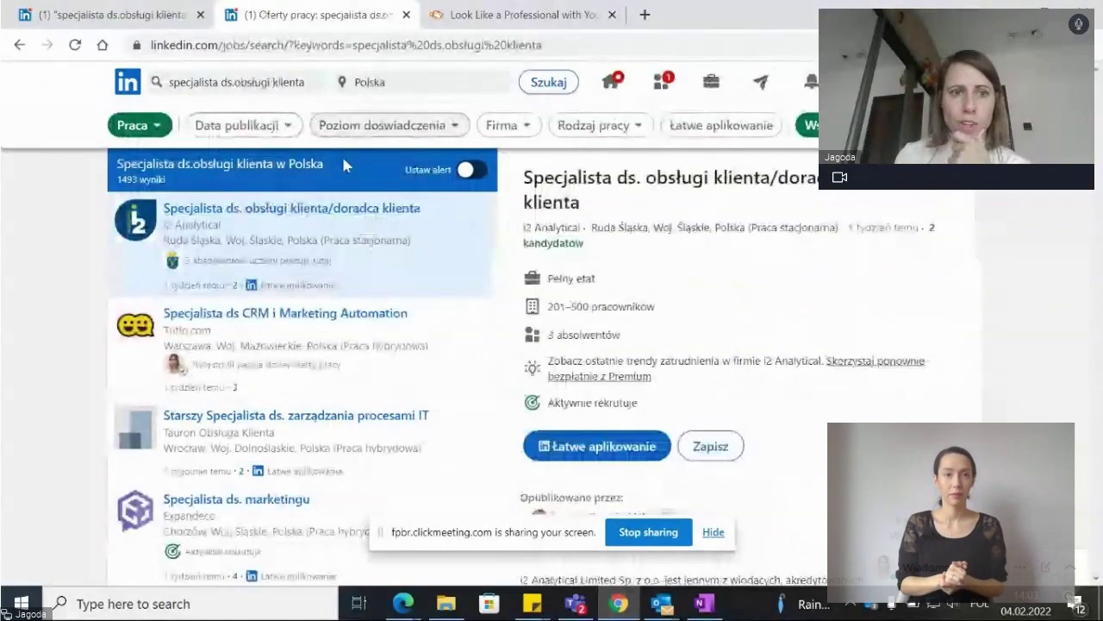
pyautogui.scroll(-2, 310, 422)
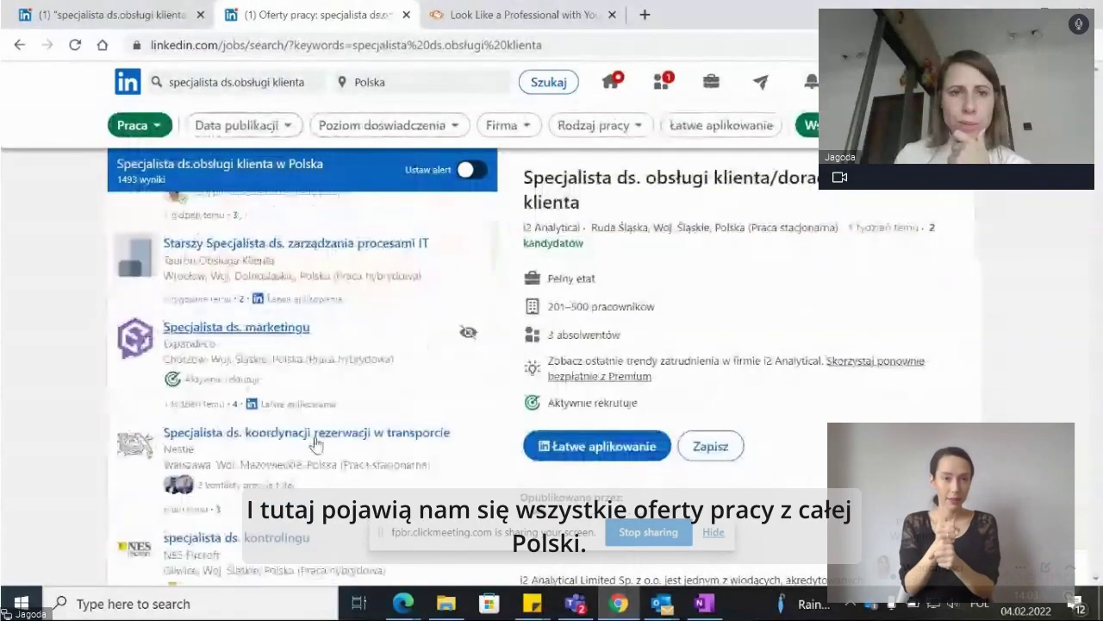
pyautogui.scroll(2, 315, 444)
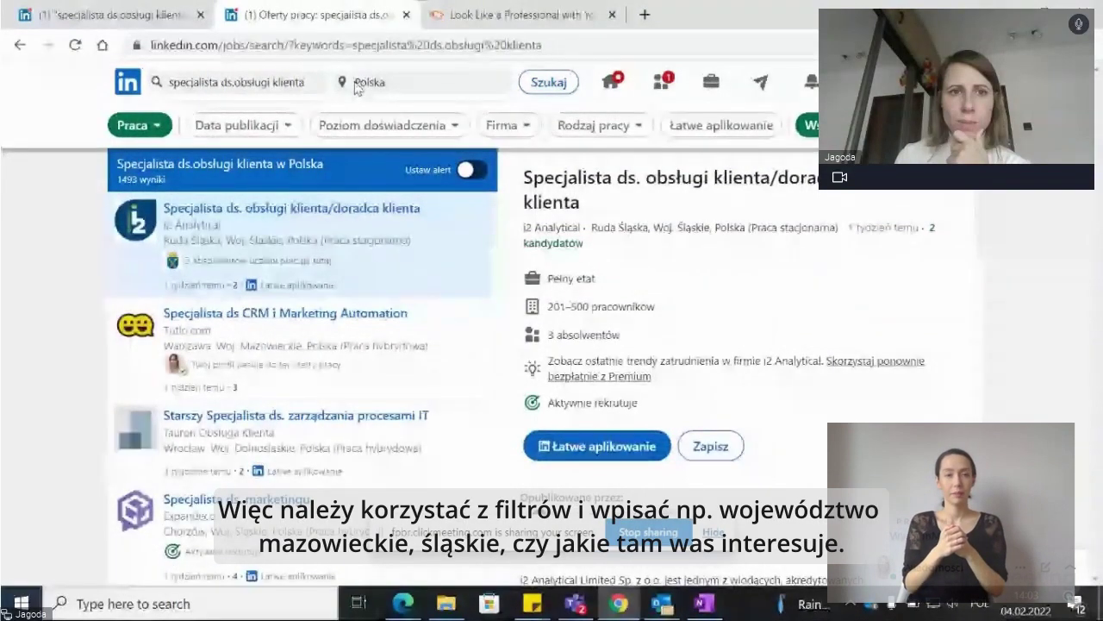
# Step: Change the job location from Polska to Woj. Śląskie, Polska, narrowing results to 155 offers
pyautogui.click(369, 82)
pyautogui.doubleClick(369, 82)
pyautogui.write('ś')
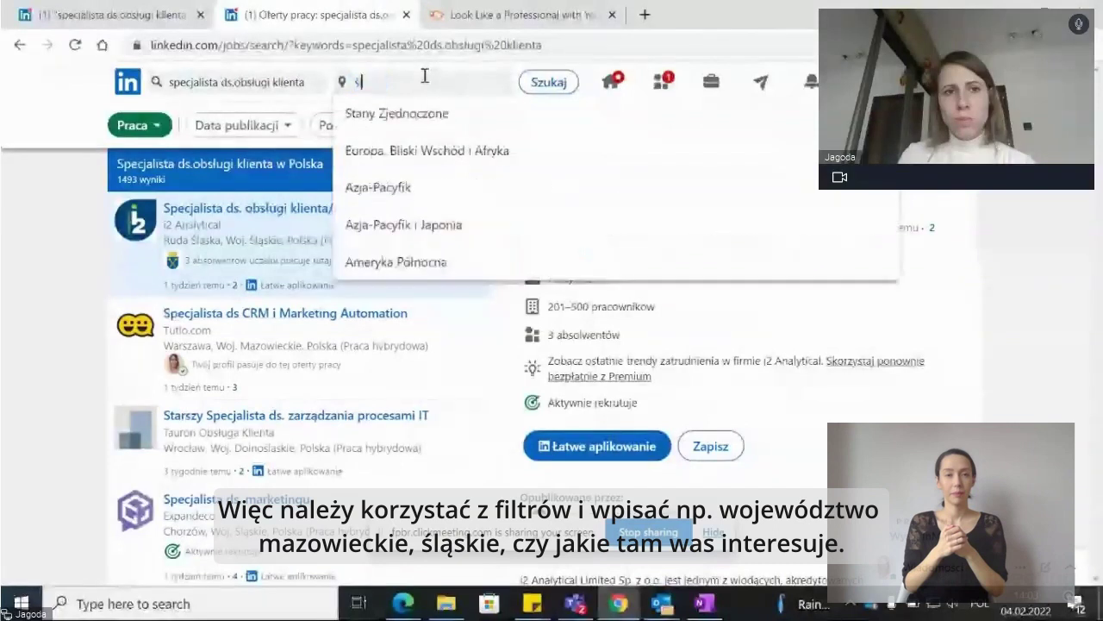
pyautogui.press('BackSpace')
pyautogui.write('wo')
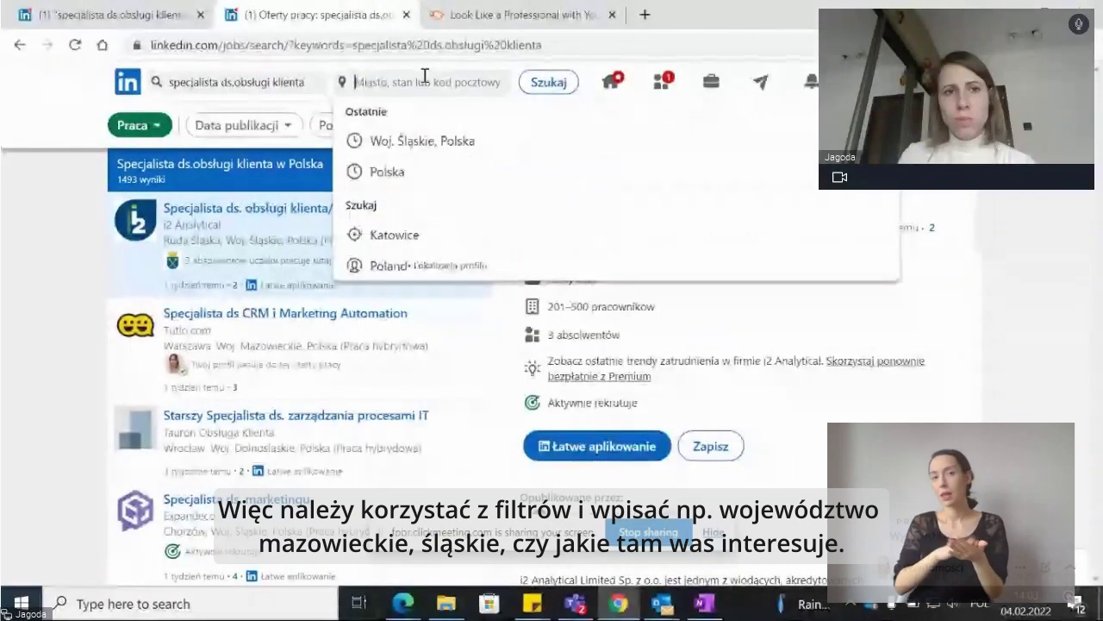
pyautogui.write('j')
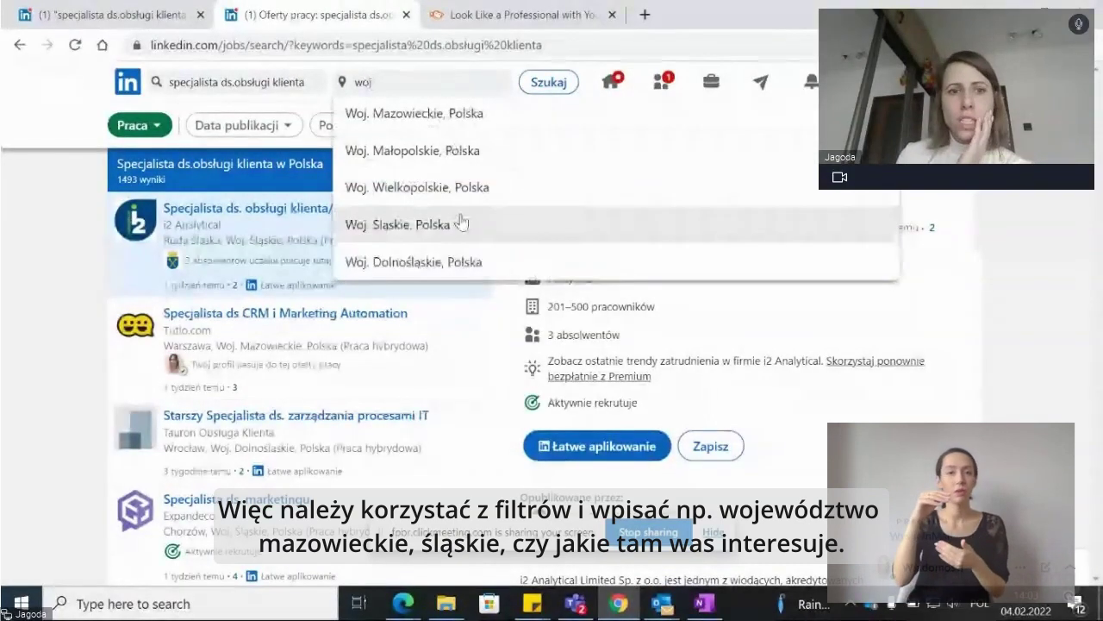
pyautogui.click(461, 224)
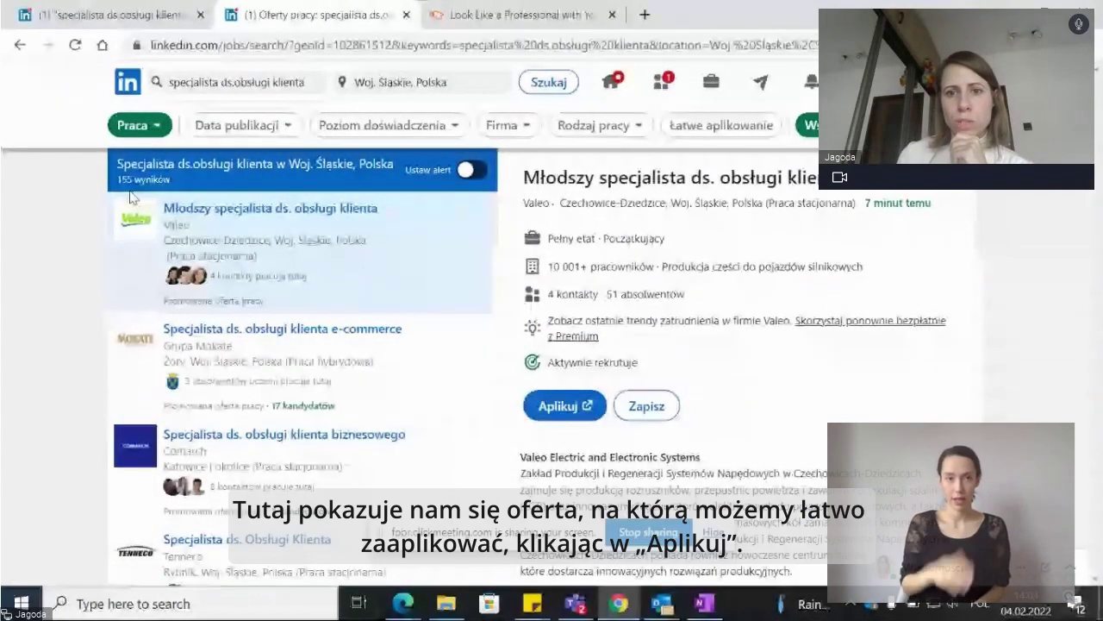
pyautogui.scroll(-5, 801, 339)
# Step: View the Poziom doświadczenia options, then change the job keywords to 'marketing'
pyautogui.scroll(5, 801, 339)
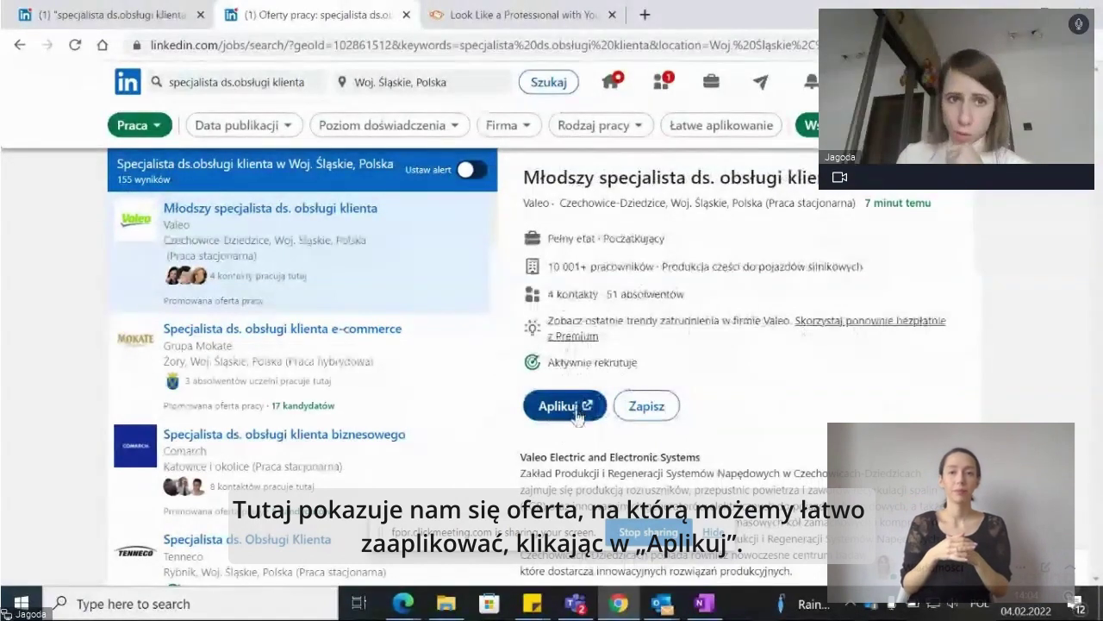
pyautogui.click(460, 133)
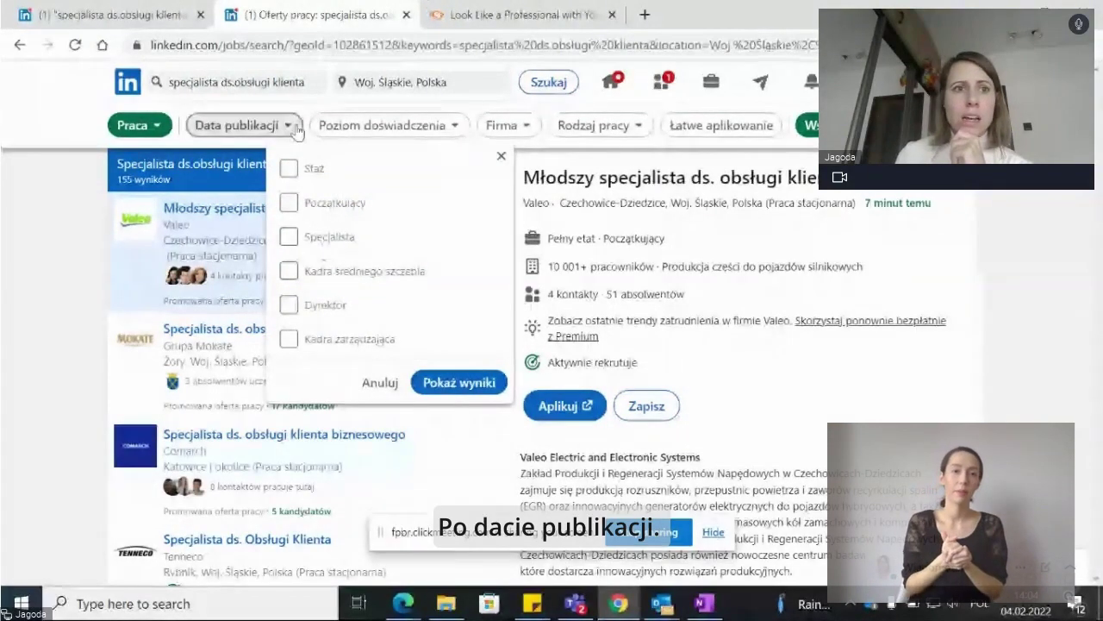
pyautogui.click(233, 81)
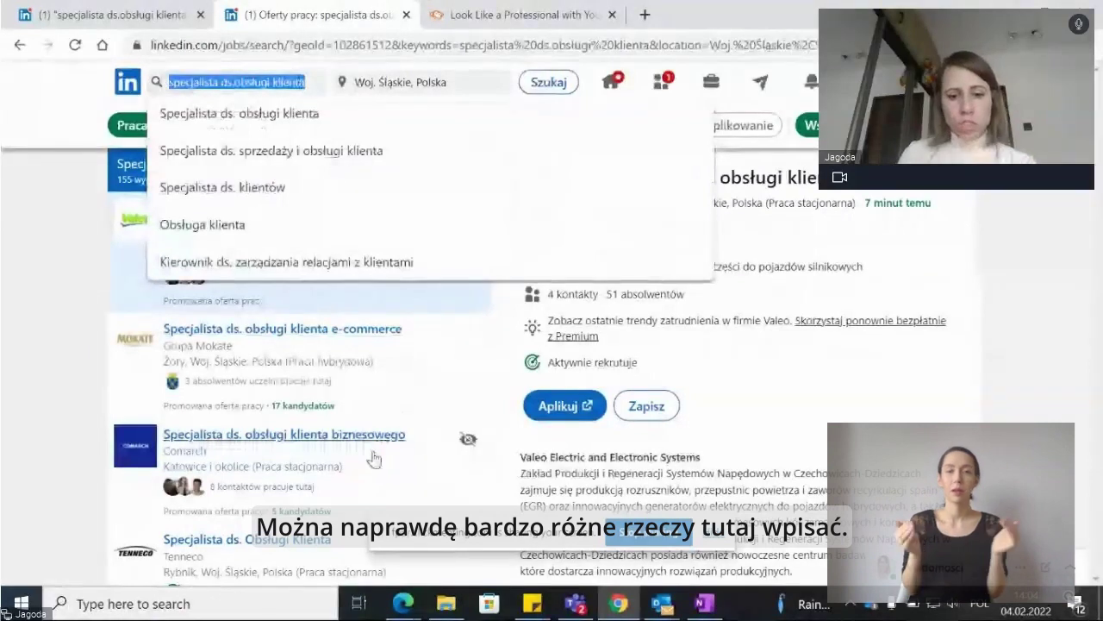
pyautogui.write('marketing')
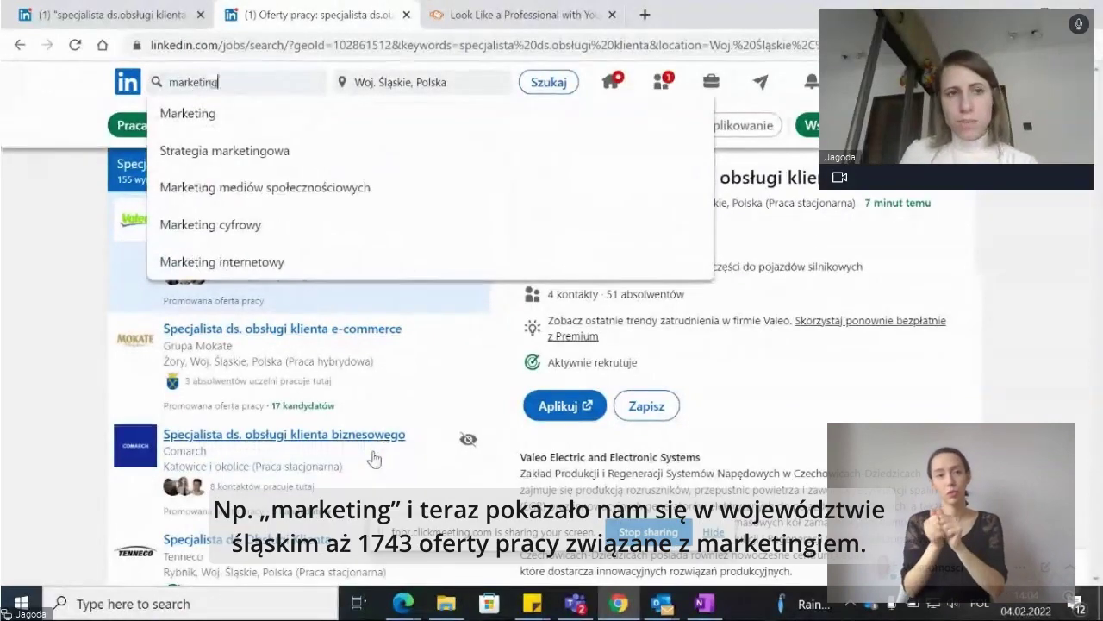
pyautogui.press('Return')
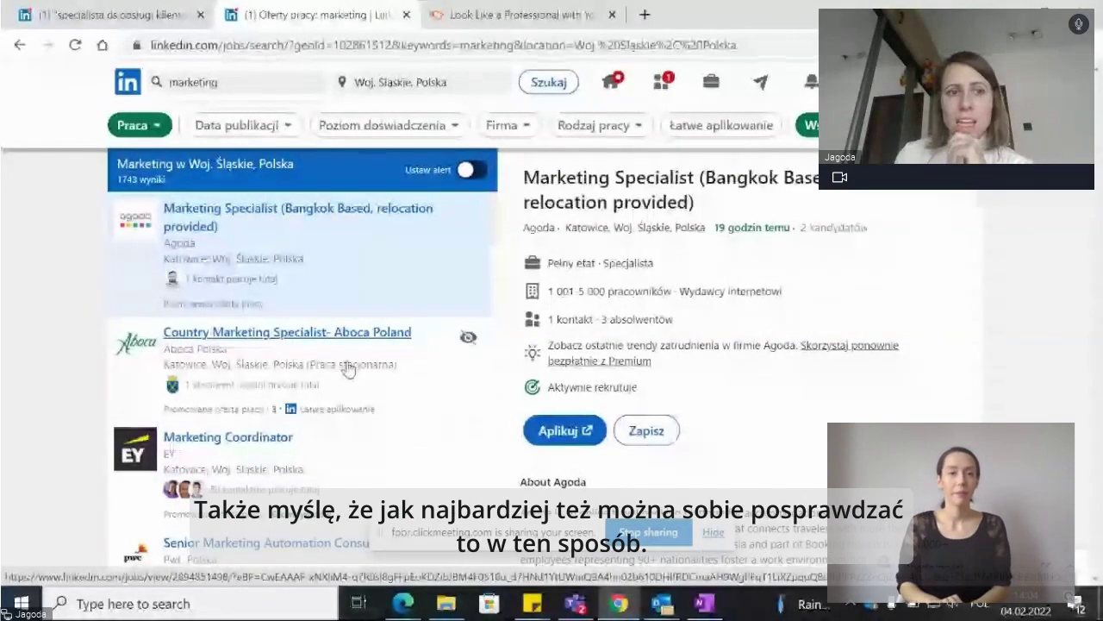
# Step: Look through the 1743 marketing offers in Woj. Śląskie and stop the screen share
pyautogui.scroll(-1, 402, 317)
pyautogui.scroll(-3, 406, 326)
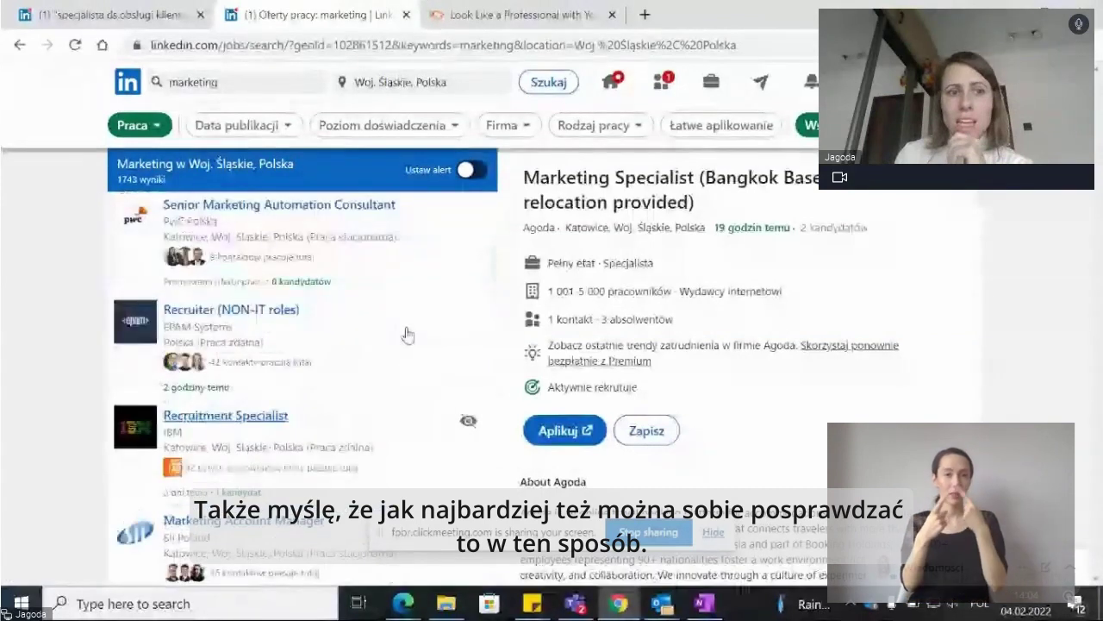
pyautogui.scroll(3, 407, 334)
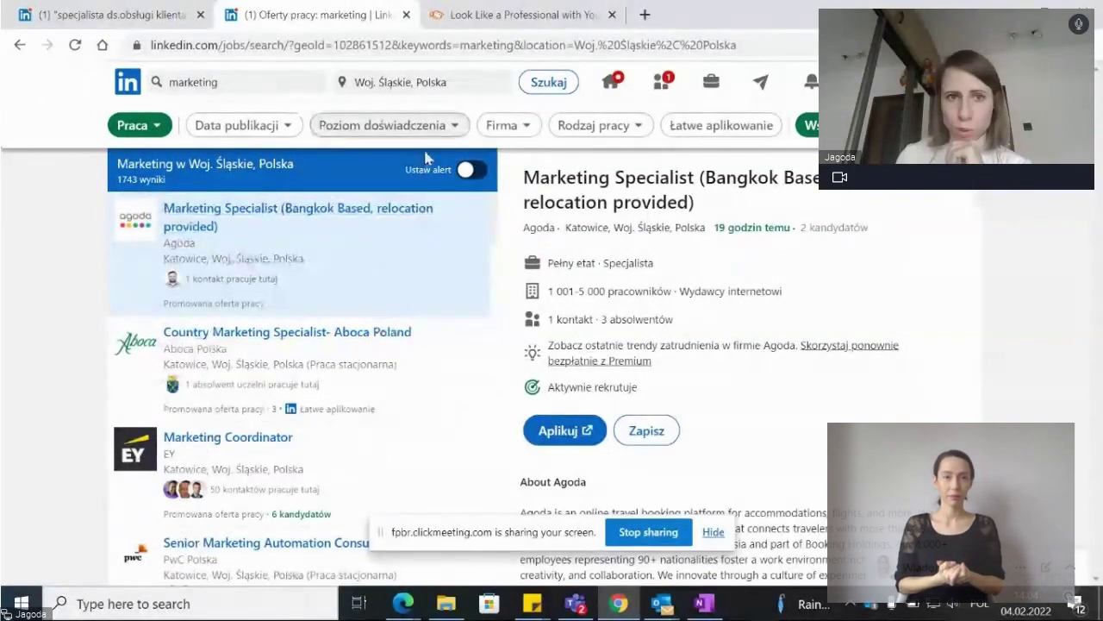
pyautogui.click(638, 532)
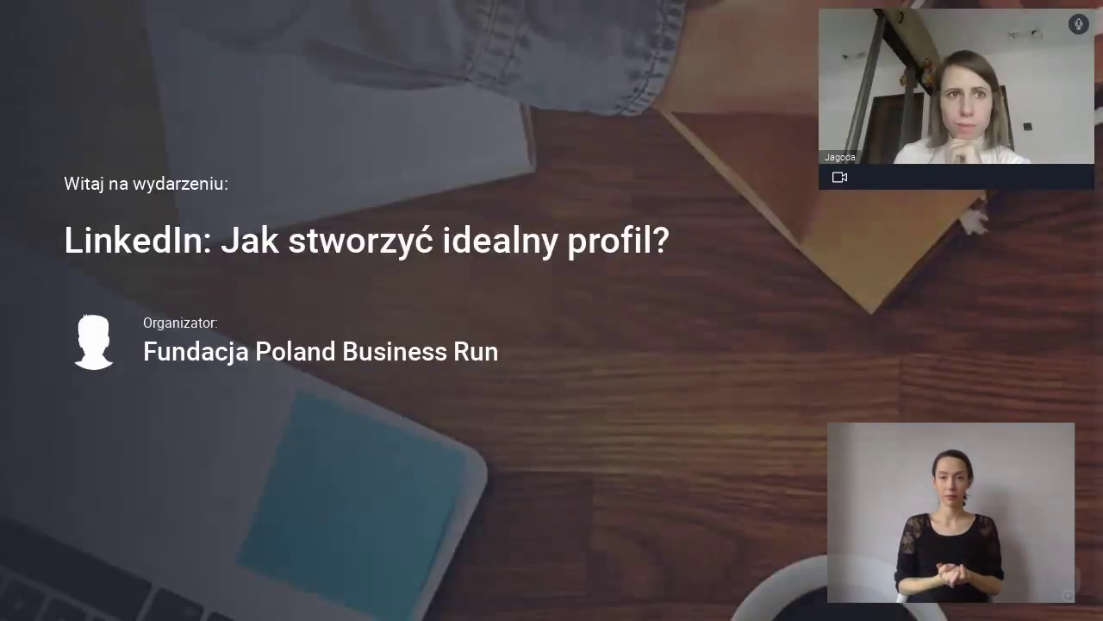